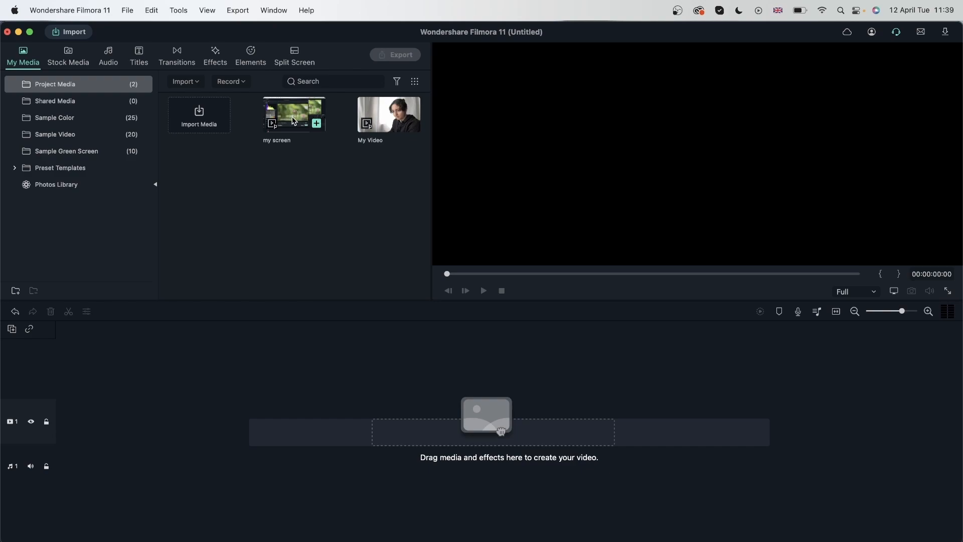
- Place the my screen clip at the start of video track 1 and My Video directly above it at the start of track 2
drag(298, 115, 59, 416)
click(66, 330)
key(space)
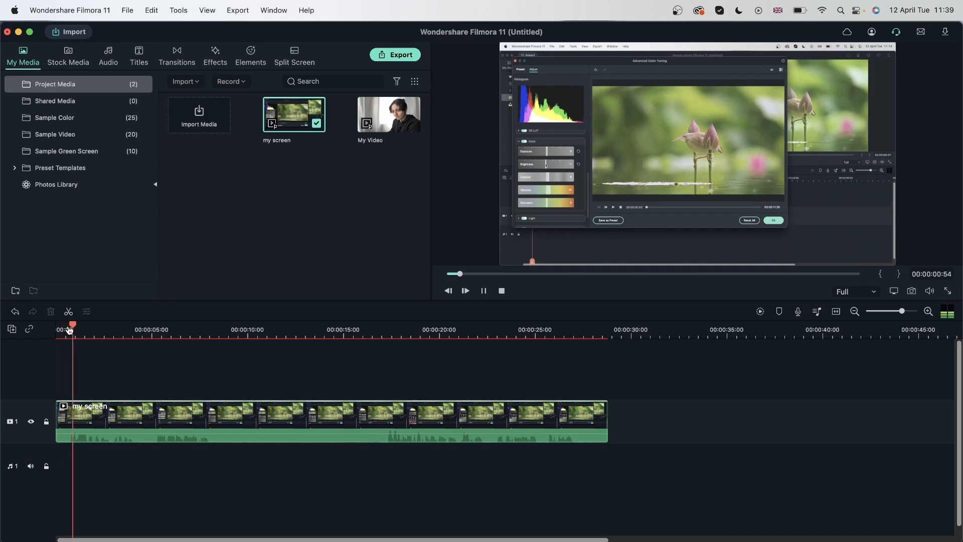
key(space)
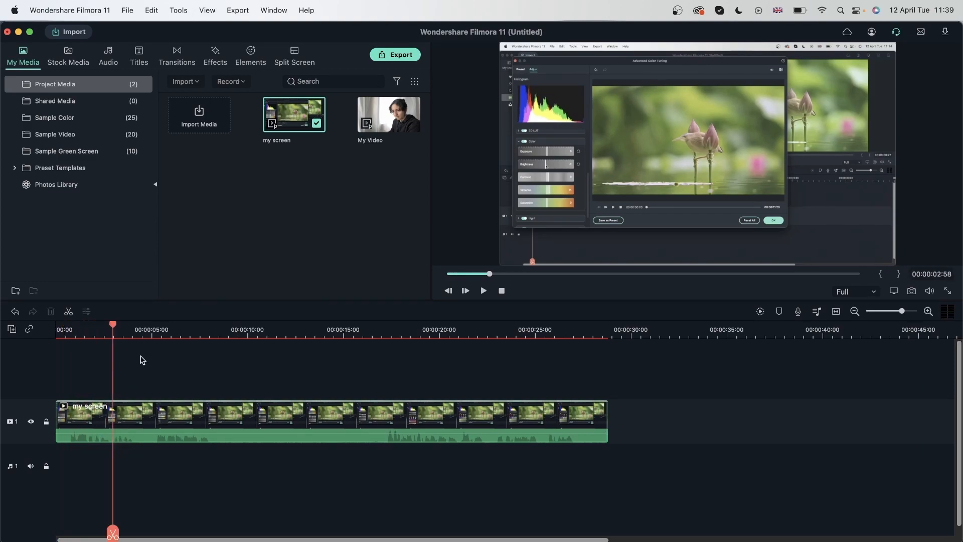
drag(113, 329, 56, 423)
drag(387, 128, 66, 375)
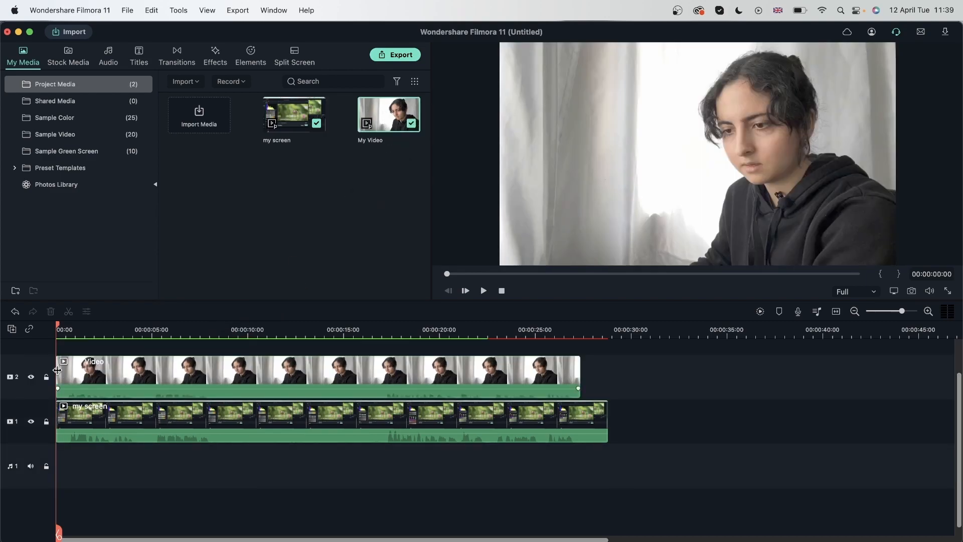
- Hide video track 1 and play the My Video clip on its own from about 4 seconds
click(214, 417)
drag(114, 328, 346, 372)
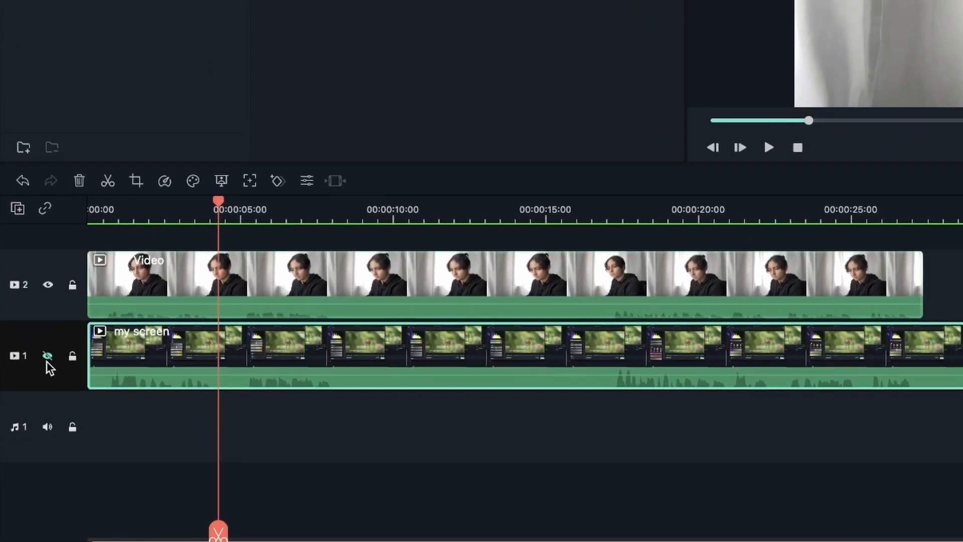
click(30, 421)
click(51, 342)
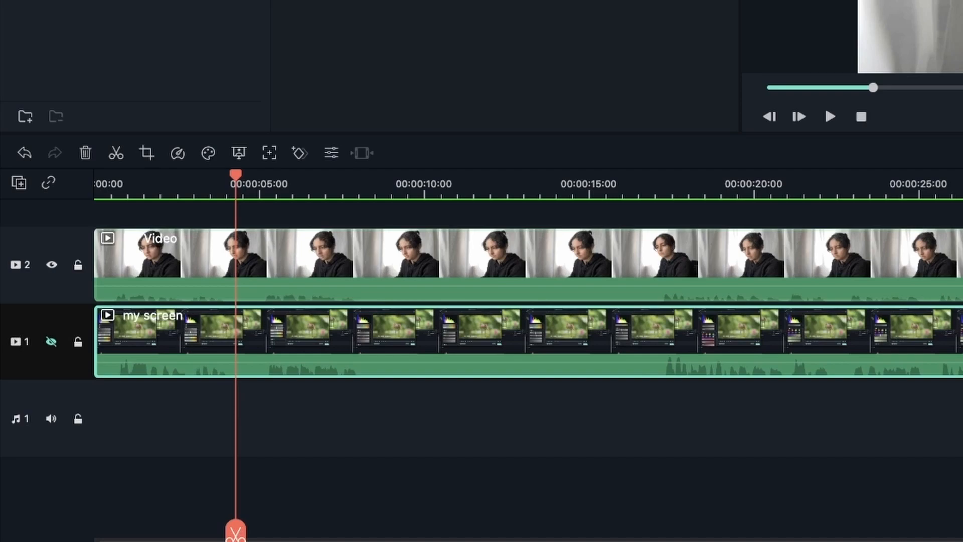
key(space)
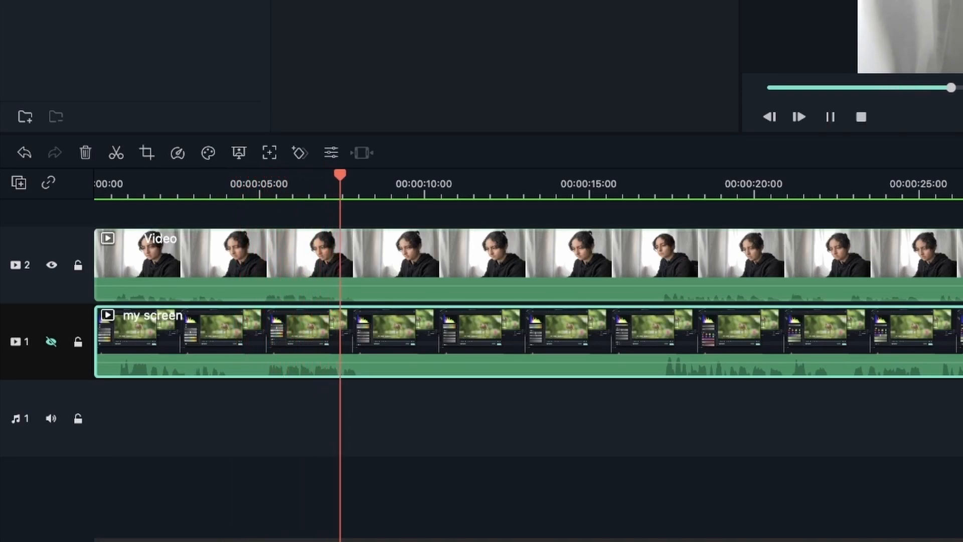
key(space)
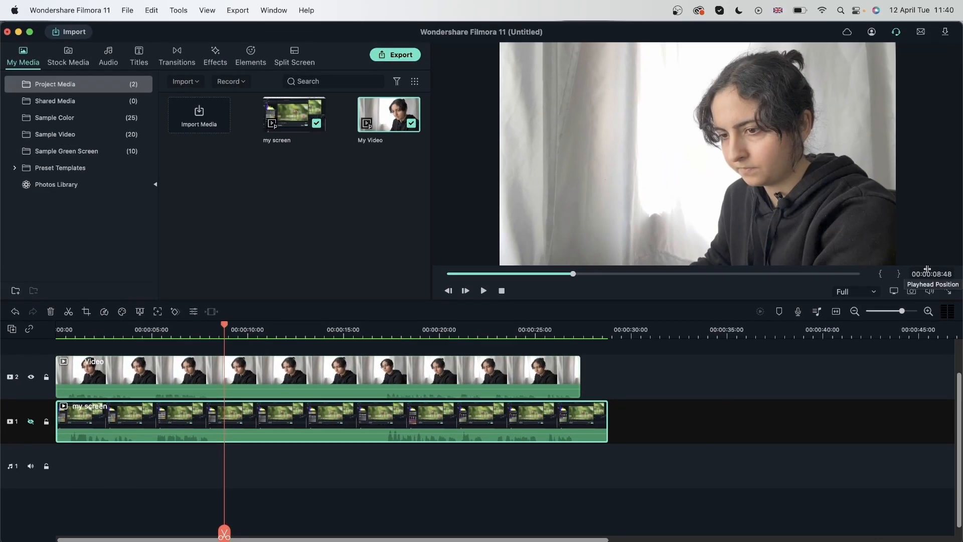
- Shift the My Video clip about 3 seconds later on track 2 and move it back to the start of the timeline
drag(442, 375, 497, 375)
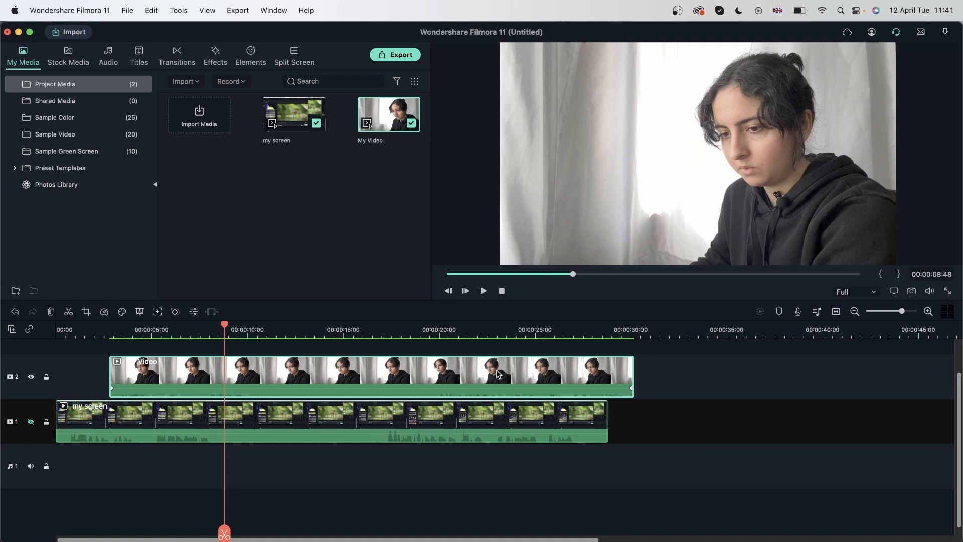
click(340, 413)
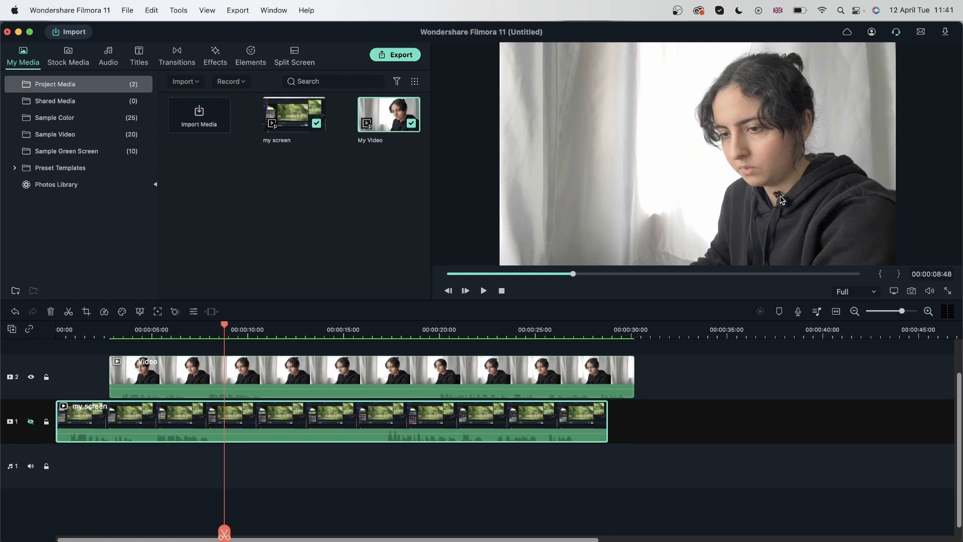
drag(341, 381, 287, 381)
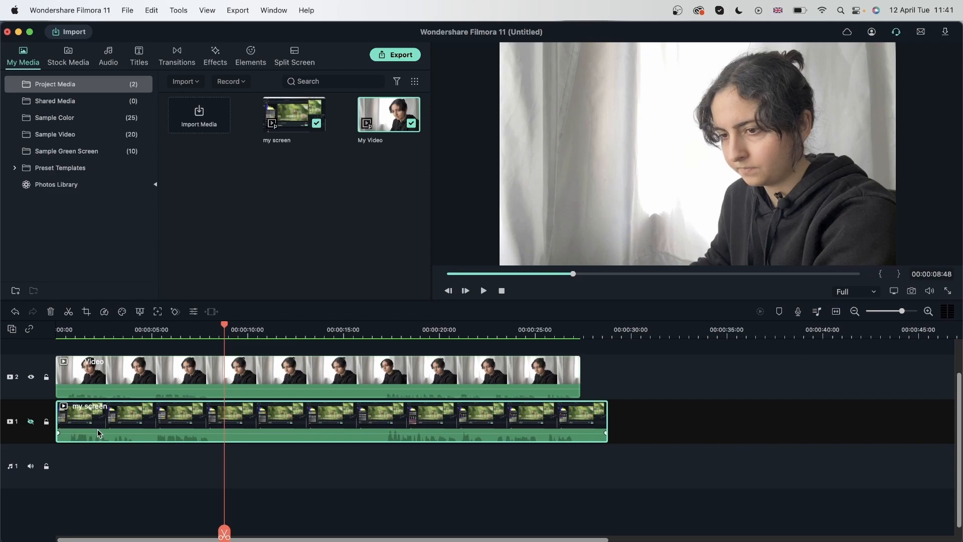
- Make video track 1 visible again and play both clips together from the start
click(31, 421)
click(58, 329)
key(space)
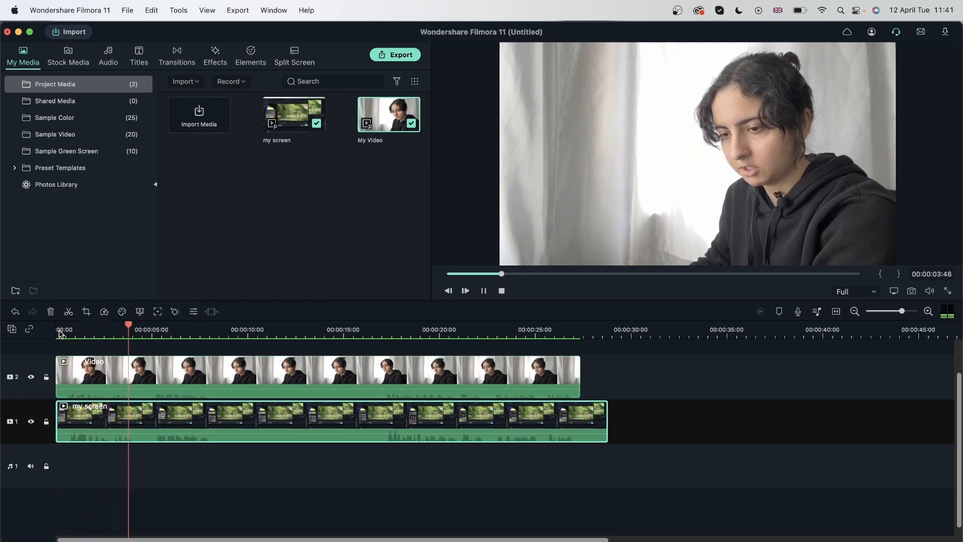
key(space)
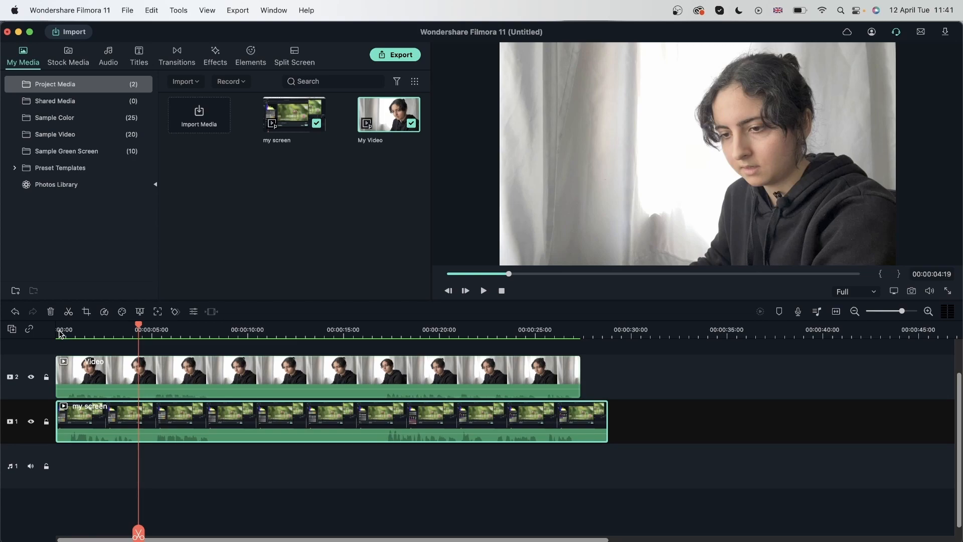
- Shift My Video about 0.1 seconds later on track 2 to align its waveform with my screen, and play back to check the sync
click(928, 311)
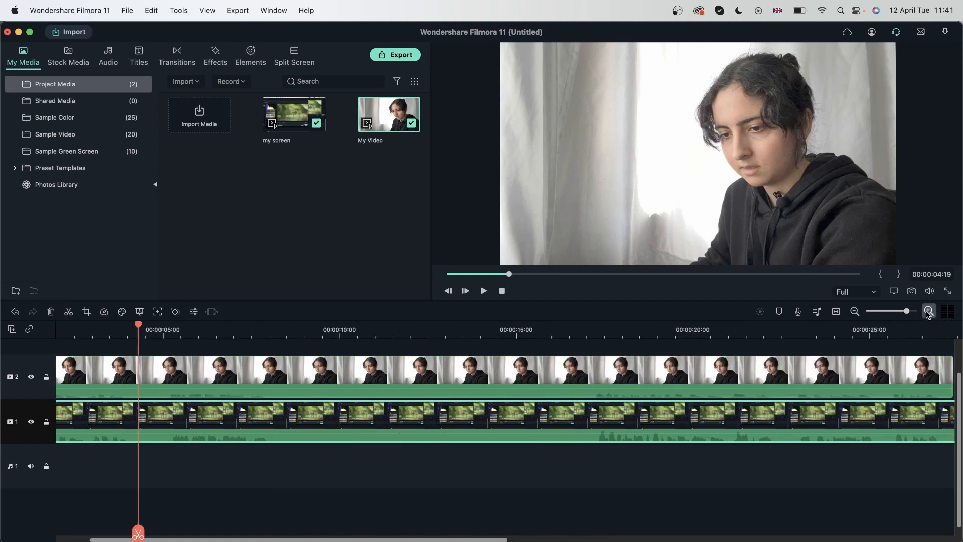
click(928, 311)
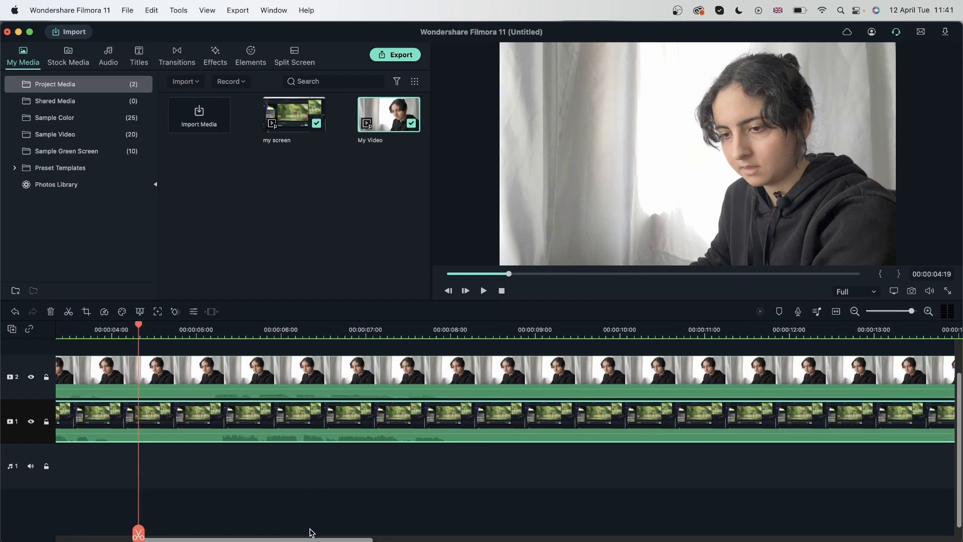
drag(311, 538, 178, 535)
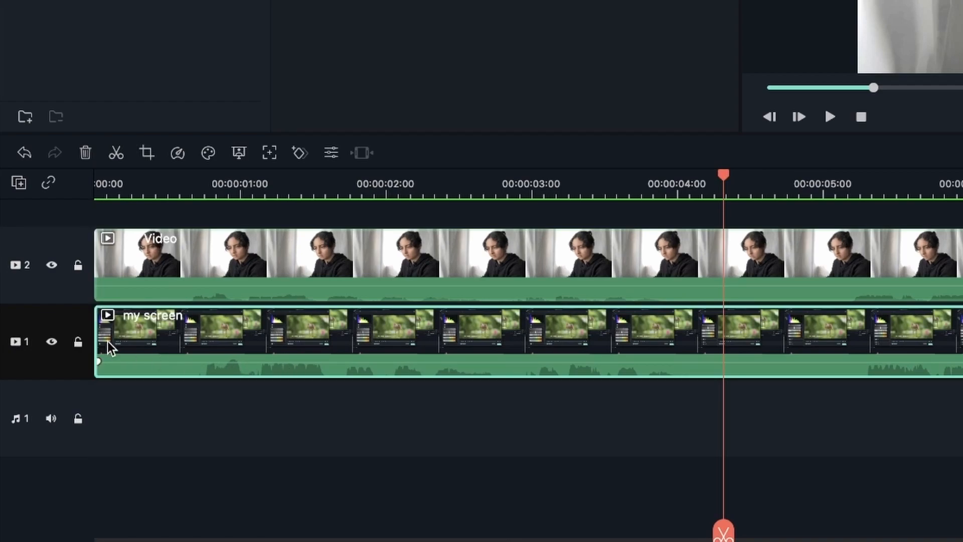
drag(170, 252, 185, 257)
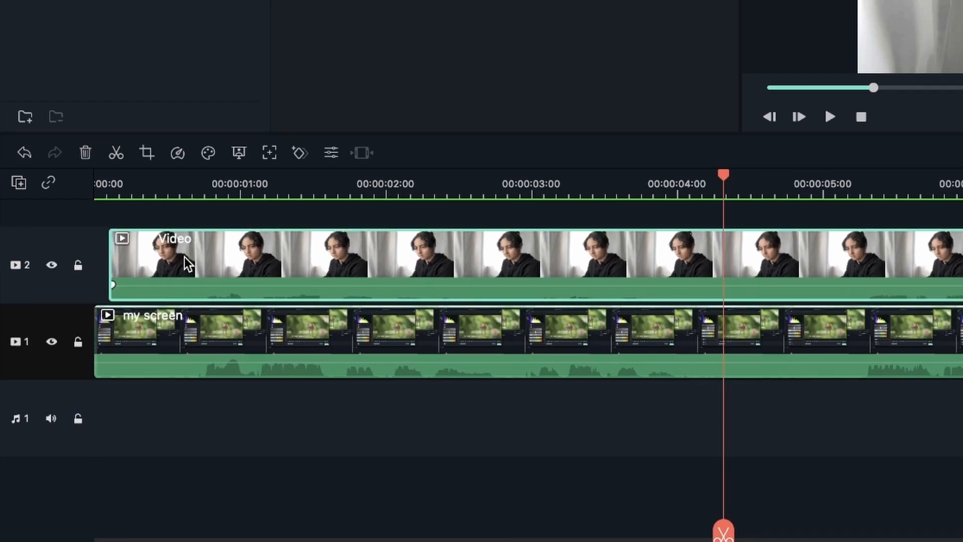
click(183, 187)
key(space)
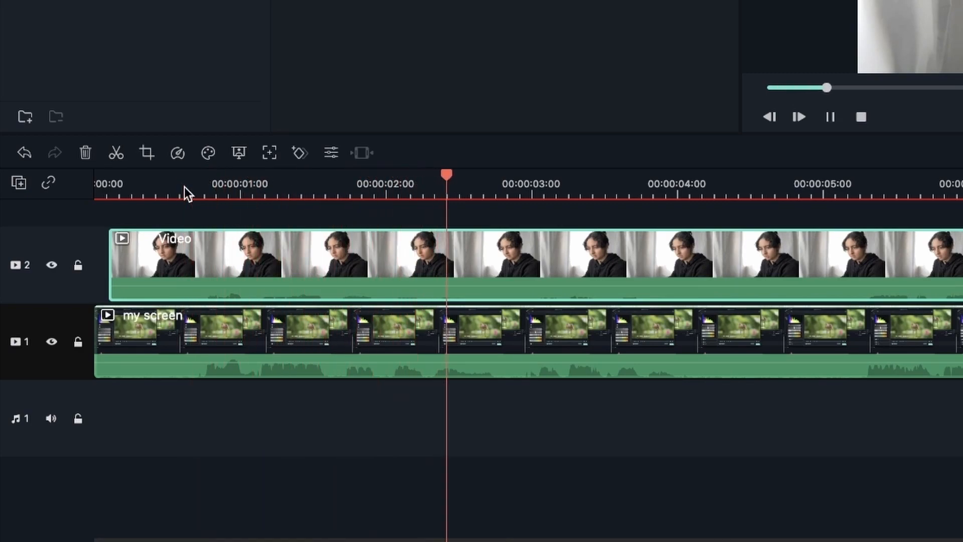
key(space)
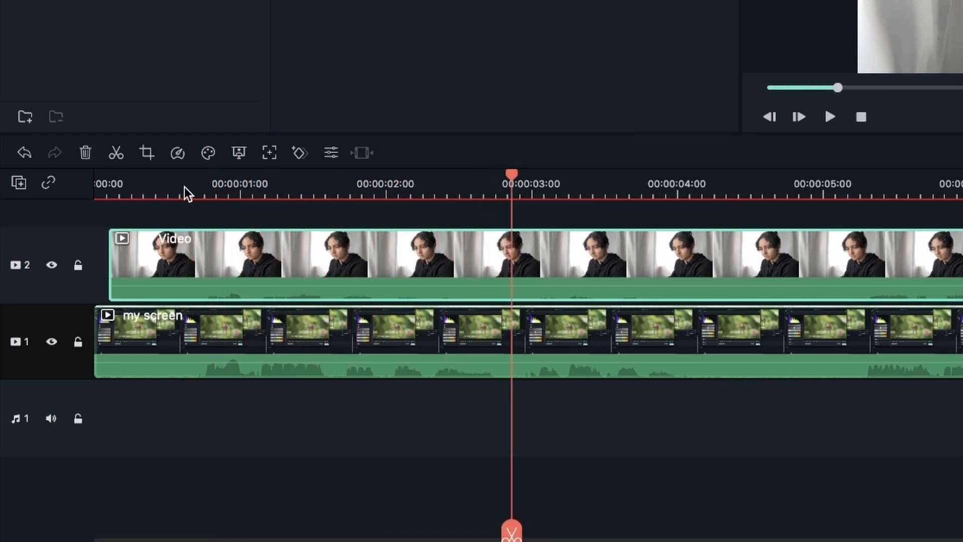
- Move the my screen clip to start at about 25 seconds on track 1 and detach its audio
click(389, 436)
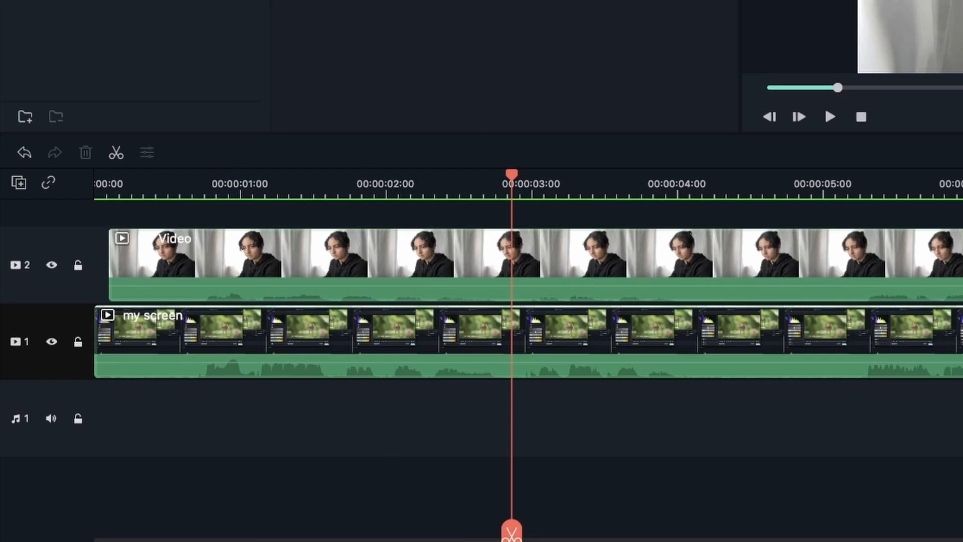
key(super+minus)
key(super+minus)
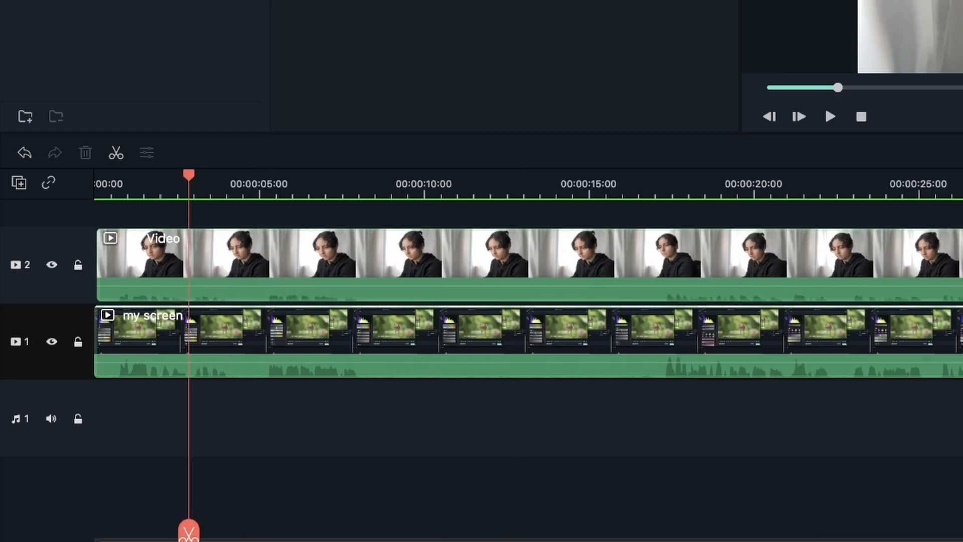
drag(480, 353, 962, 353)
key(End)
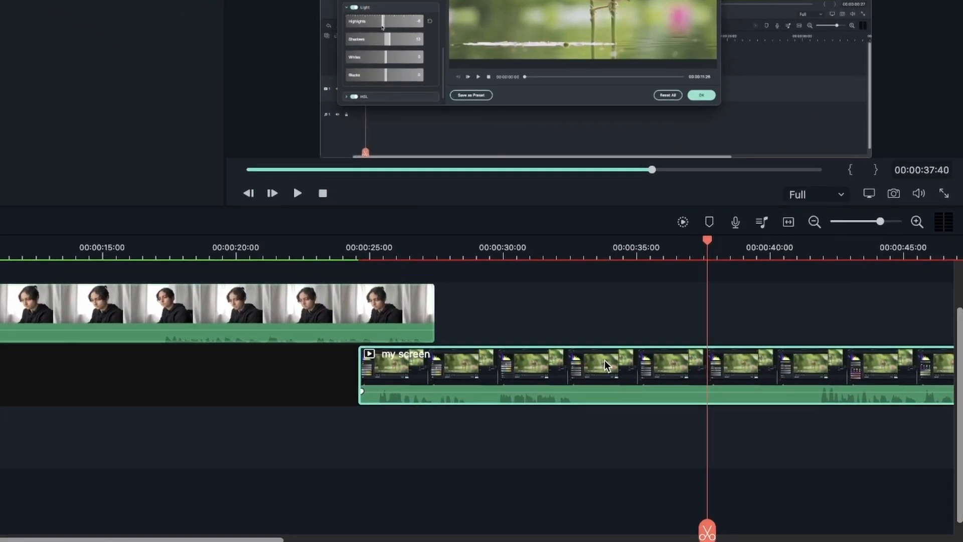
right_click(705, 410)
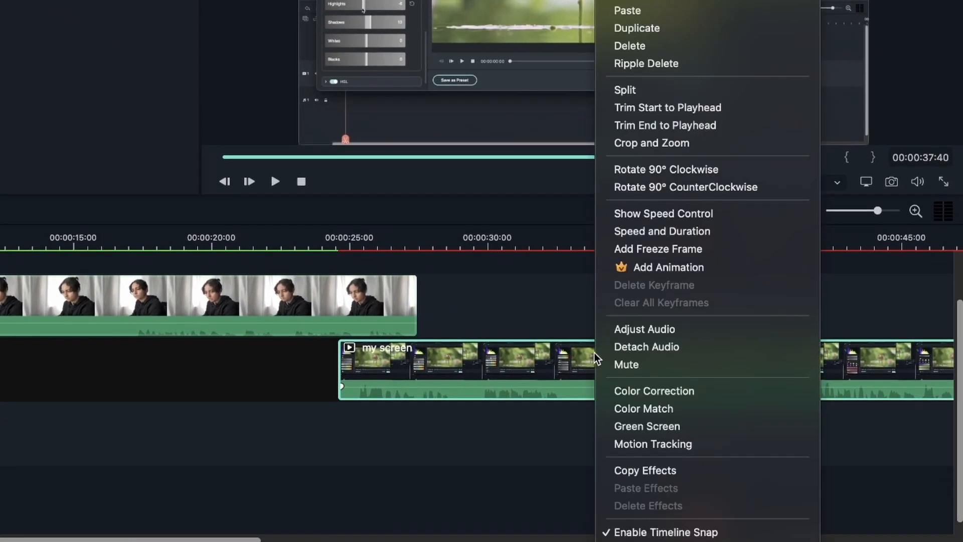
click(638, 348)
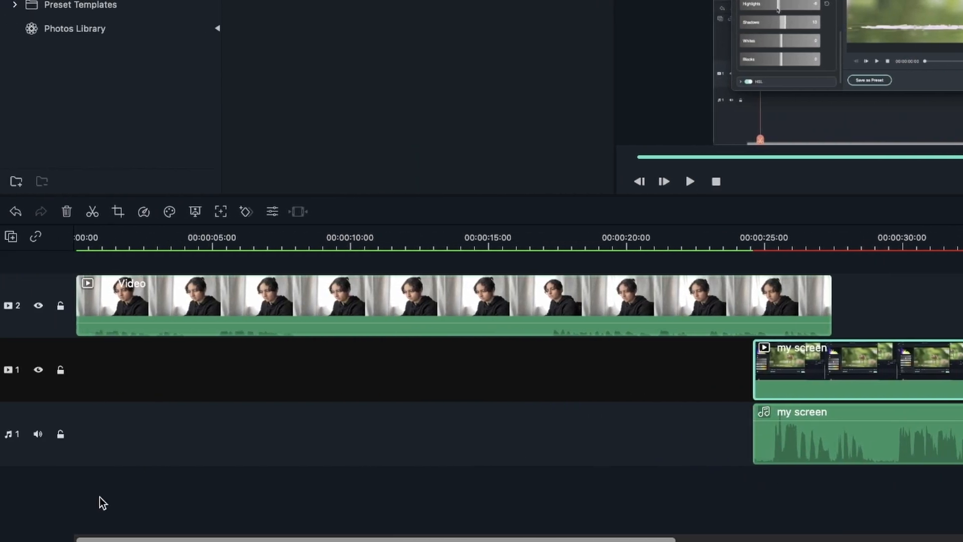
- Mute audio track 1 and play the my screen video without sound from about 30 seconds
click(38, 434)
click(940, 236)
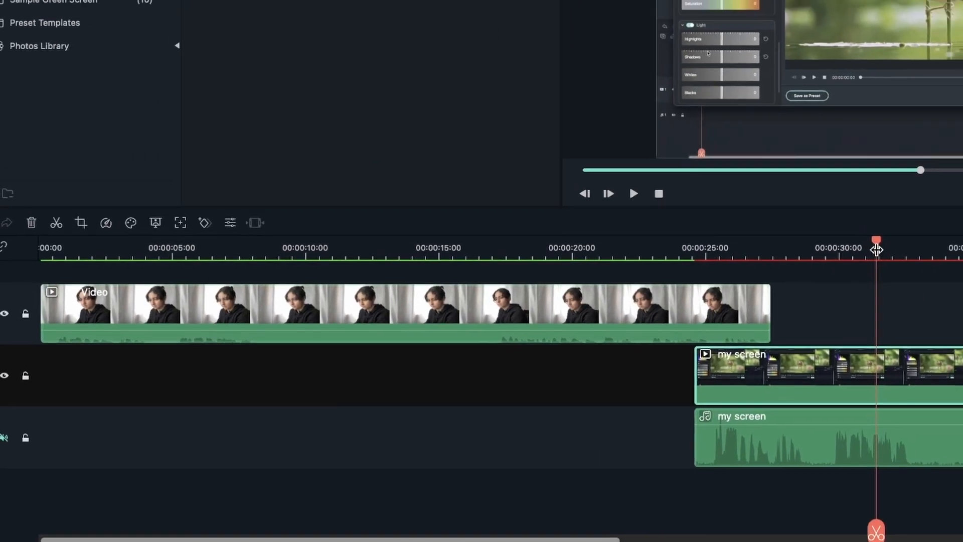
key(space)
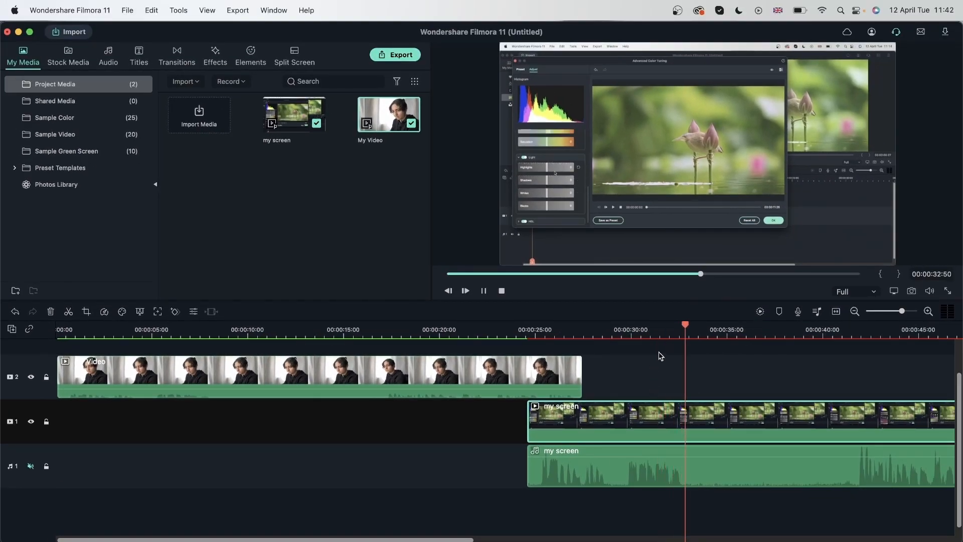
click(620, 331)
key(space)
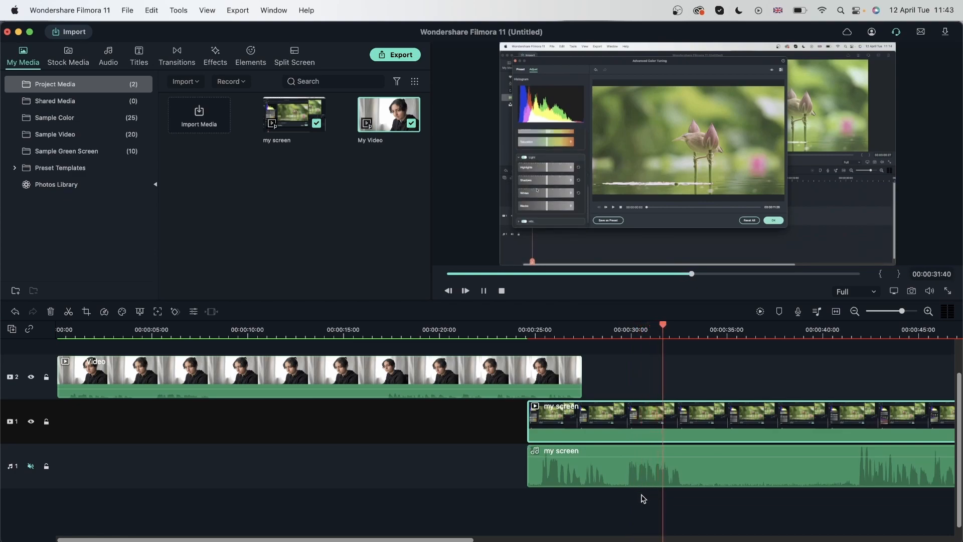
key(space)
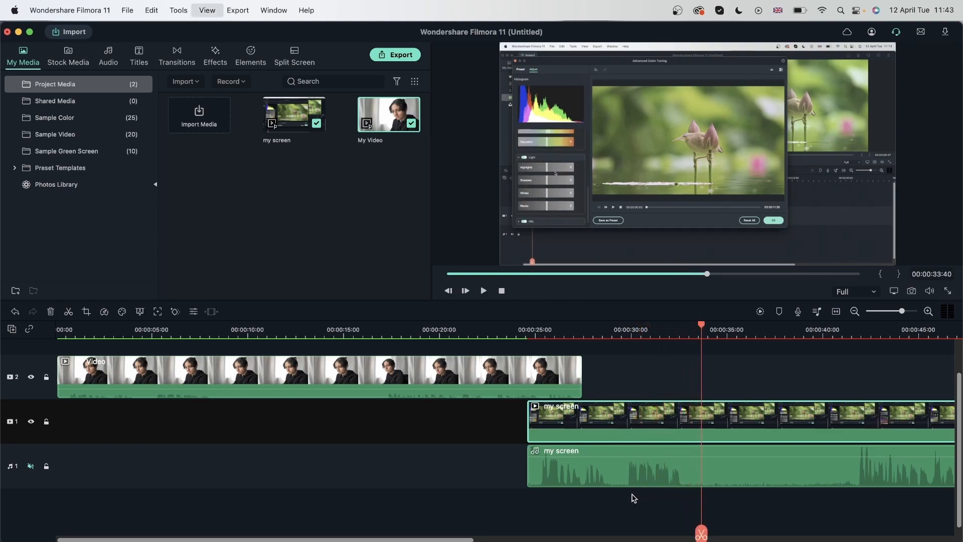
- Hide video track 1, unmute audio track 1, and play only the detached my screen audio from about 30 seconds
click(30, 421)
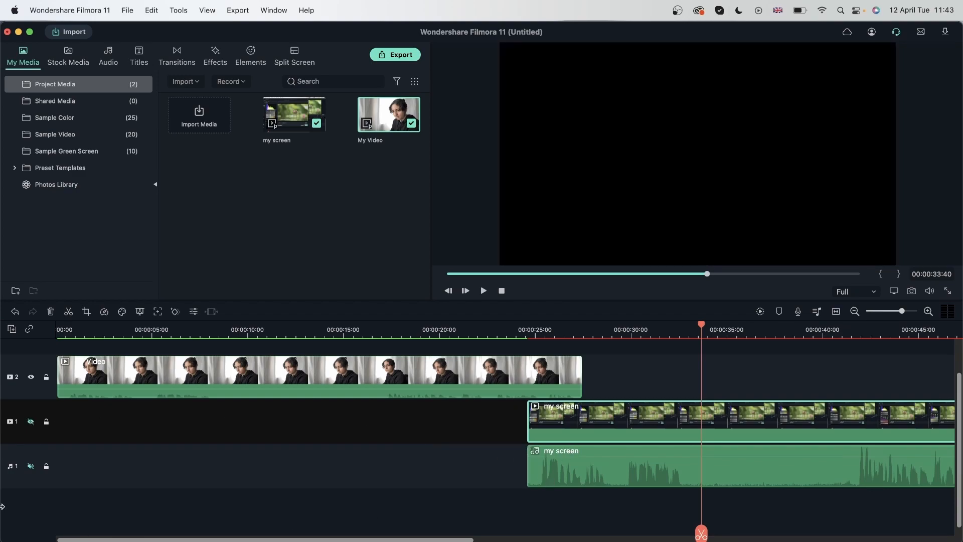
click(30, 465)
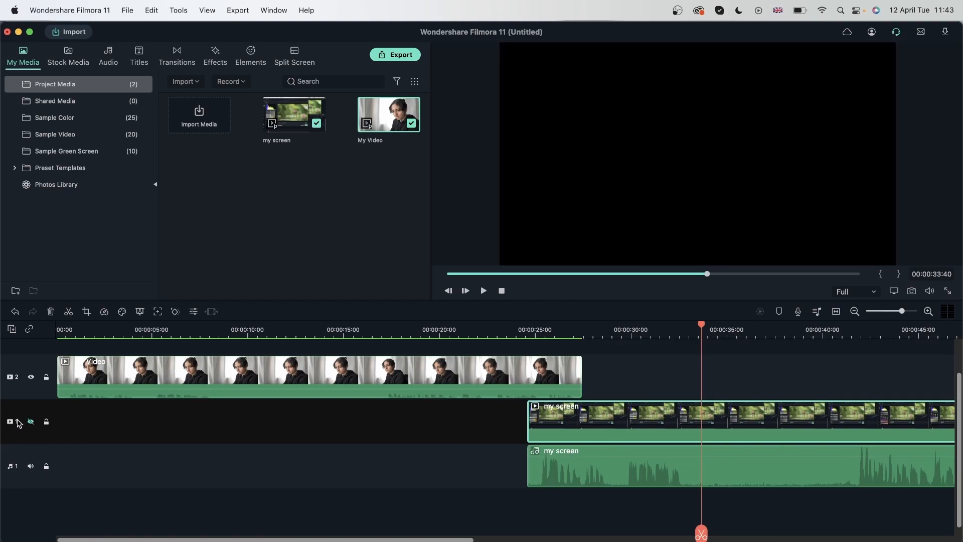
click(622, 331)
key(space)
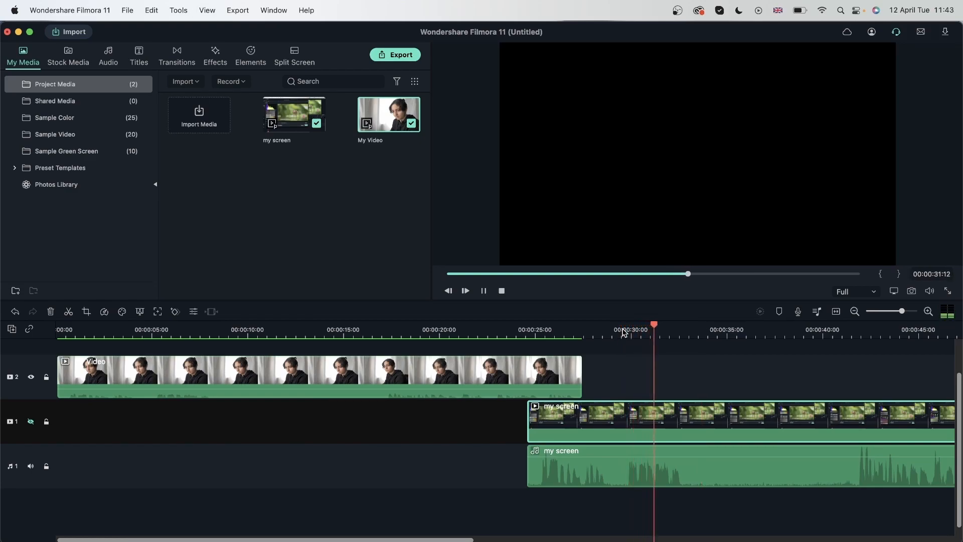
key(space)
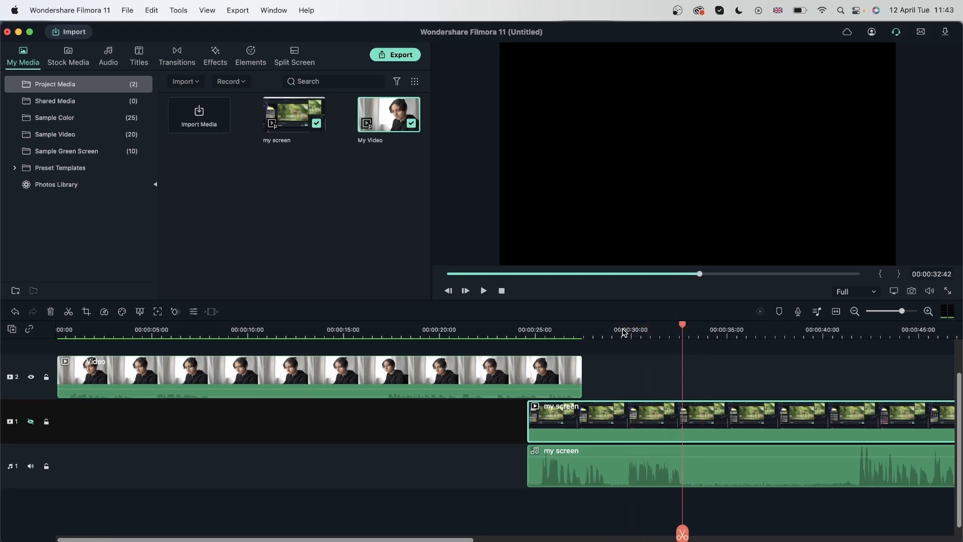
- Make video track 1 visible again and move the my screen video and its detached audio back to the start of the timeline
click(31, 422)
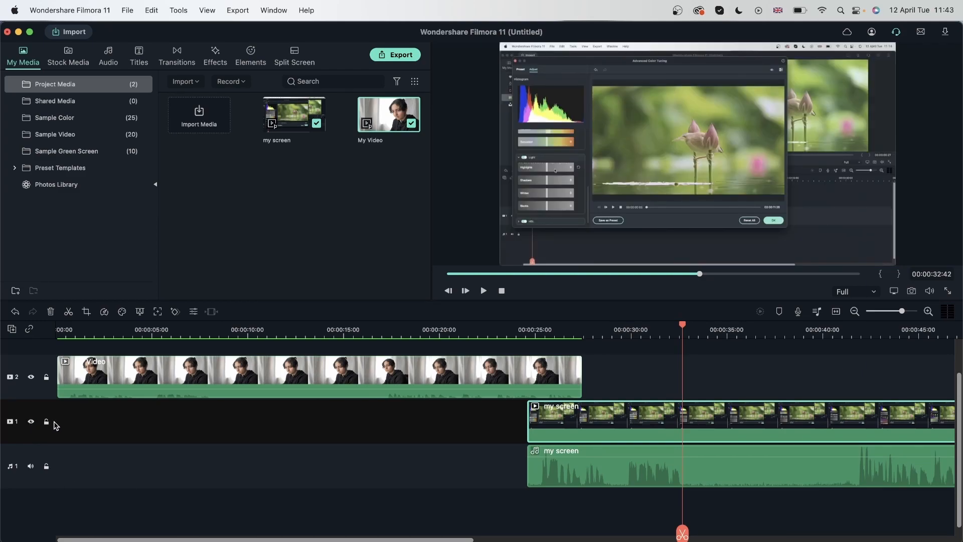
scroll(469, 443, up, 2)
drag(578, 462, 83, 484)
scroll(420, 437, down, 2)
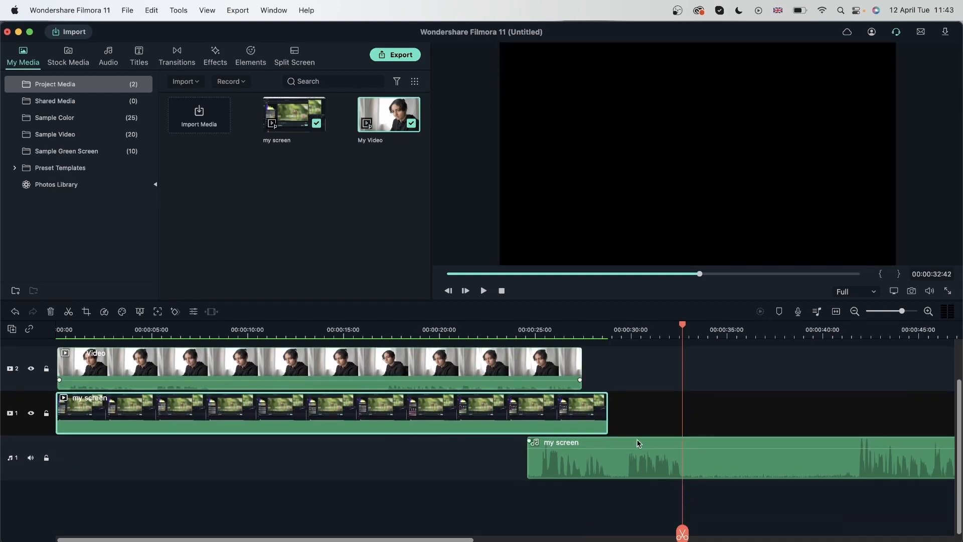
drag(637, 464, 162, 479)
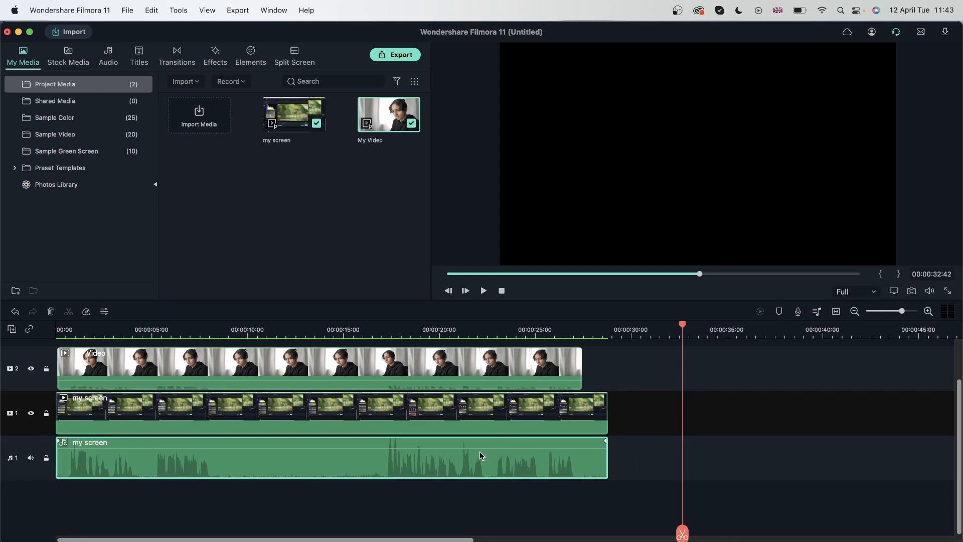
- Select the My Video clip together with the detached my screen audio and align them with Auto Synchronization
click(526, 370)
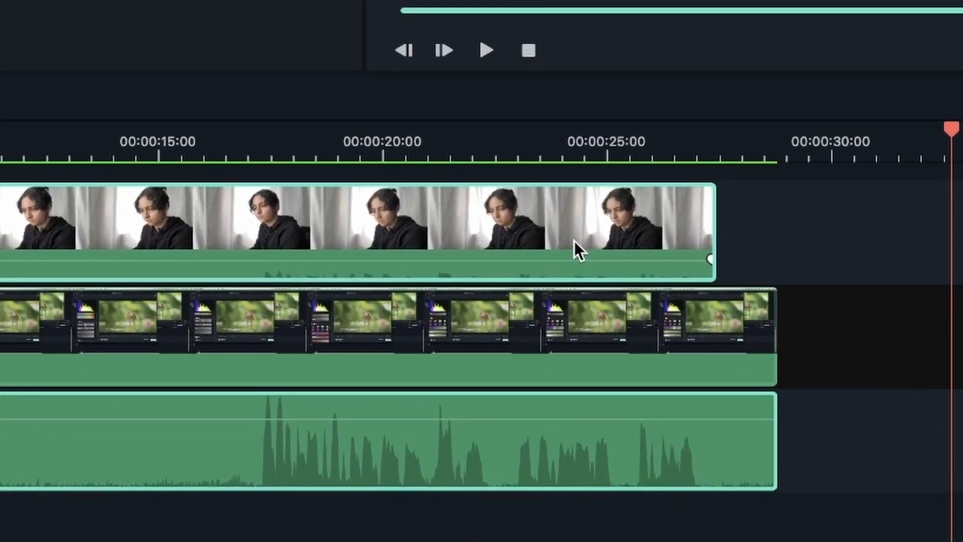
right_click(522, 374)
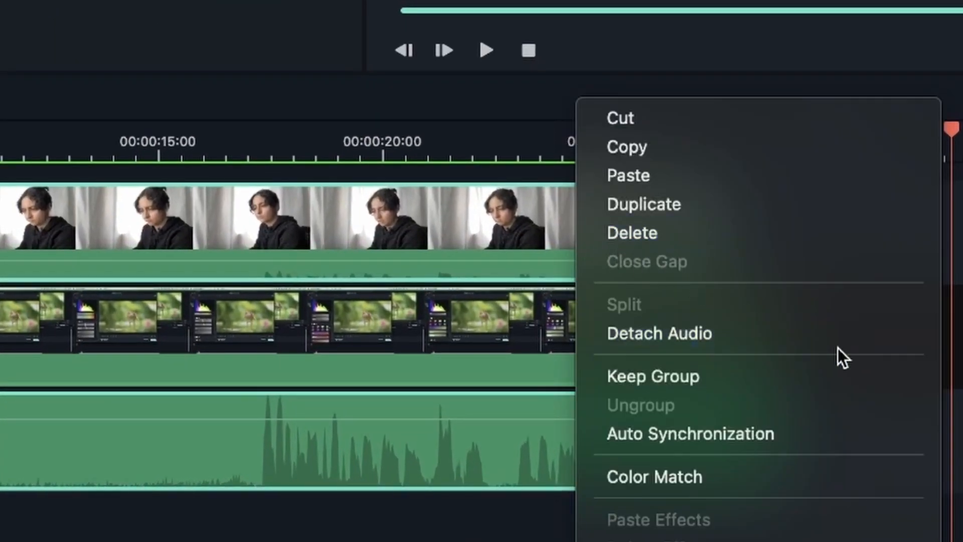
click(707, 436)
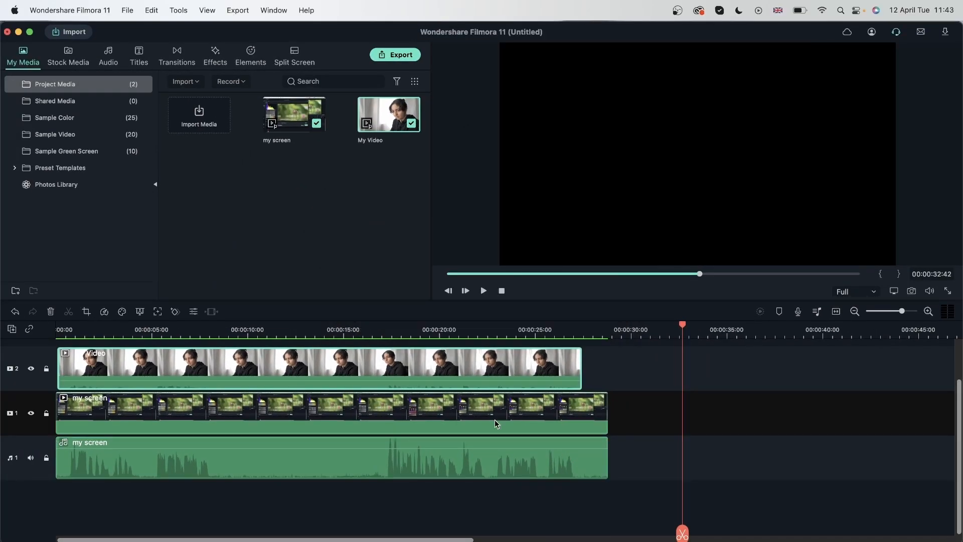
- Play the synchronized clips from the start of the timeline to check how their audio lines up
click(64, 329)
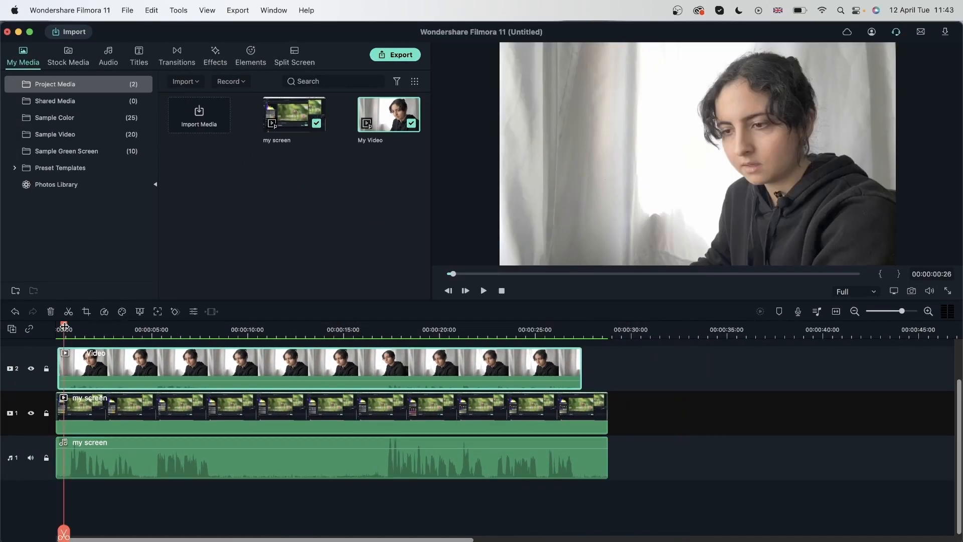
drag(65, 330, 45, 339)
key(space)
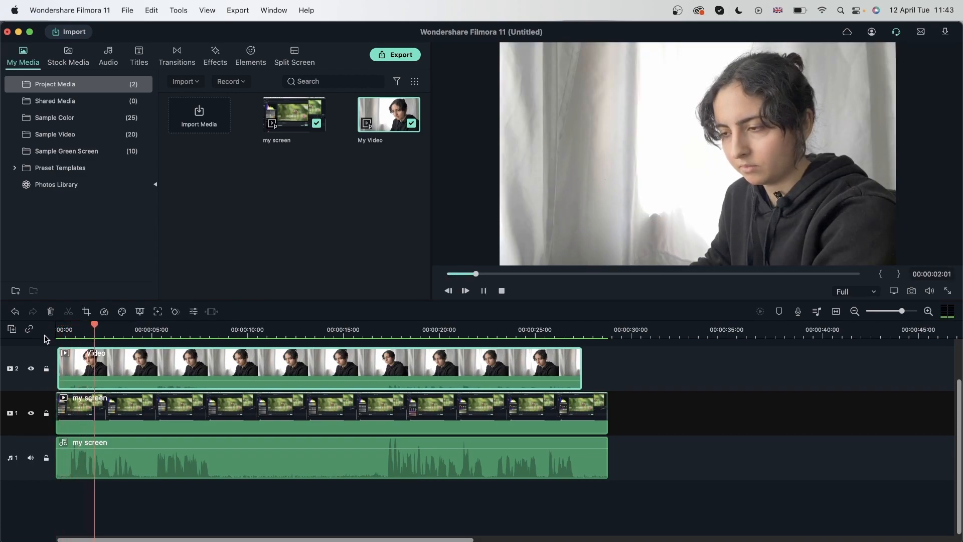
key(space)
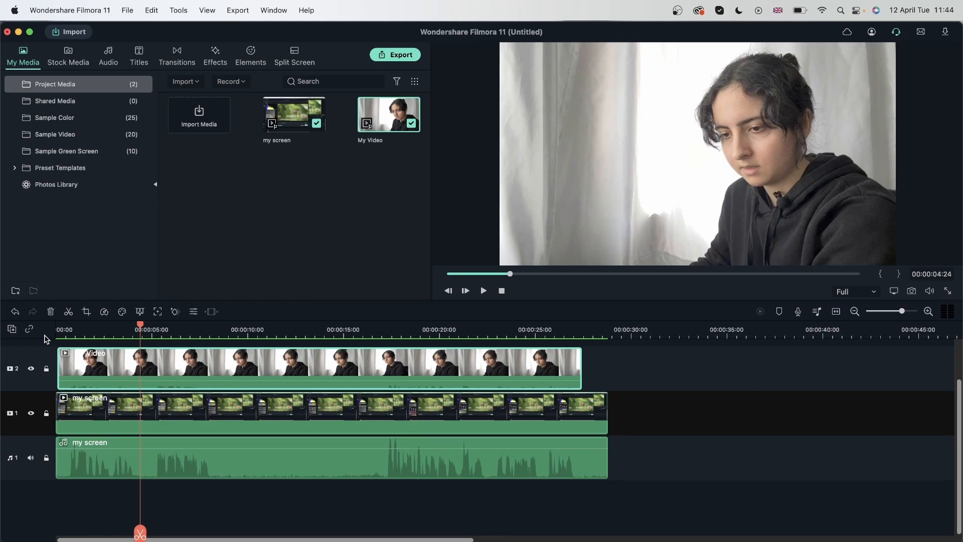
- Mute the My Video clip on track 2 and play the timeline again from near its start
right_click(209, 368)
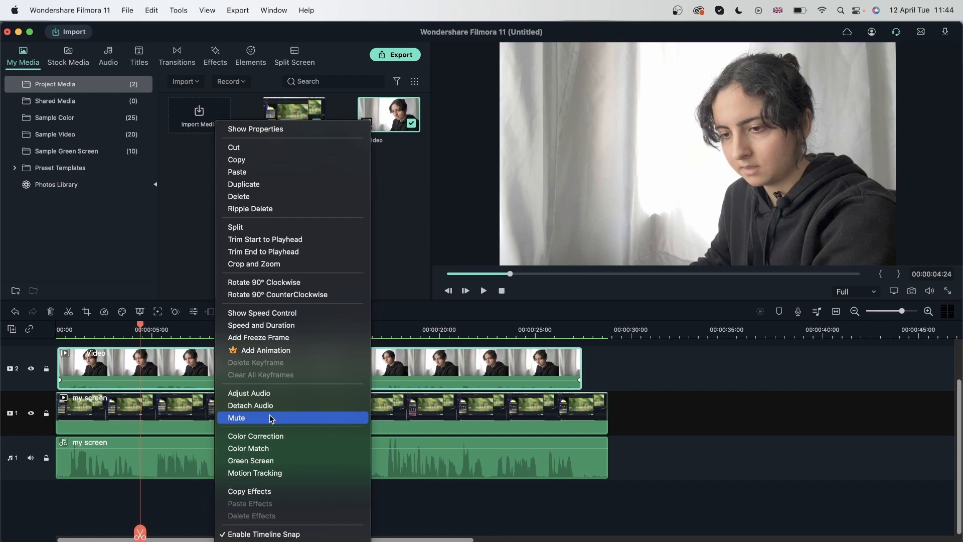
click(269, 415)
click(71, 334)
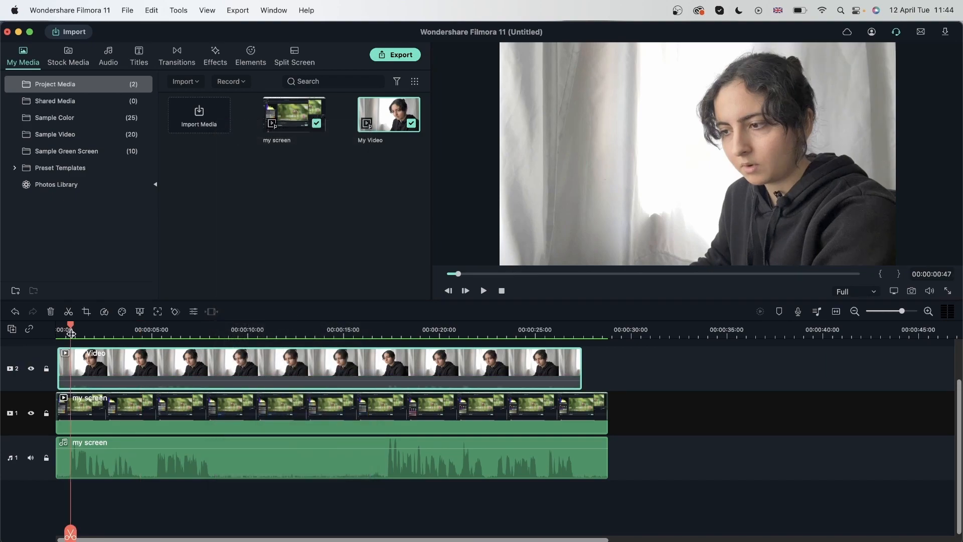
key(space)
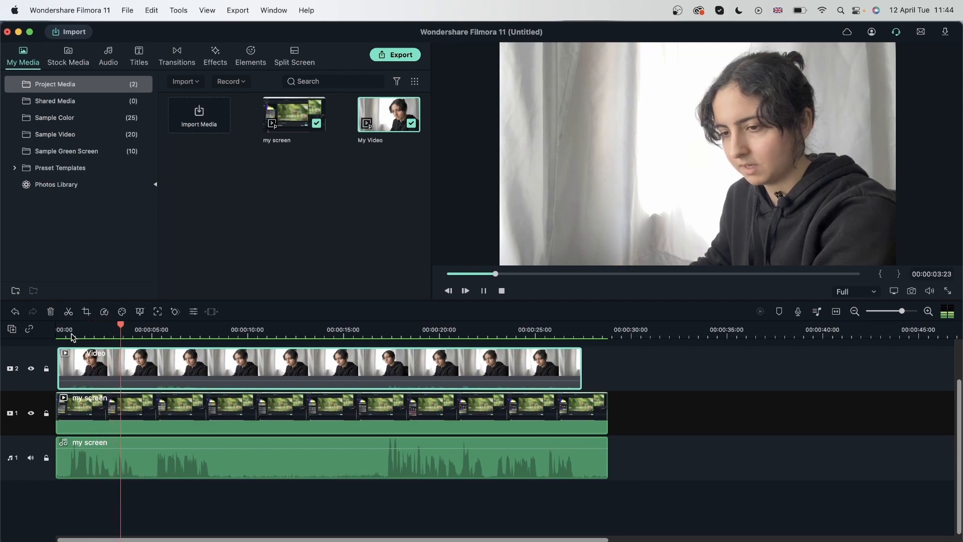
key(space)
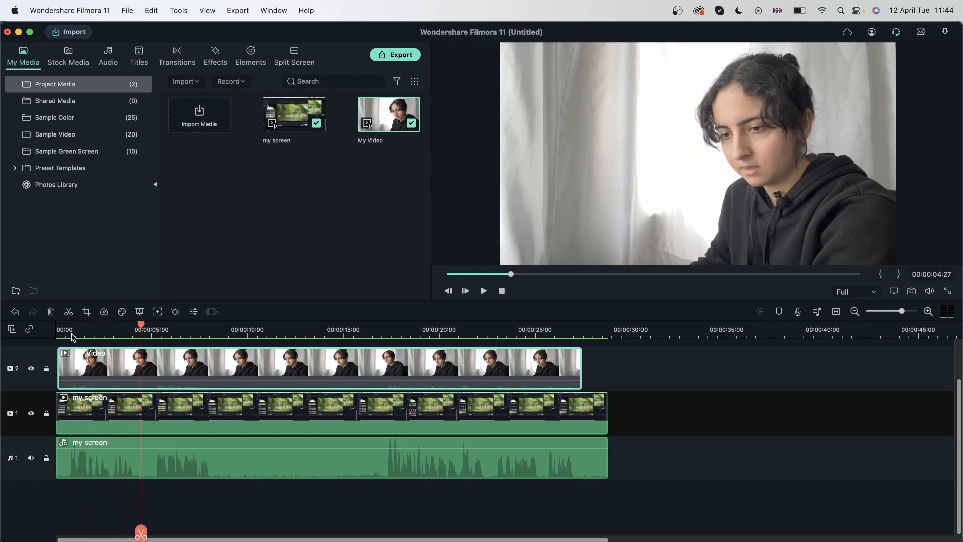
- Scale the My Video clip to 32.5% and place it in the frame's upper-right corner at X 647.8, Y 364.4
click(659, 329)
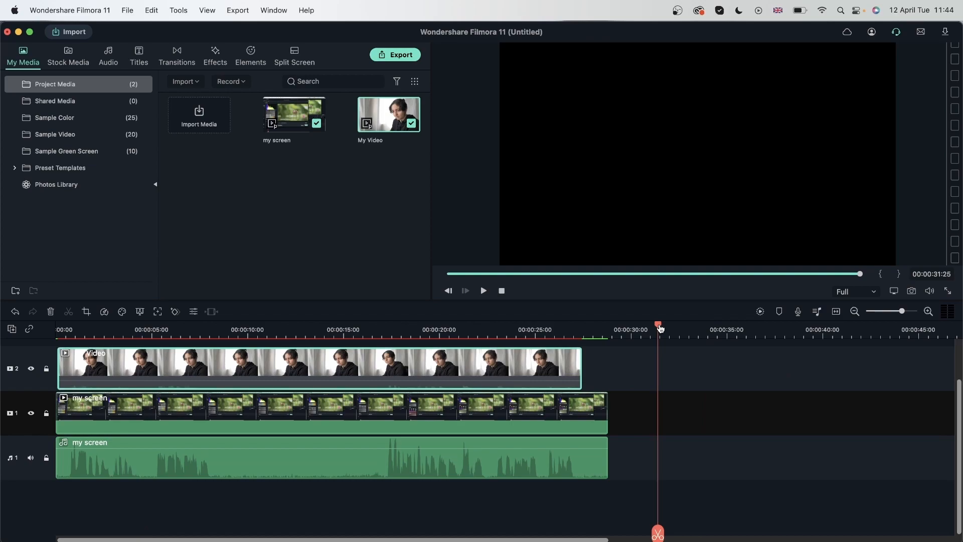
drag(660, 327, 324, 351)
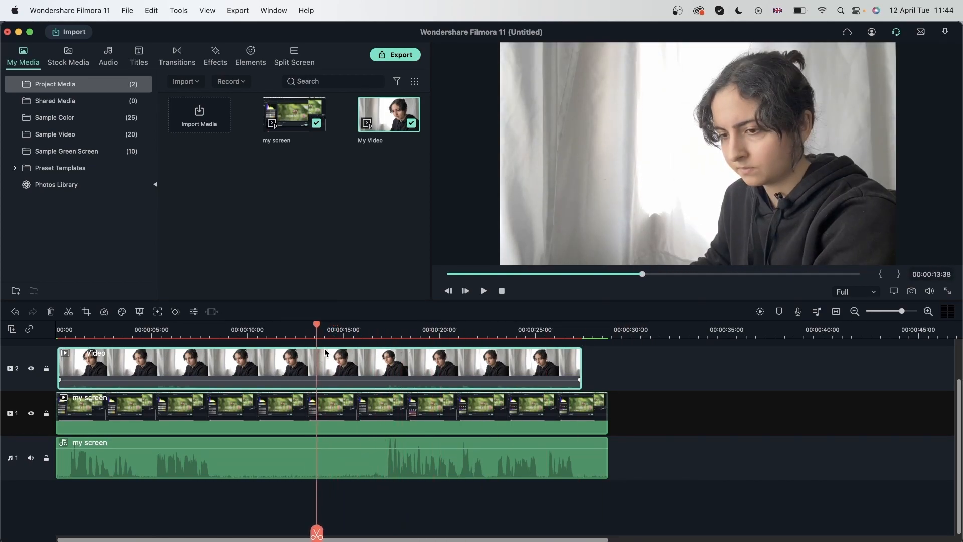
double_click(351, 375)
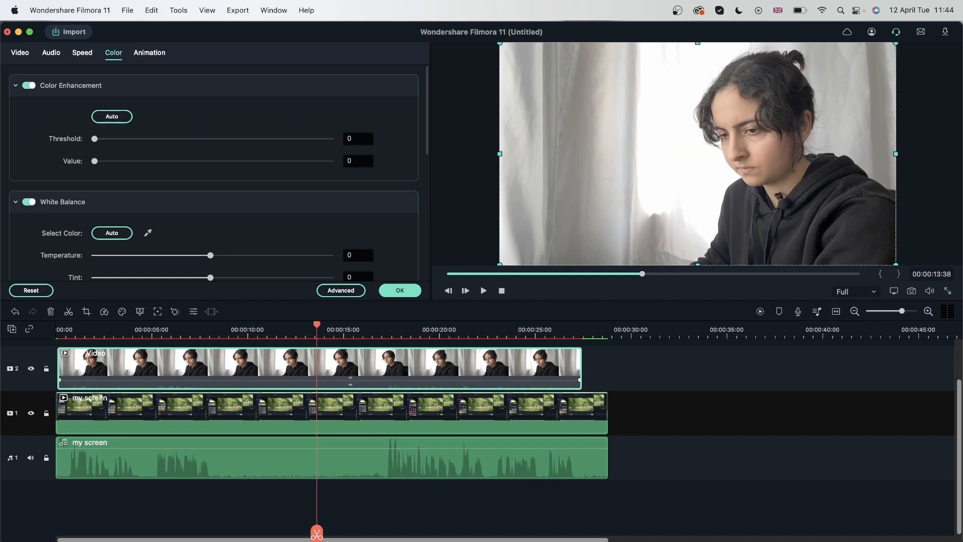
click(20, 54)
drag(211, 157, 130, 173)
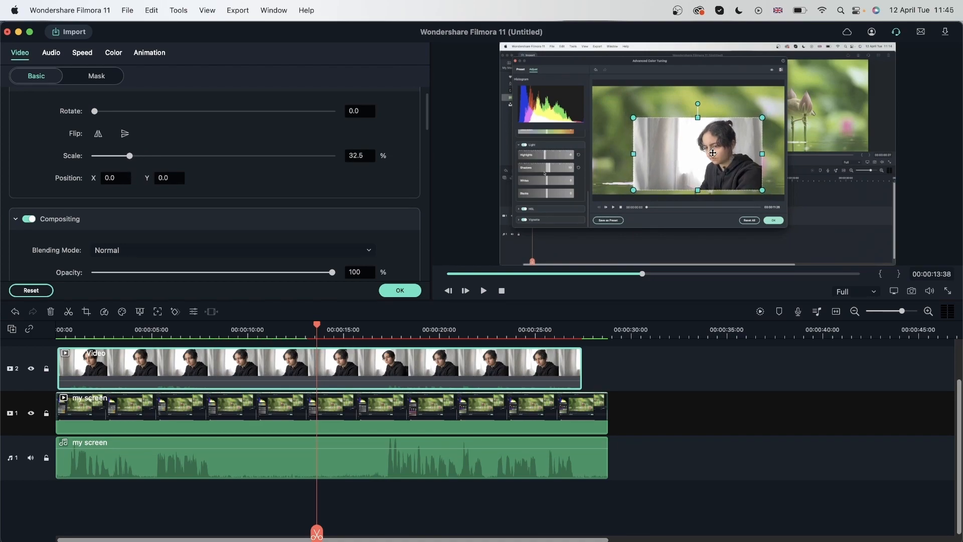
drag(683, 159, 816, 81)
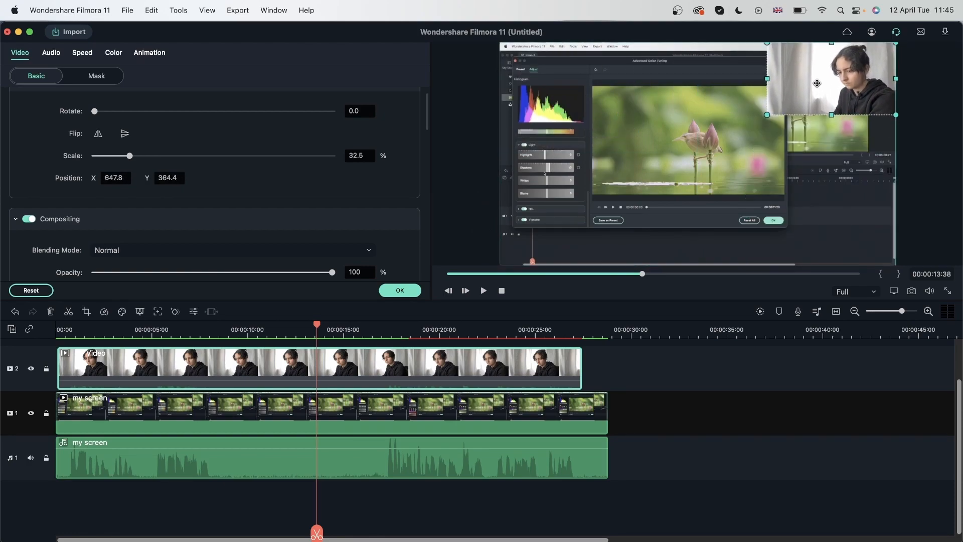
click(406, 293)
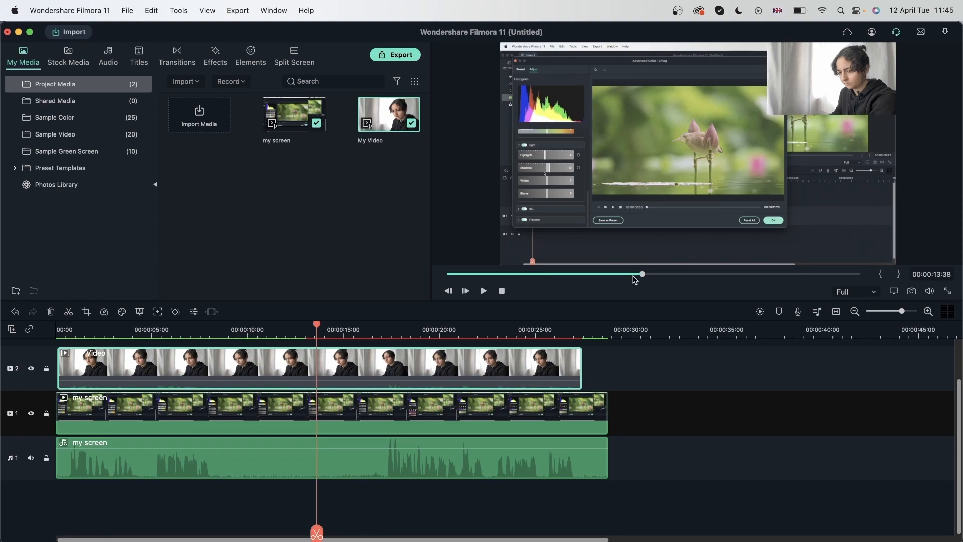
- Apply a Circle mask to the My Video clip, enlarge it and centre it around the person
double_click(363, 375)
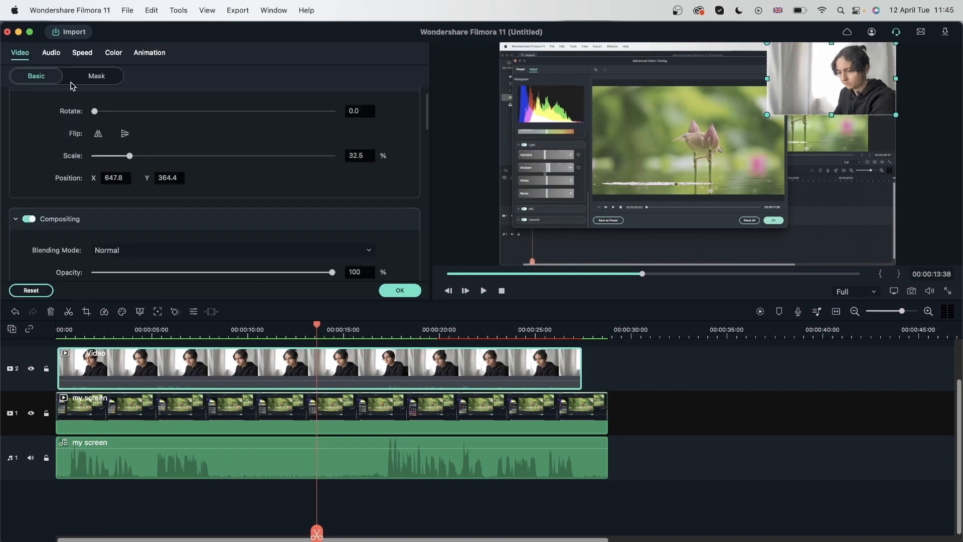
click(102, 78)
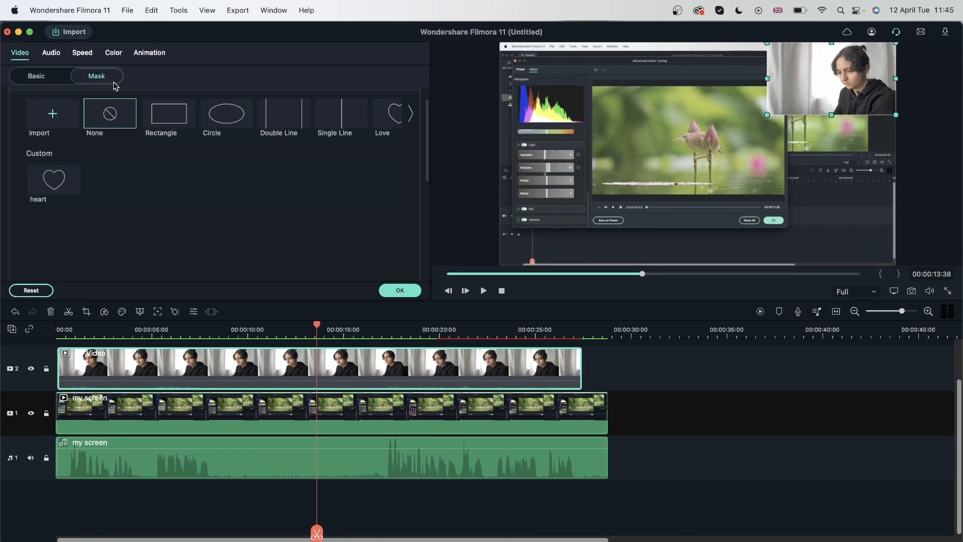
click(216, 126)
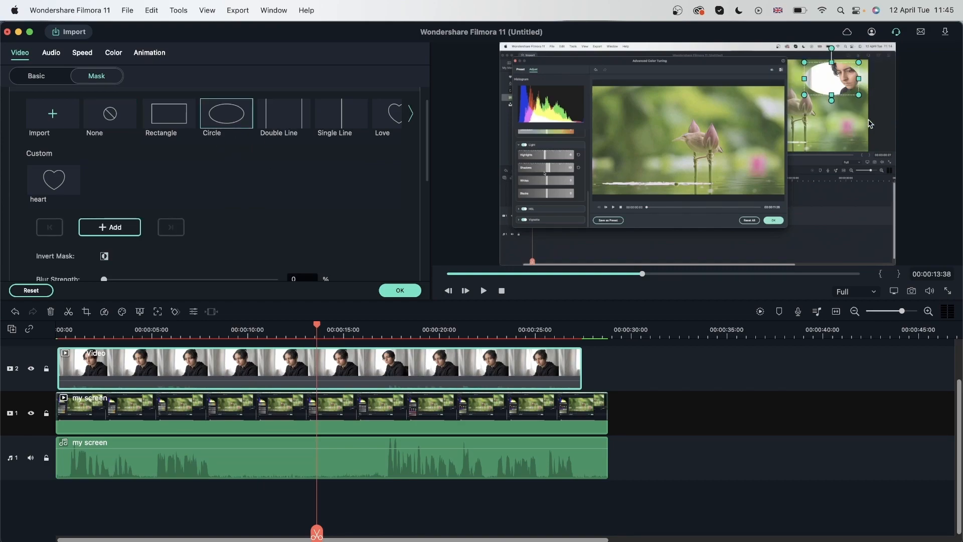
drag(859, 78, 870, 109)
drag(835, 79, 854, 74)
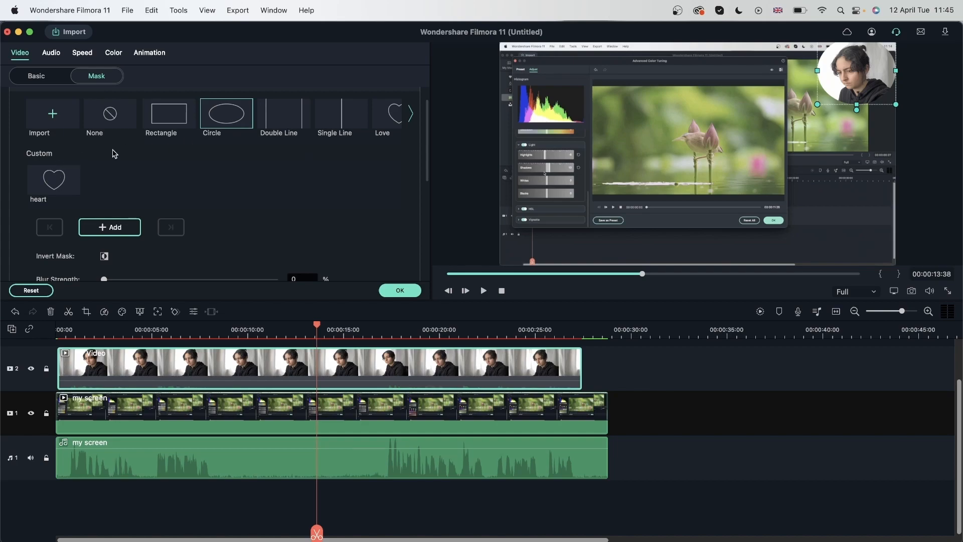
- Switch the My Video clip to a Double Line mask, then widen and shift it to frame the person
click(301, 119)
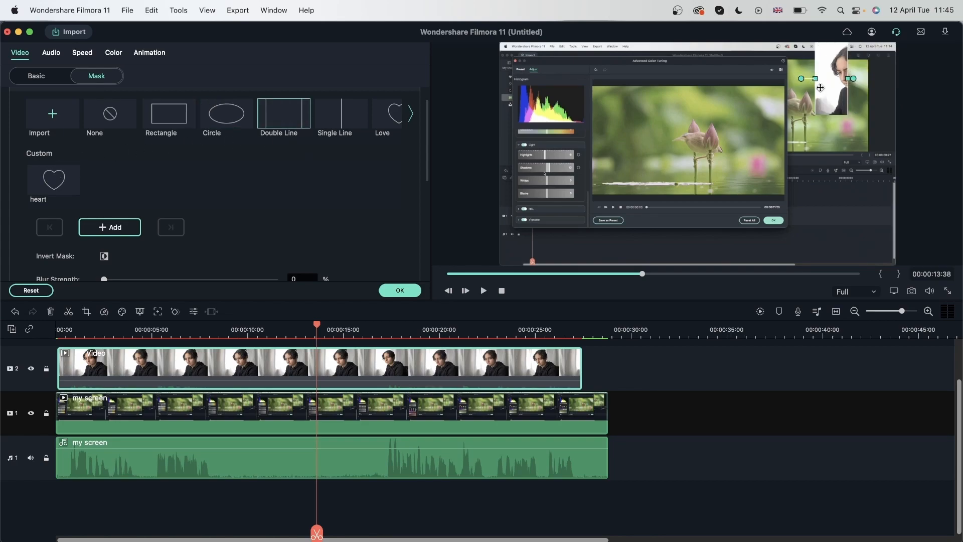
drag(833, 86, 861, 85)
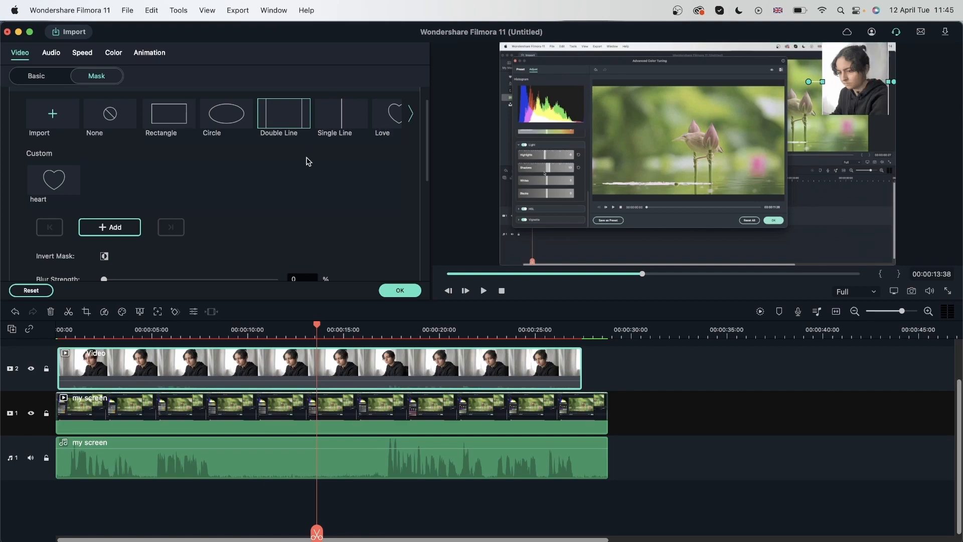
scroll(301, 165, down, 3)
scroll(316, 150, down, 3)
scroll(316, 150, up, 5)
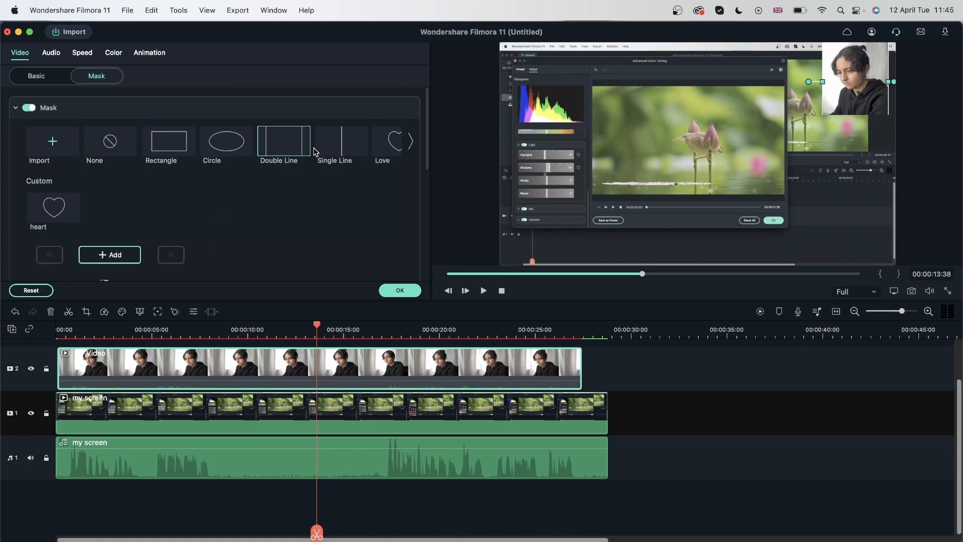
click(401, 291)
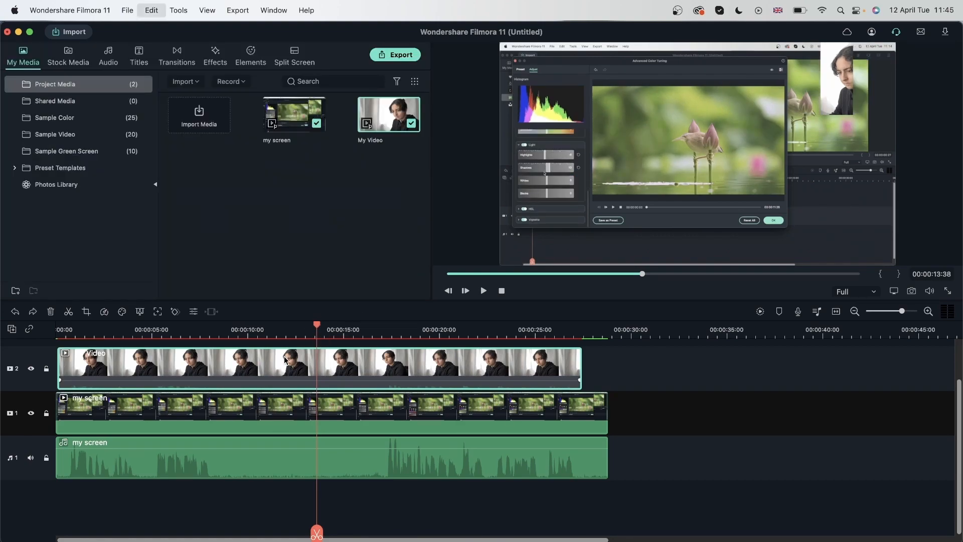
- Undo the mask changes on the My Video clip
key(super+z)
key(super+z)
key(super+z)
key(super+z)
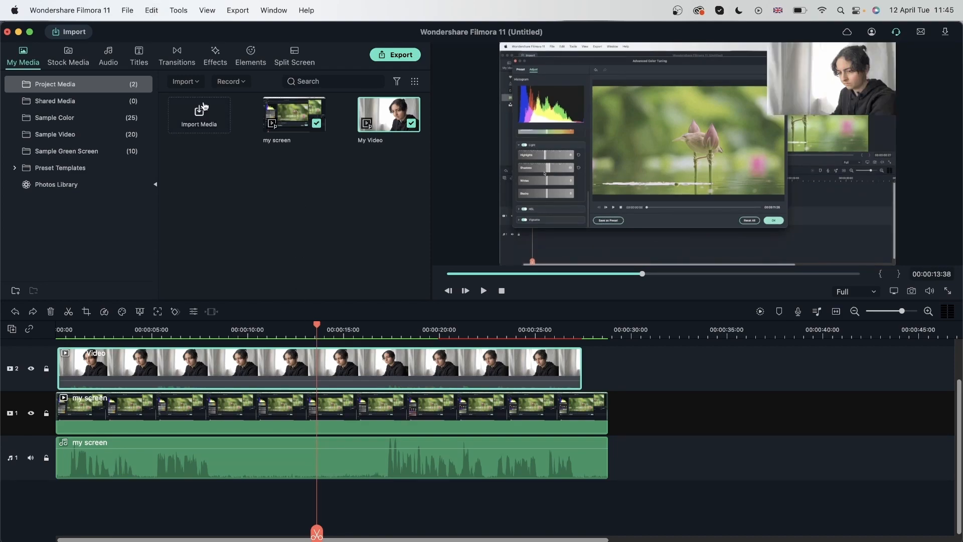
- Apply the Image Mask effect from the default Utility effects to the My Video clip on track 2
click(215, 55)
scroll(49, 255, down, 5)
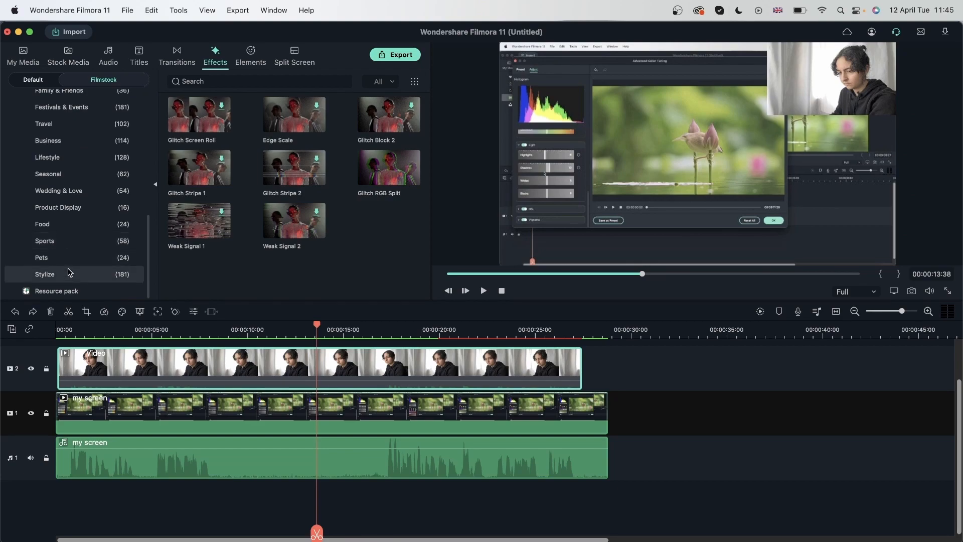
scroll(35, 127, up, 5)
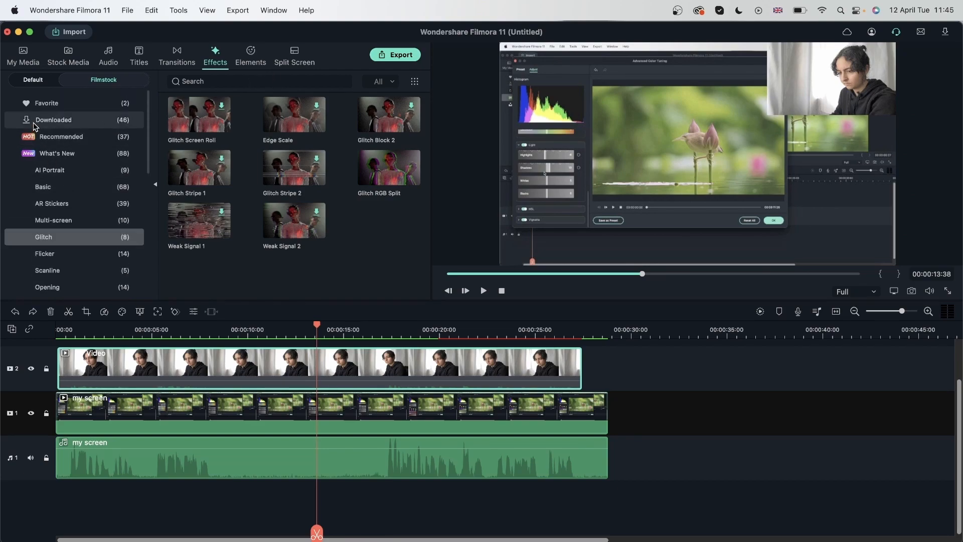
click(42, 82)
scroll(55, 214, down, 4)
click(61, 281)
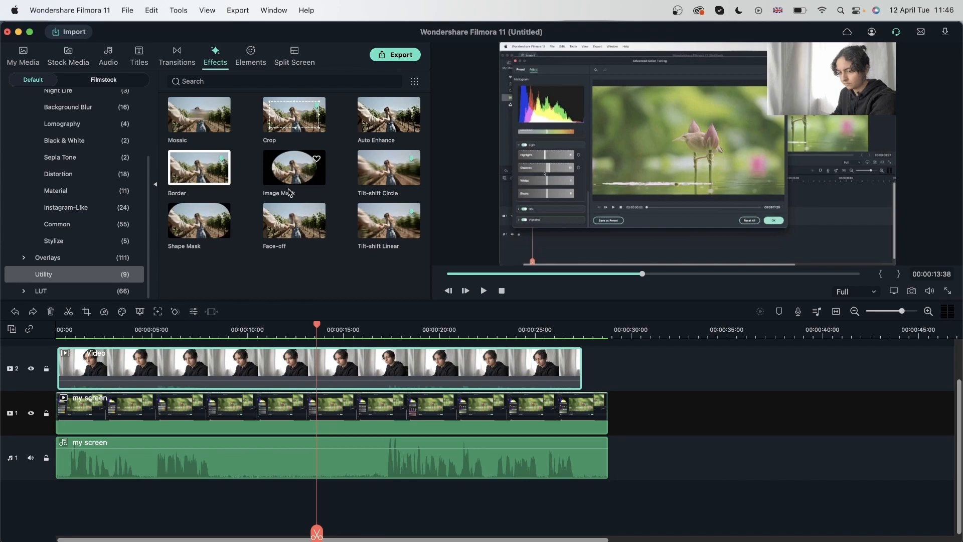
drag(298, 166, 346, 365)
- Try the triangle, crescent and star shapes for the Image Mask effect on the My Video clip
double_click(368, 371)
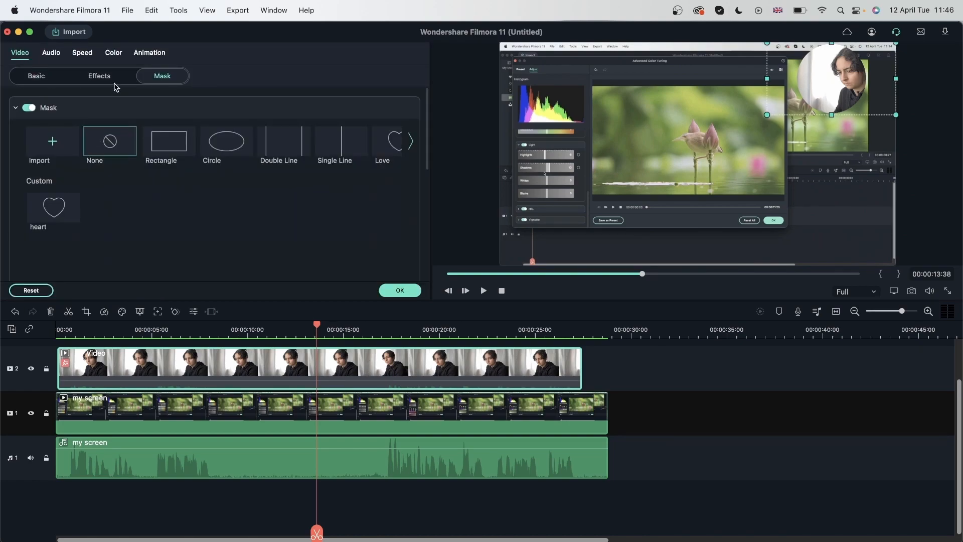
click(114, 79)
scroll(257, 219, down, 1)
scroll(296, 231, down, 1)
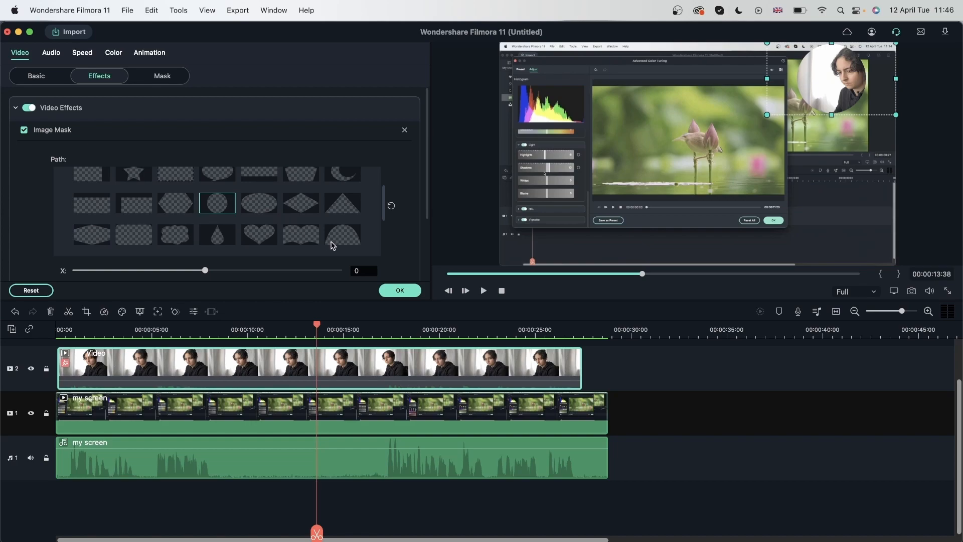
click(314, 233)
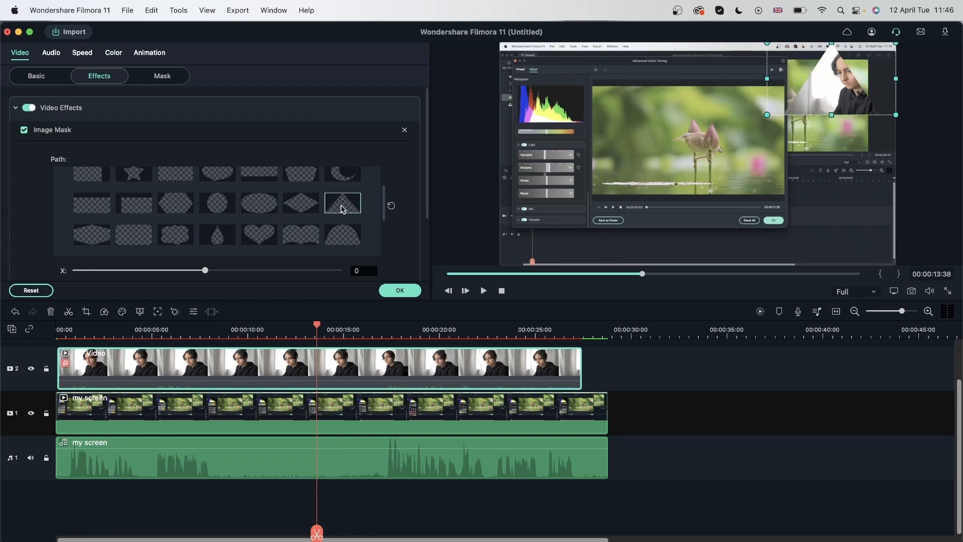
click(348, 180)
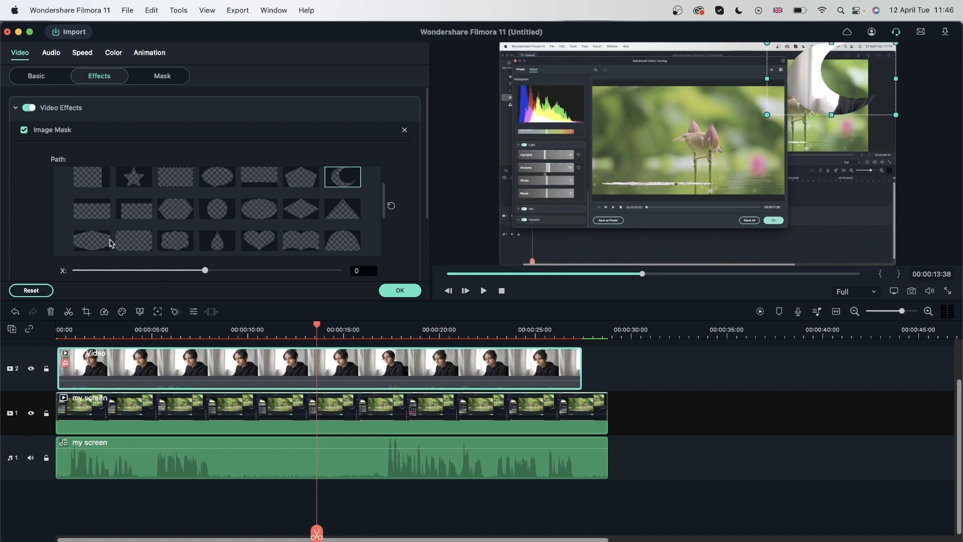
click(129, 187)
scroll(150, 216, up, 1)
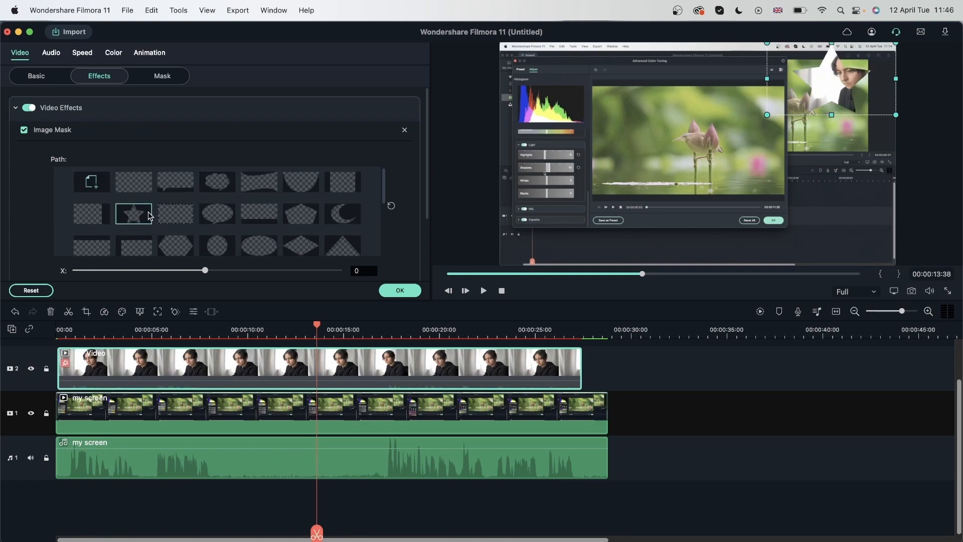
- Try the speech-bubble shape for the Image Mask, look through the remaining shapes, and shift the mask to X 103
scroll(153, 217, down, 1)
scroll(153, 217, up, 1)
click(177, 186)
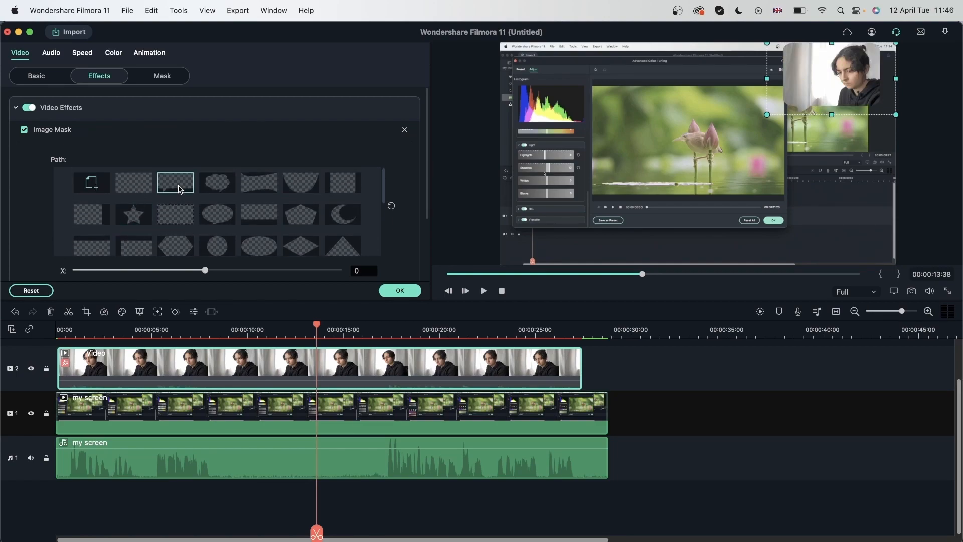
scroll(175, 233, down, 3)
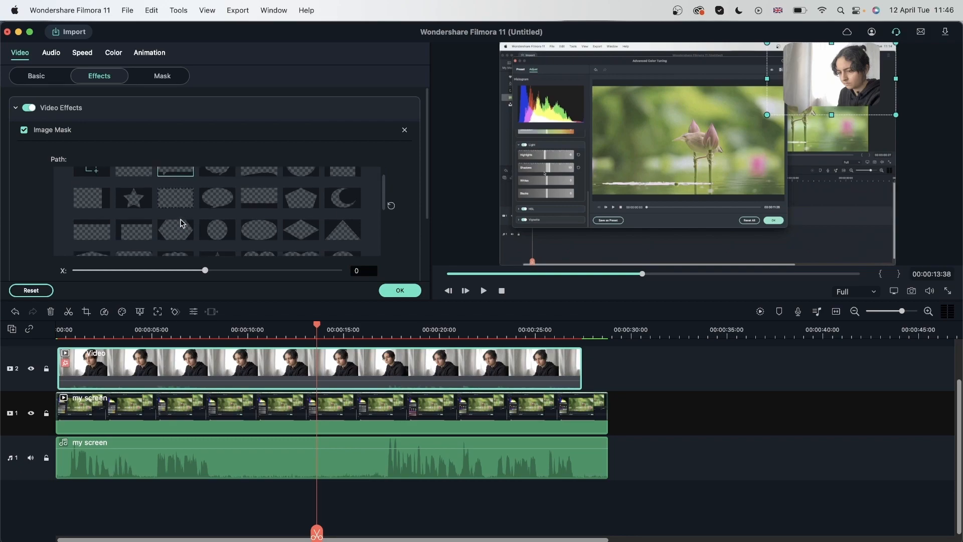
scroll(198, 233, down, 4)
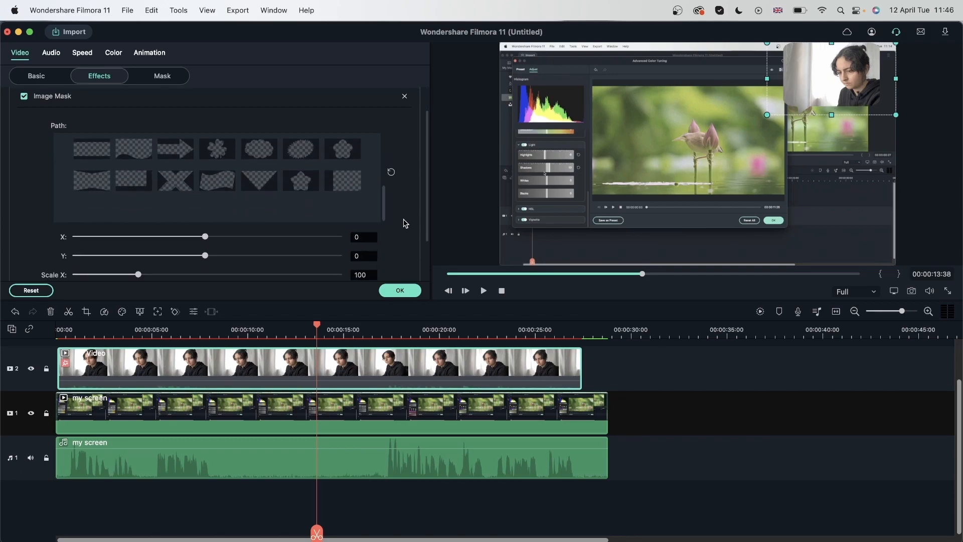
drag(200, 182, 221, 189)
- Change the Image Mask to the circle shape and position it at X 168, Y 24 around the person
scroll(190, 145, up, 1)
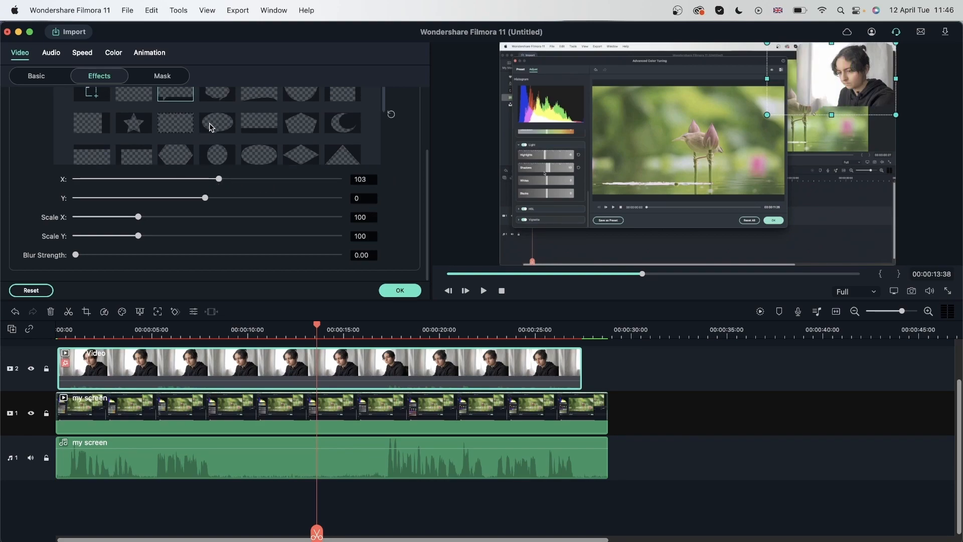
click(217, 154)
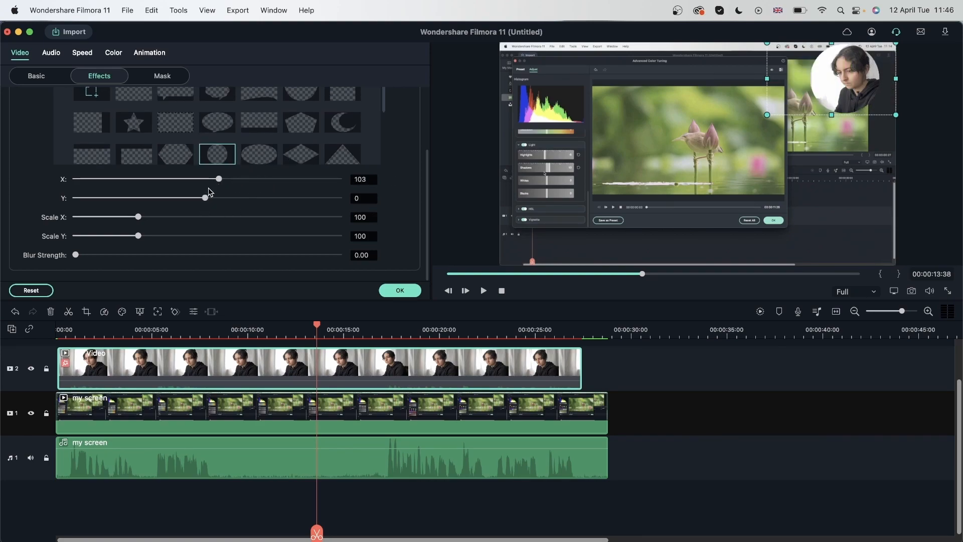
drag(220, 184, 210, 200)
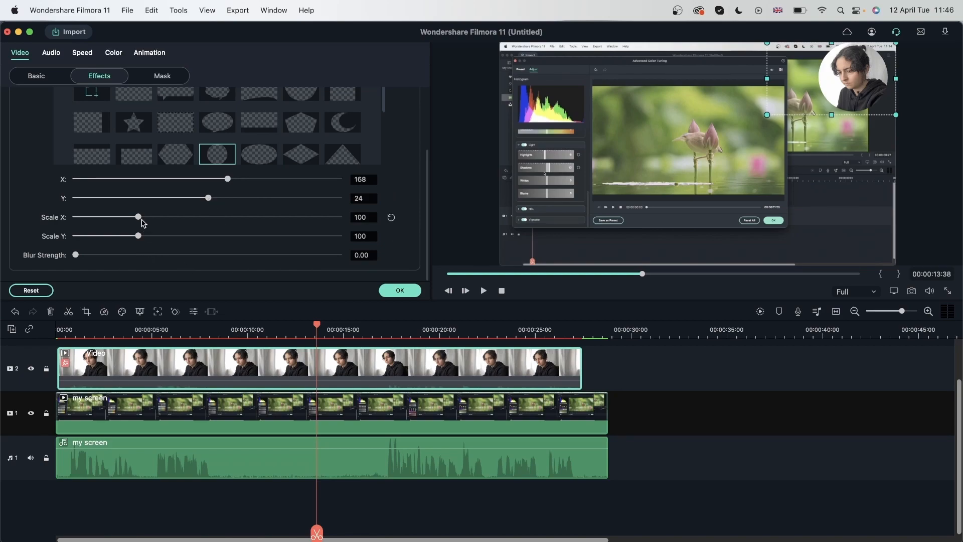
- Set the circle mask's Scale X to 103 and Scale Y to 111, try a blur and reset it, and confirm the effect settings
drag(142, 222, 147, 240)
mouse_move(75, 254)
mouse_down()
mouse_move(324, 254)
mouse_move(18, 252)
mouse_move(387, 256)
mouse_move(76, 255)
mouse_up()
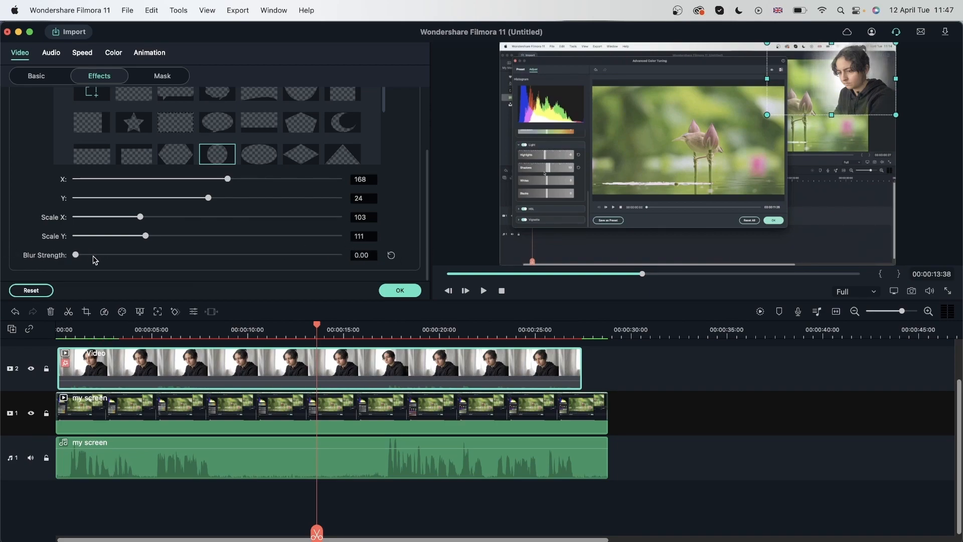
click(391, 257)
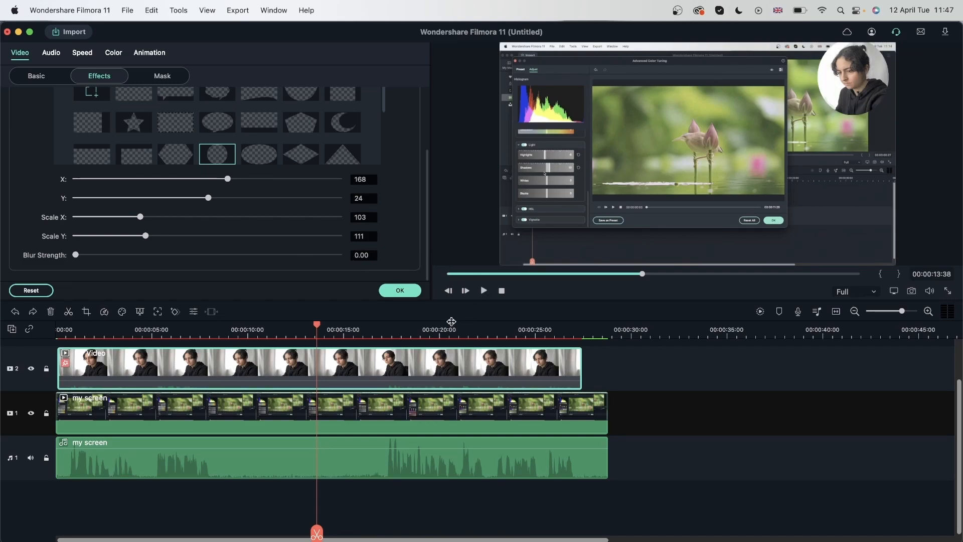
click(396, 291)
- Place the copied My Video clip at the start of track 3, hide track 2, and set the playhead to 00:00:07:00
scroll(370, 391, up, 1)
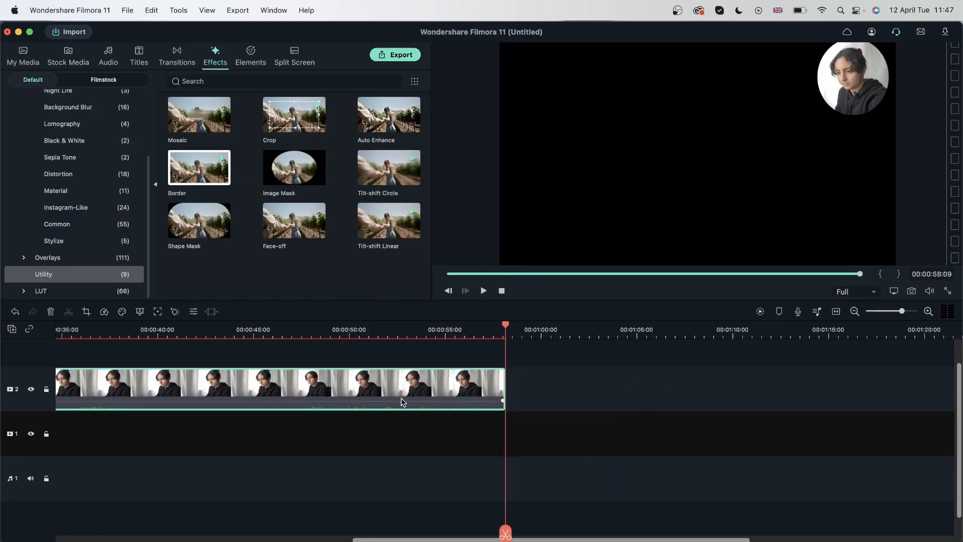
scroll(383, 508, left, 10)
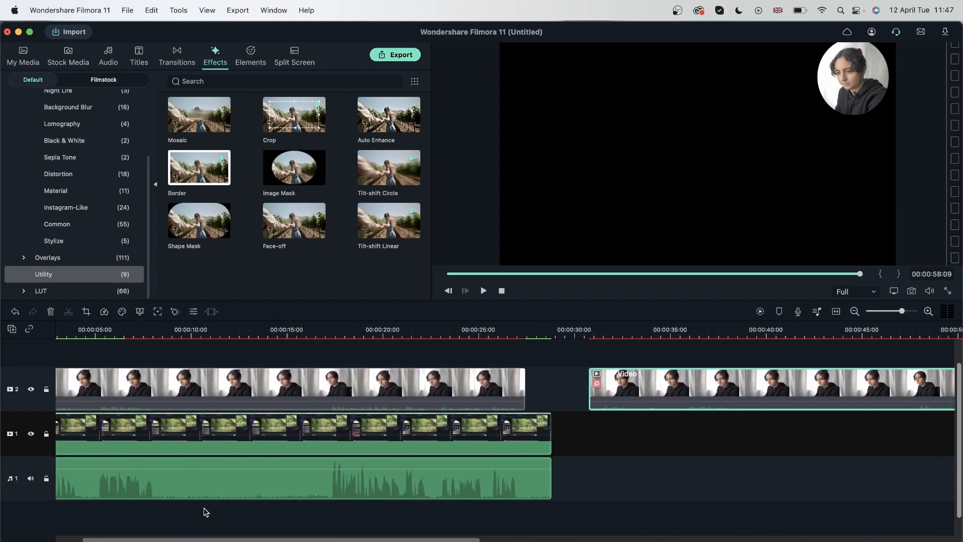
drag(692, 390, 102, 354)
click(102, 390)
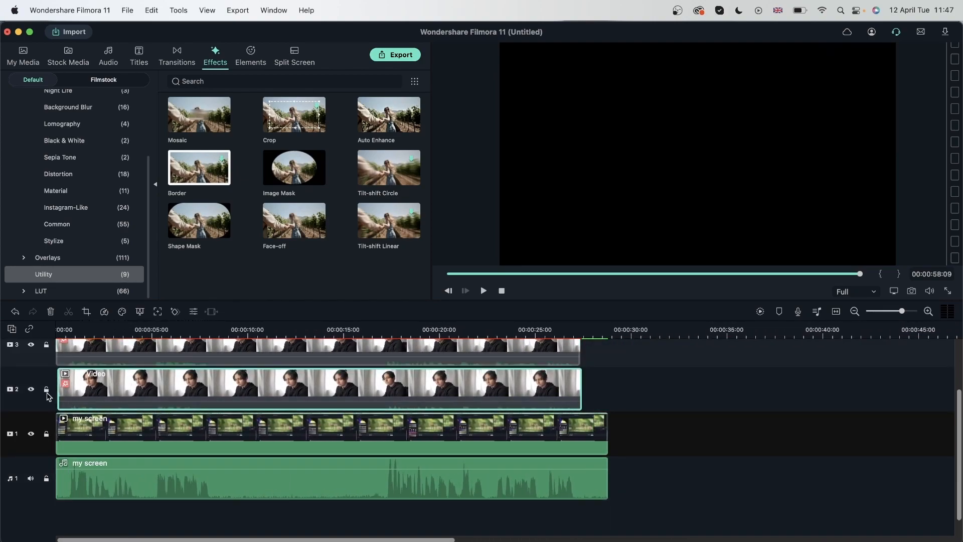
click(190, 329)
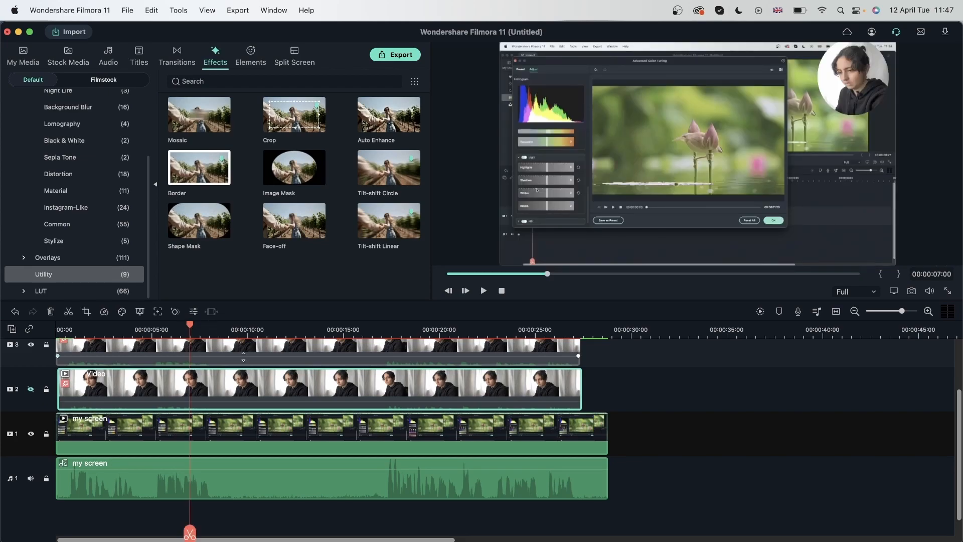
- Change the Image Mask of the track 3 camera clip to the plain rectangle shape
double_click(246, 353)
scroll(218, 184, up, 2)
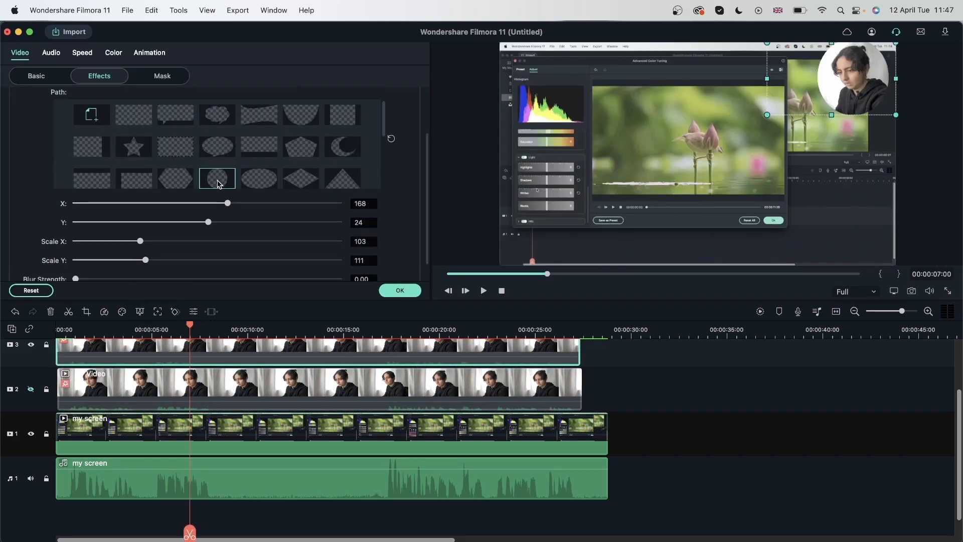
click(132, 119)
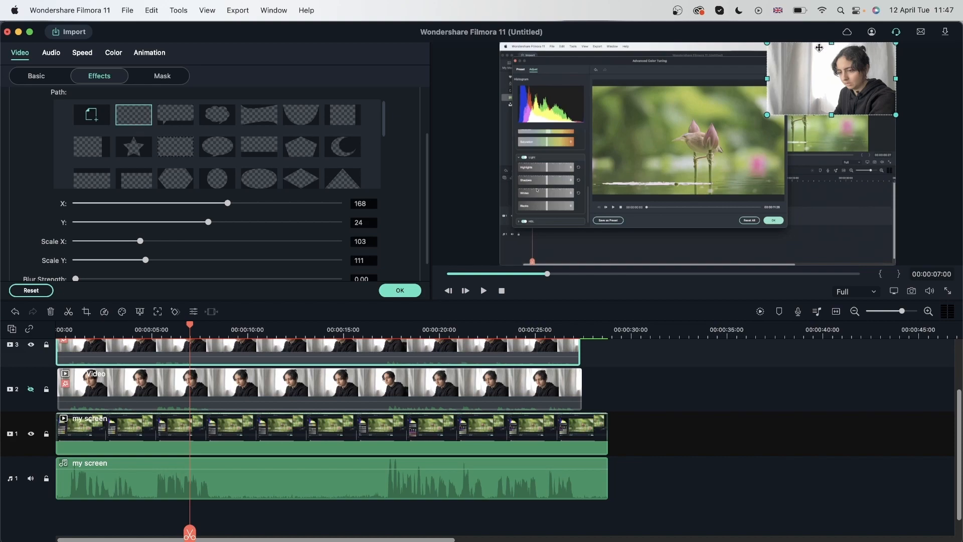
click(388, 294)
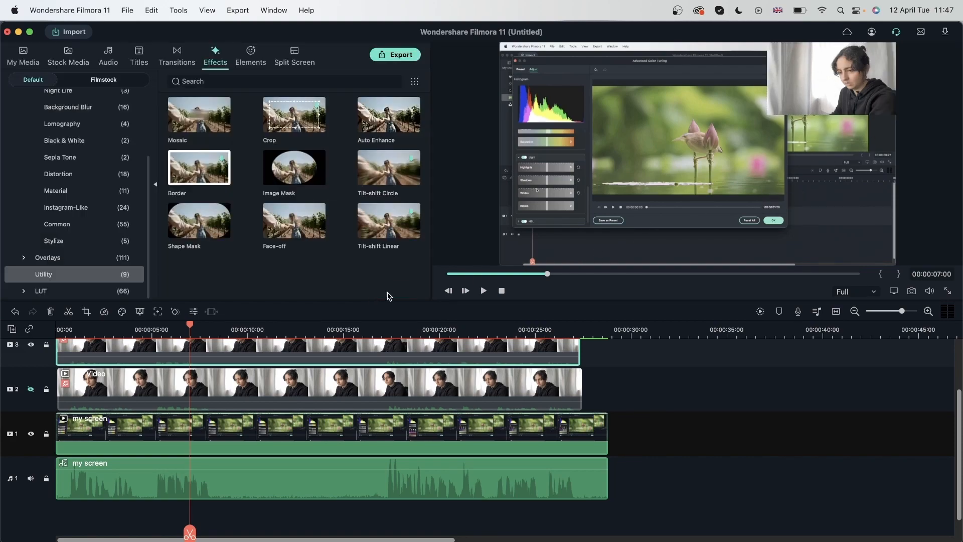
- Search the Filmstock elements for "frame" and add the red LIVE element to track 4
click(253, 63)
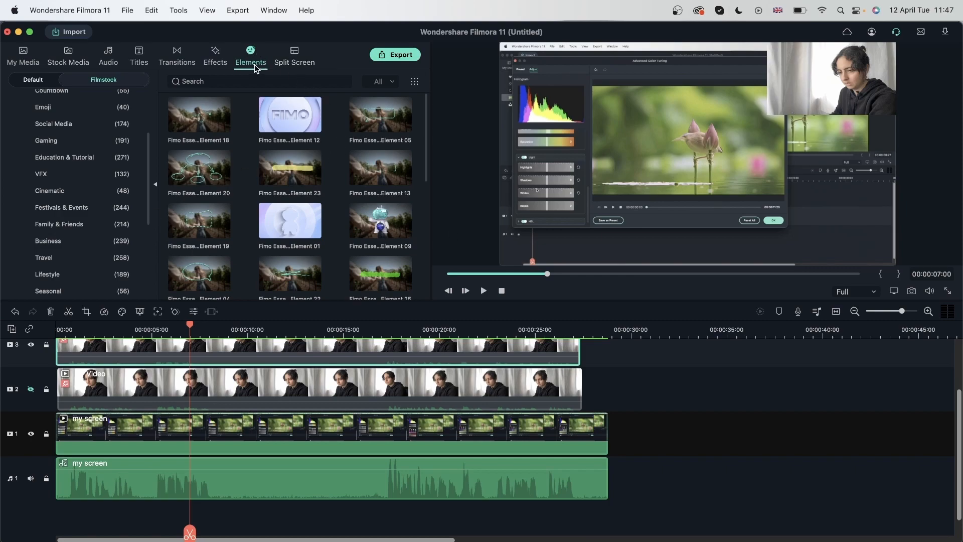
scroll(74, 173, down, 5)
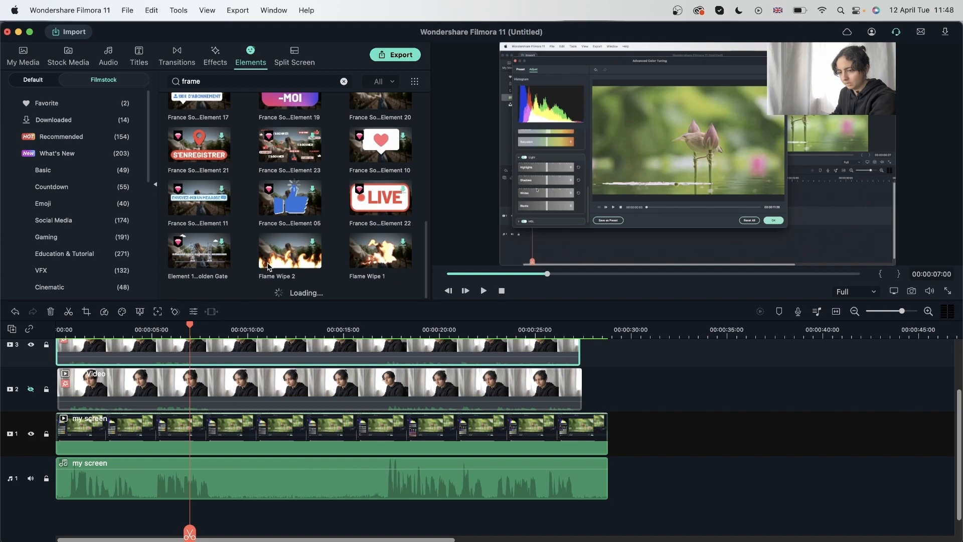
scroll(351, 191, down, 3)
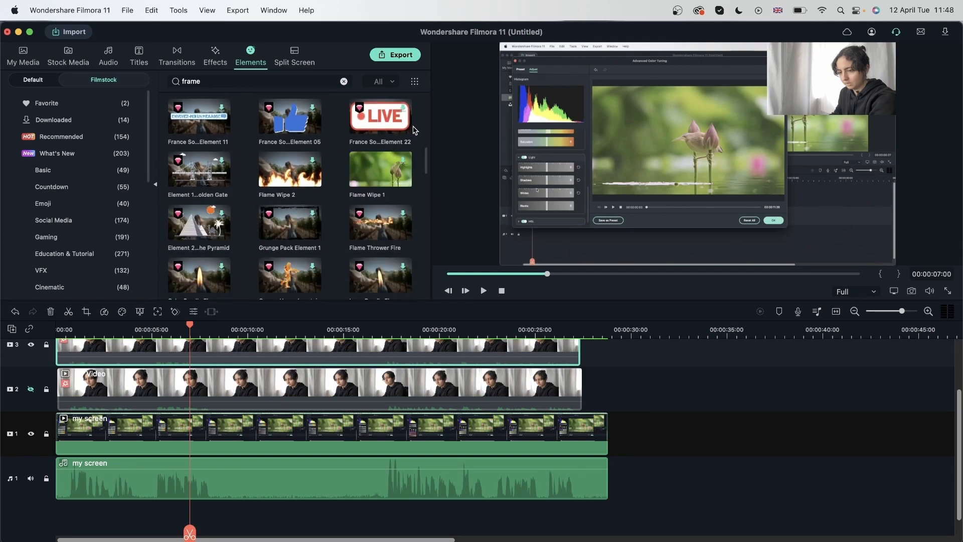
drag(400, 243, 162, 375)
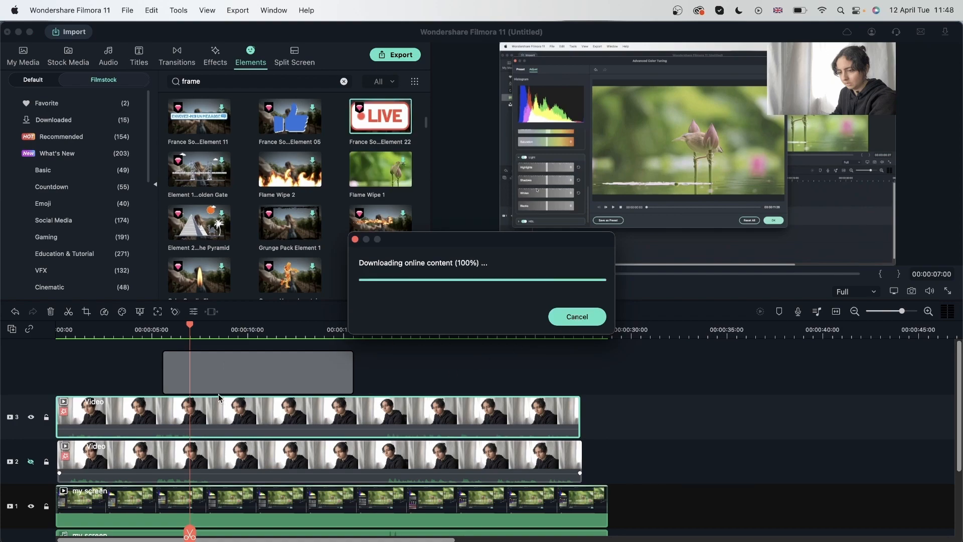
double_click(522, 249)
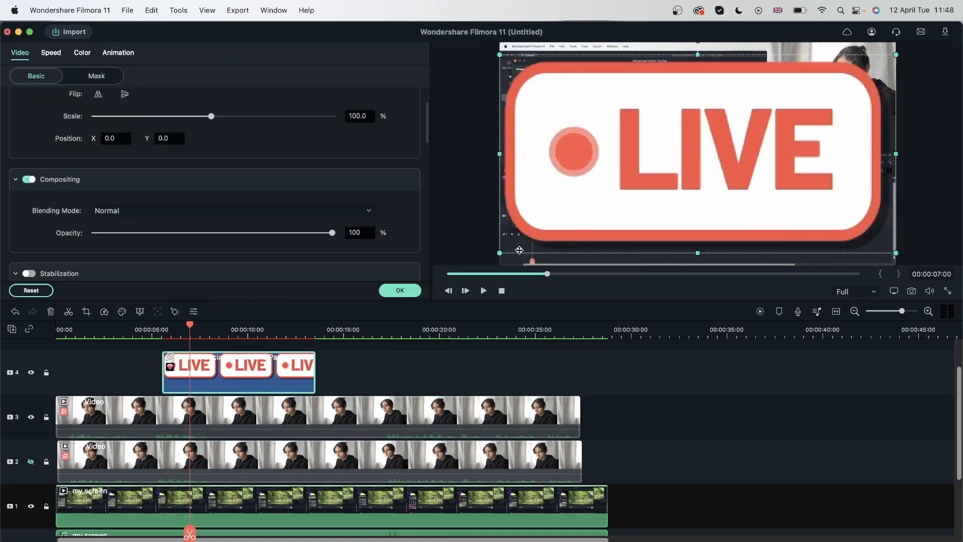
- Scale the LIVE element to 12.2%, position it at X 843.2, Y 188.8, and delete it from track 4
drag(499, 252, 884, 115)
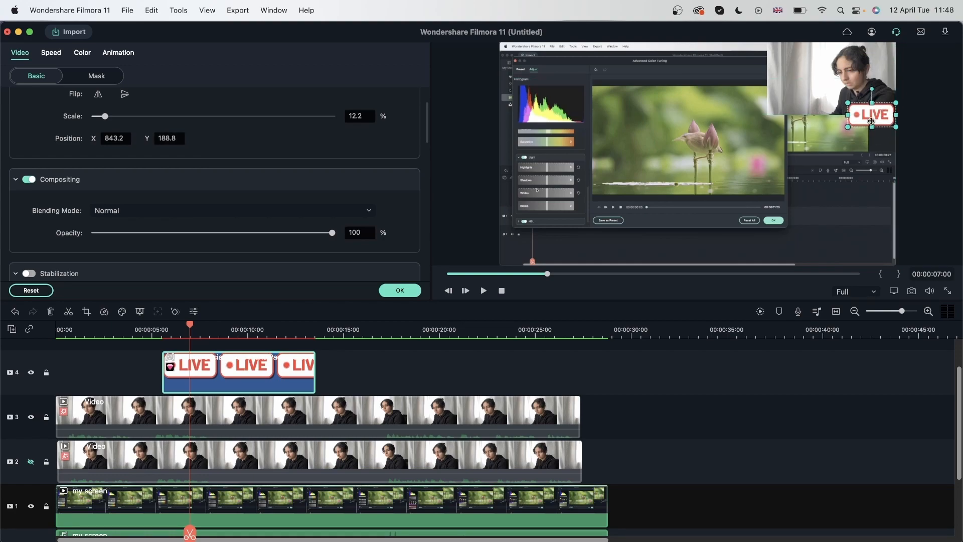
click(400, 291)
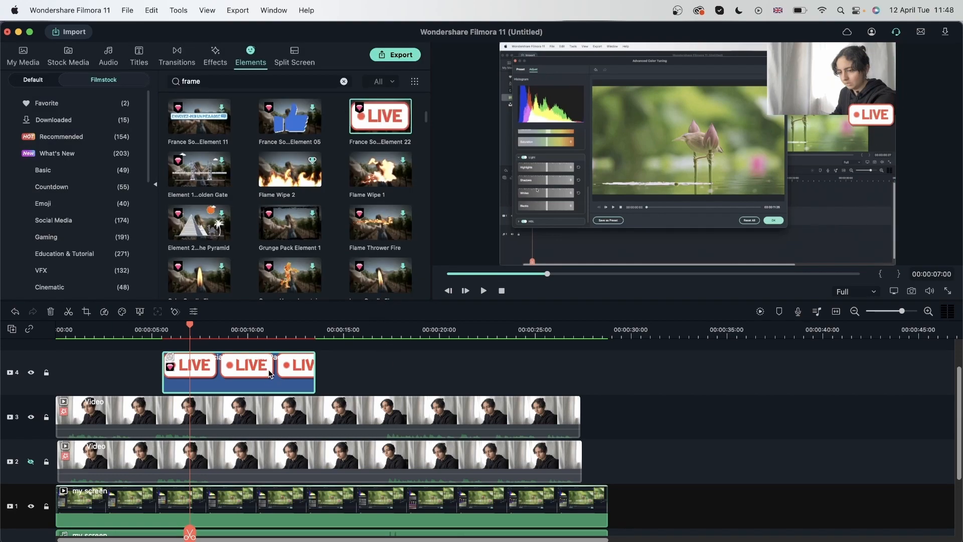
key(Delete)
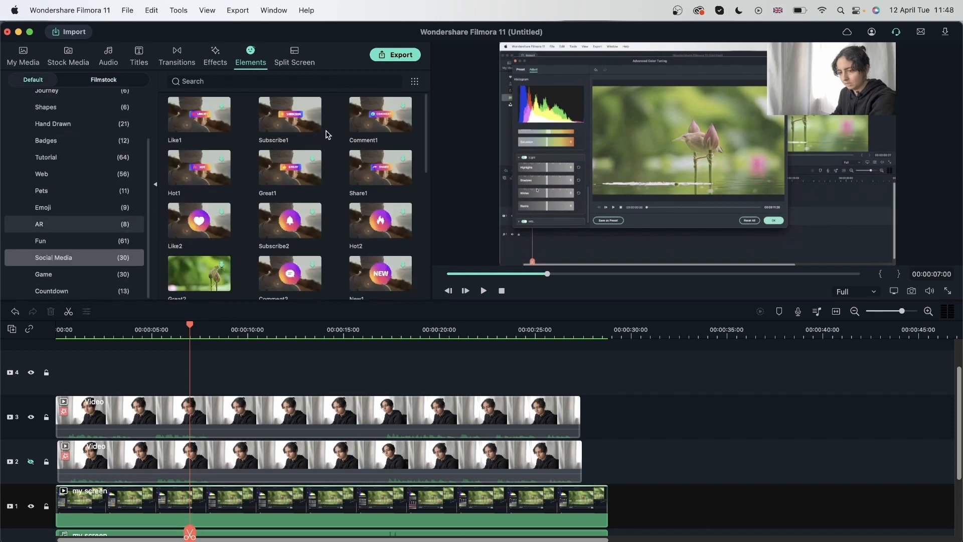
- Add the default Social Media element Subscribe1 to track 4, shrink it, and place it in the lower-right corner of the video frame
drag(290, 111, 235, 369)
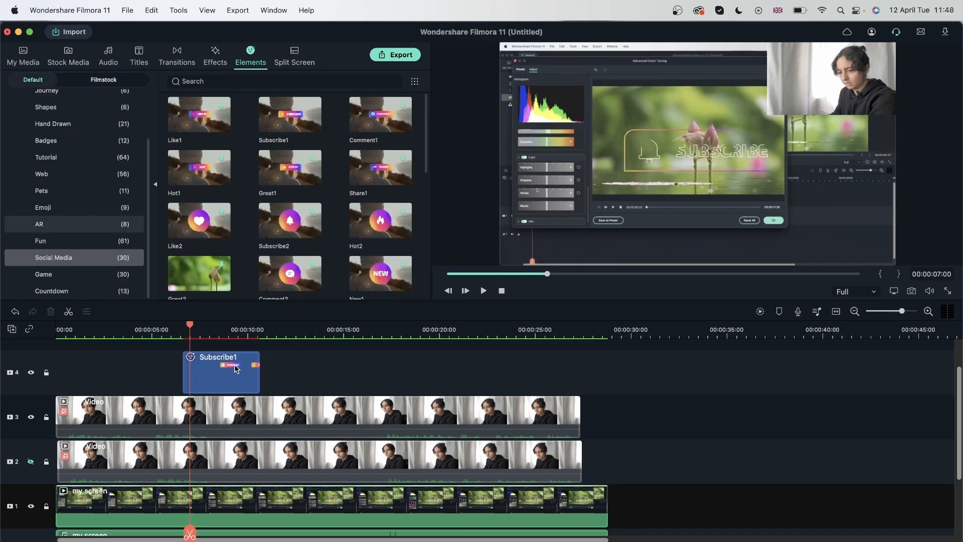
click(230, 368)
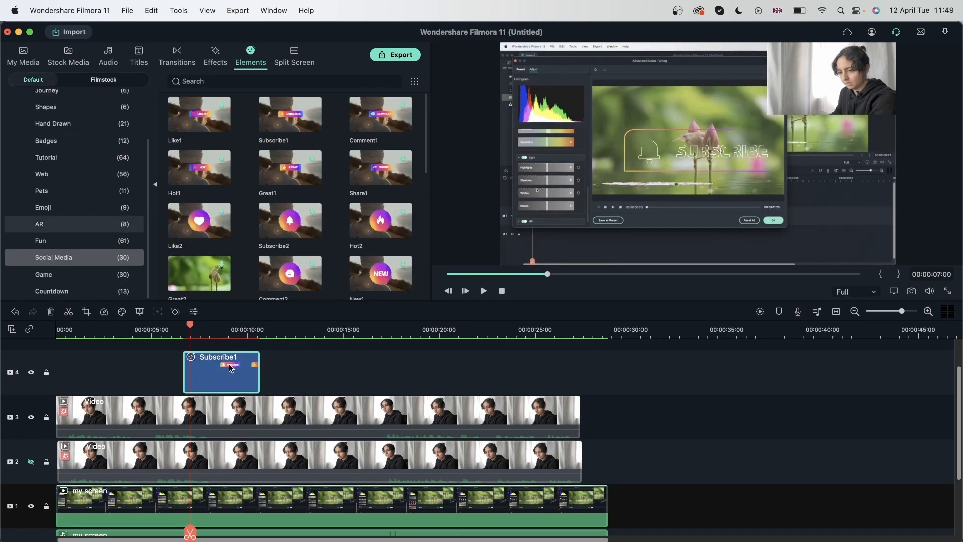
click(705, 161)
drag(574, 265, 704, 147)
drag(761, 87, 848, 240)
- Move the Subscribe1 clip earlier on track 4 and play the video around it to check the animation
drag(223, 384, 129, 384)
drag(191, 325, 69, 341)
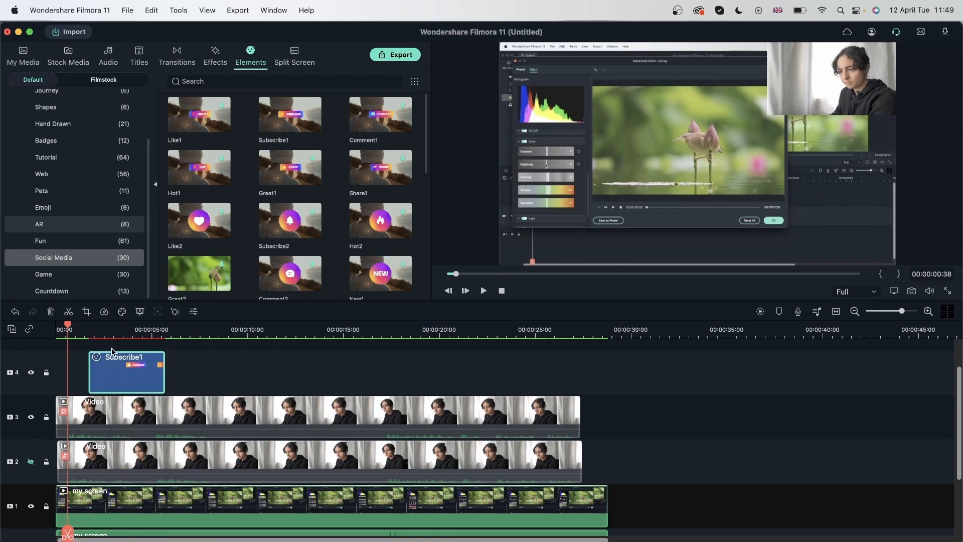
key(space)
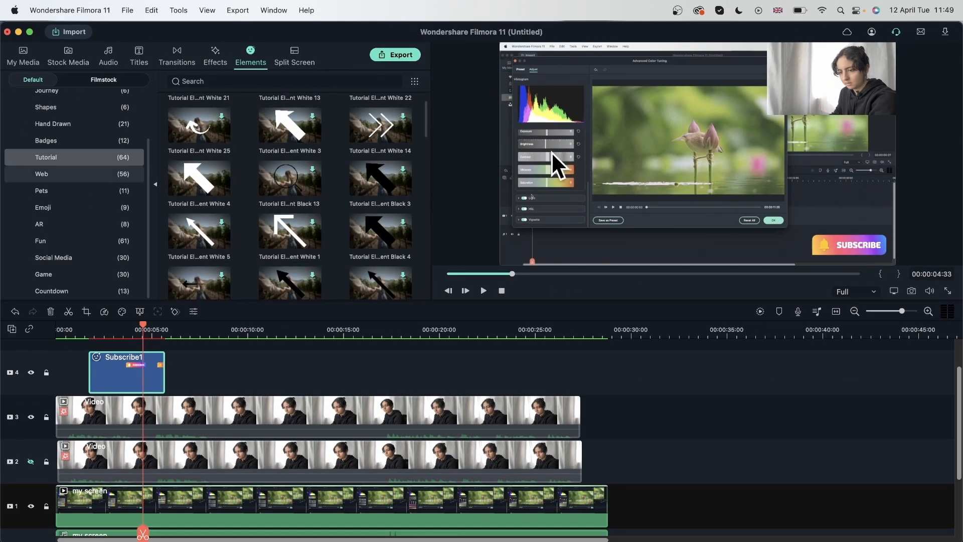
drag(144, 328, 79, 331)
key(space)
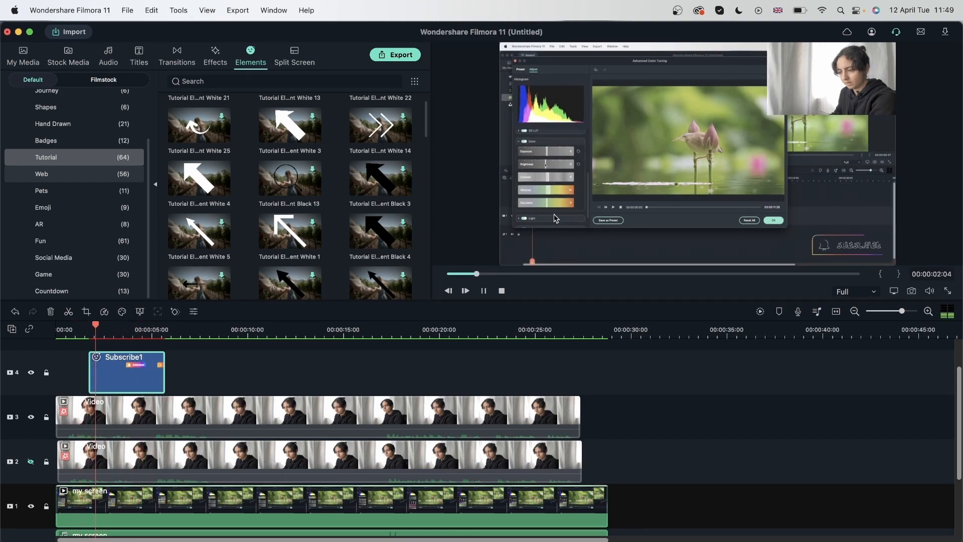
key(space)
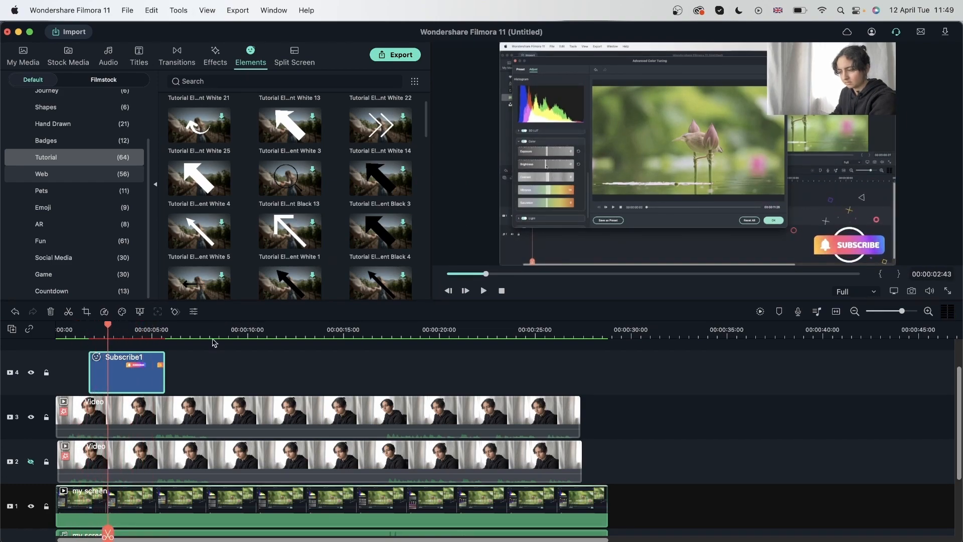
- Add the white arrow Tutorial element to track 5, scale it to 9.9%, and place it at X -619.1, Y -84.4 beside the Brightness slider
scroll(213, 337, up, 1)
drag(211, 183, 93, 364)
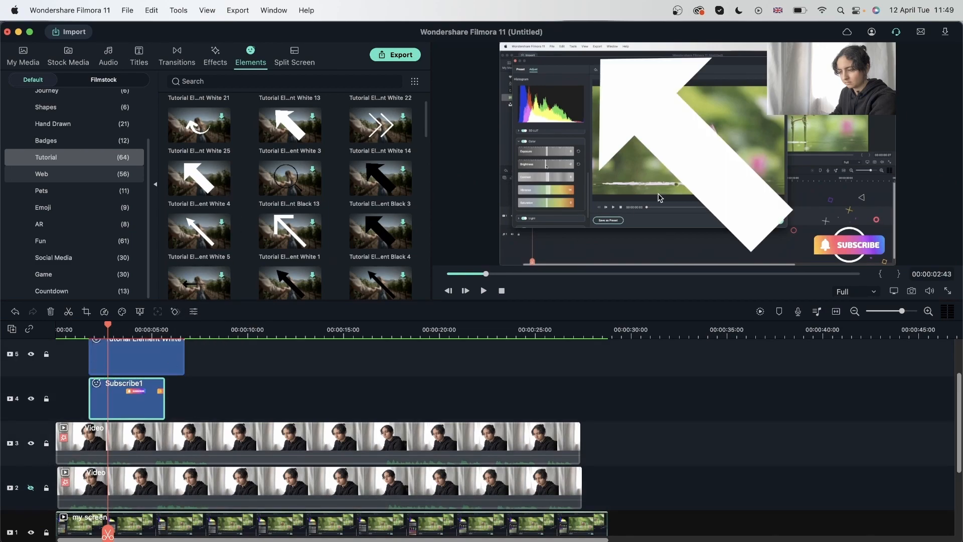
double_click(719, 178)
drag(809, 264, 620, 77)
drag(605, 67, 578, 184)
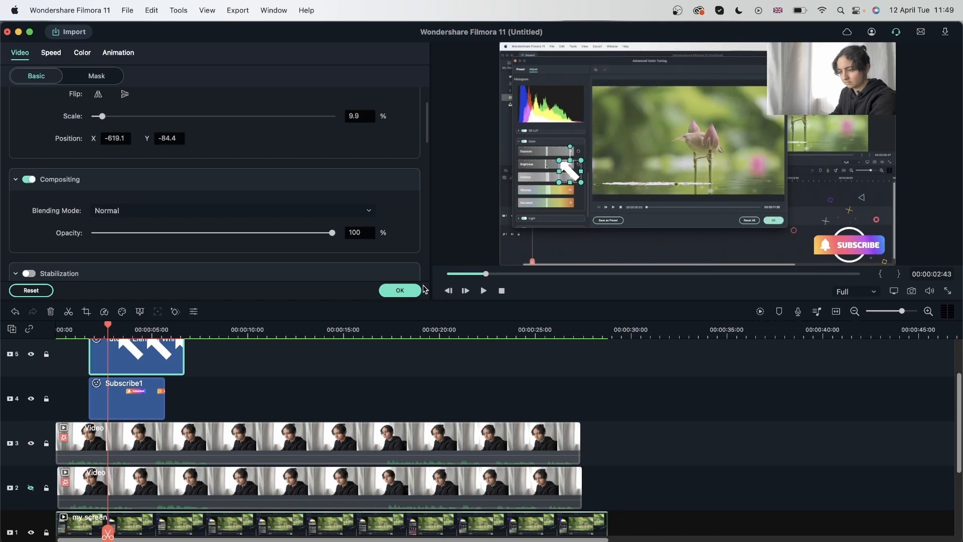
click(400, 291)
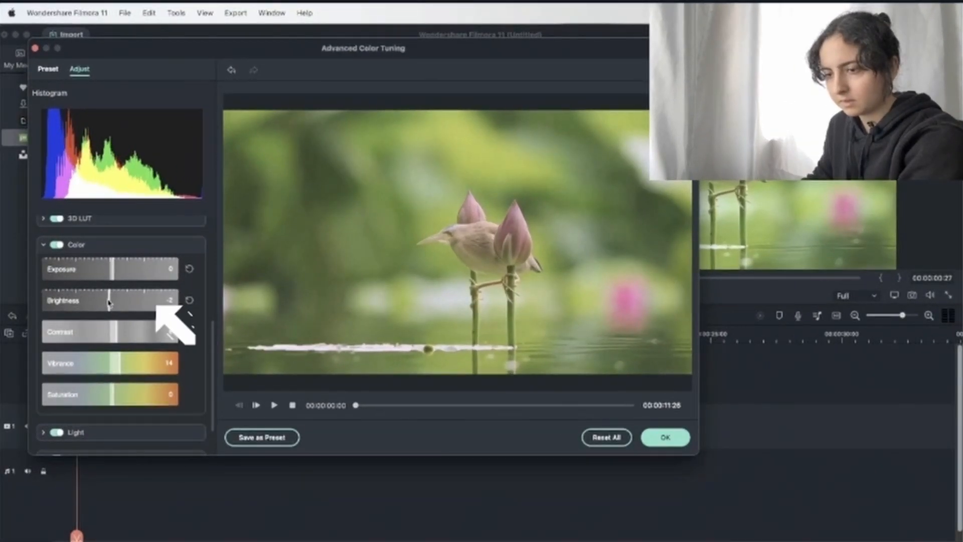
- Play the video to check the arrow and Subscribe1 elements, and shorten the arrow clip on track 5 to about two seconds
scroll(115, 307, down, 2)
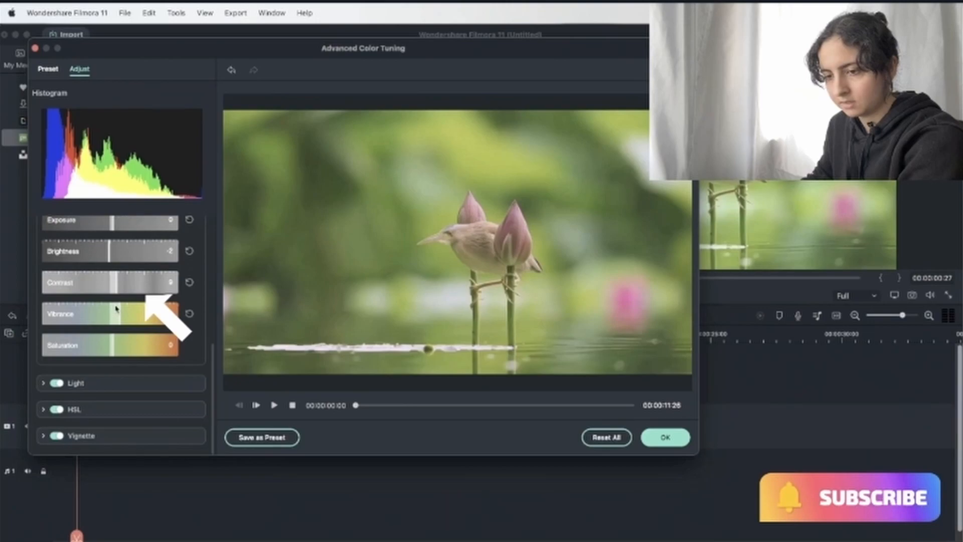
scroll(116, 308, up, 2)
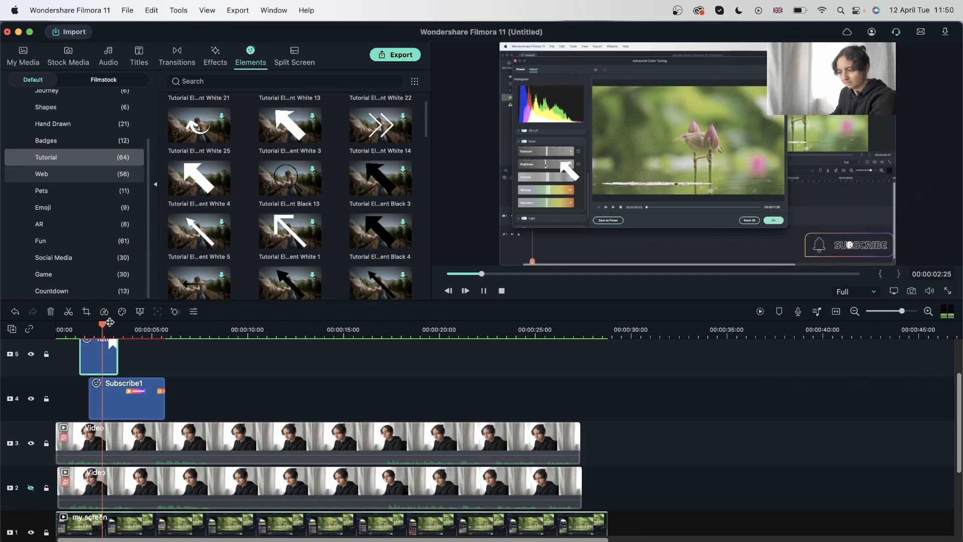
mouse_move(118, 351)
mouse_down()
mouse_move(176, 352)
mouse_move(118, 351)
mouse_up()
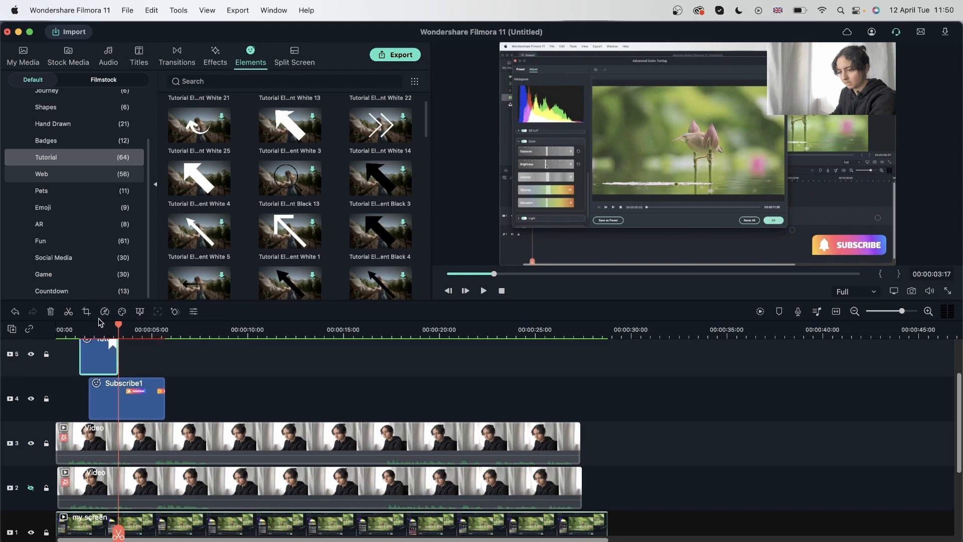
- Play the video briefly from the end of the arrow clip to check how the arrow disappears
key(space)
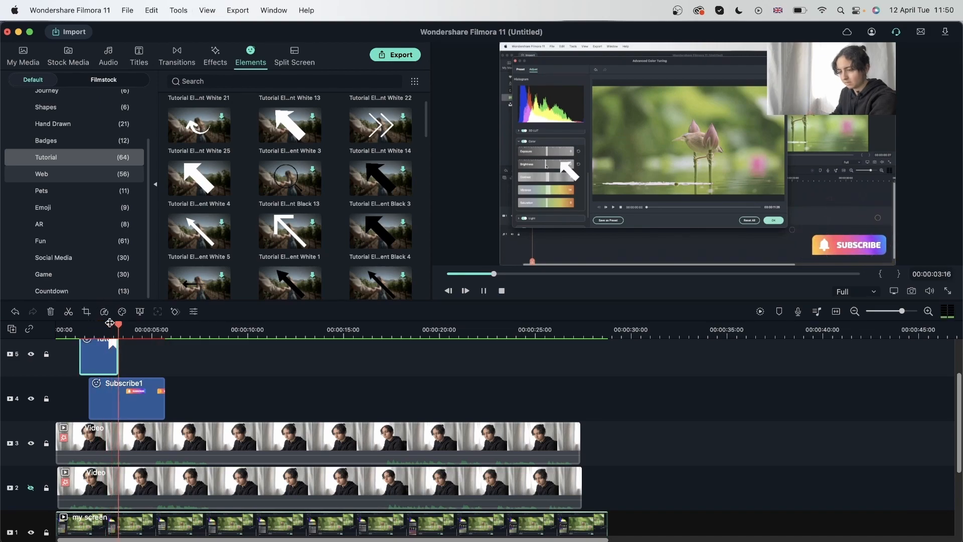
key(space)
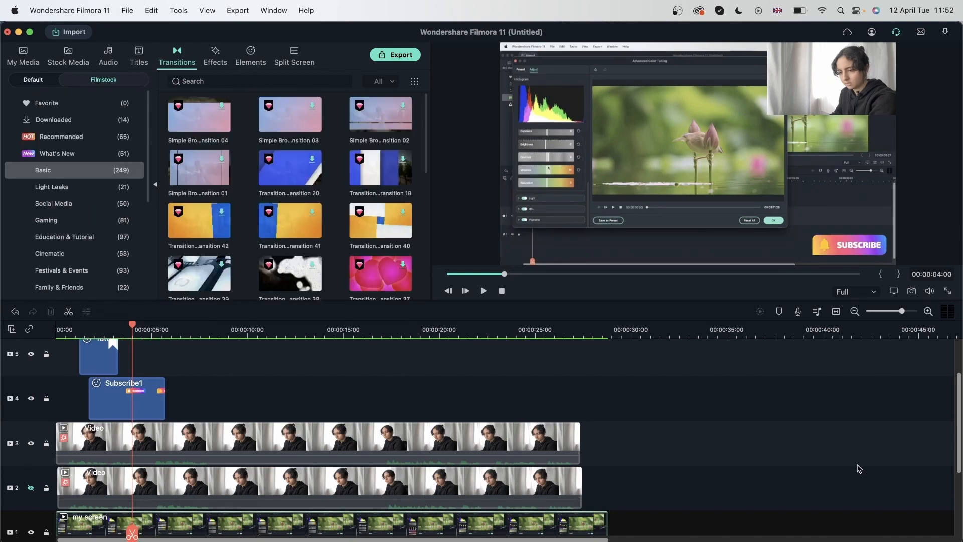
- Apply the Studs overlay effect to the Video clip on track 3
click(210, 65)
click(15, 121)
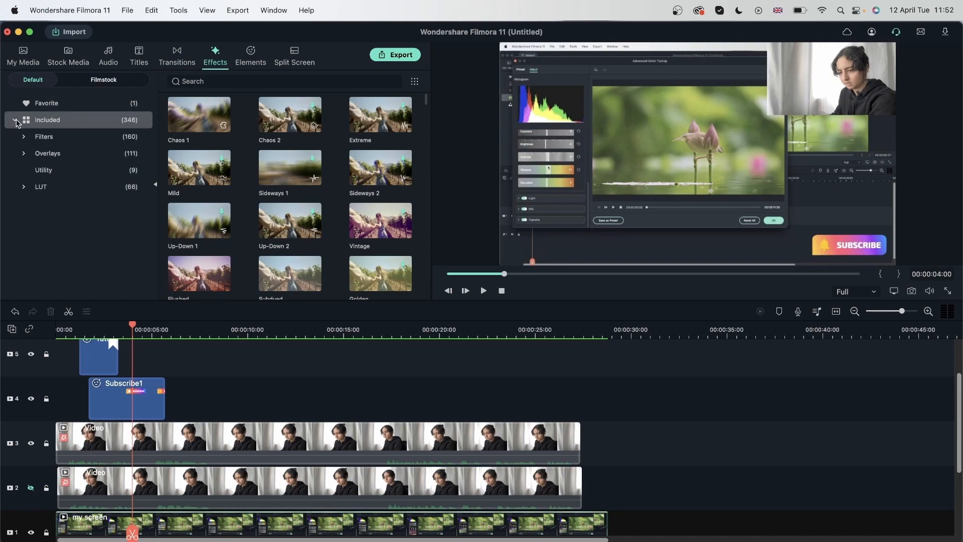
click(63, 154)
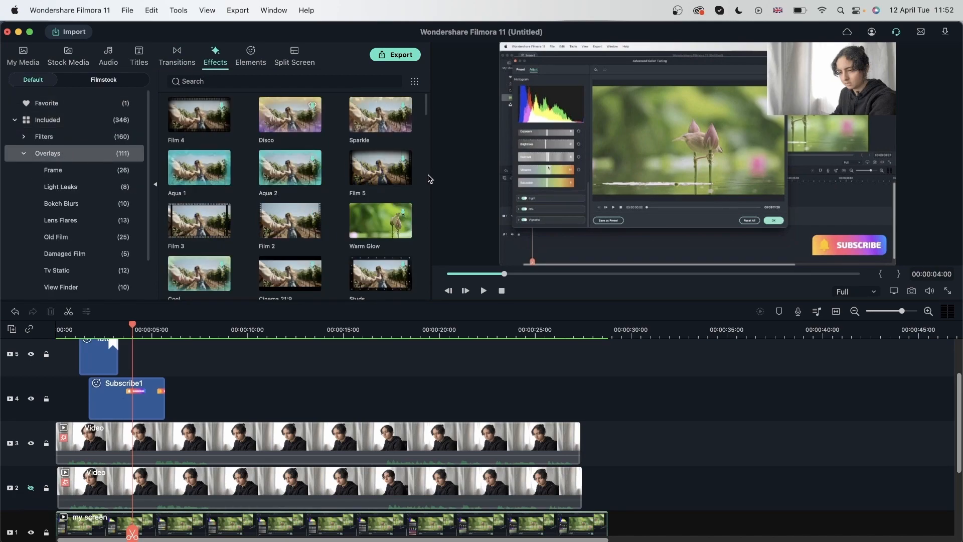
scroll(301, 193, down, 2)
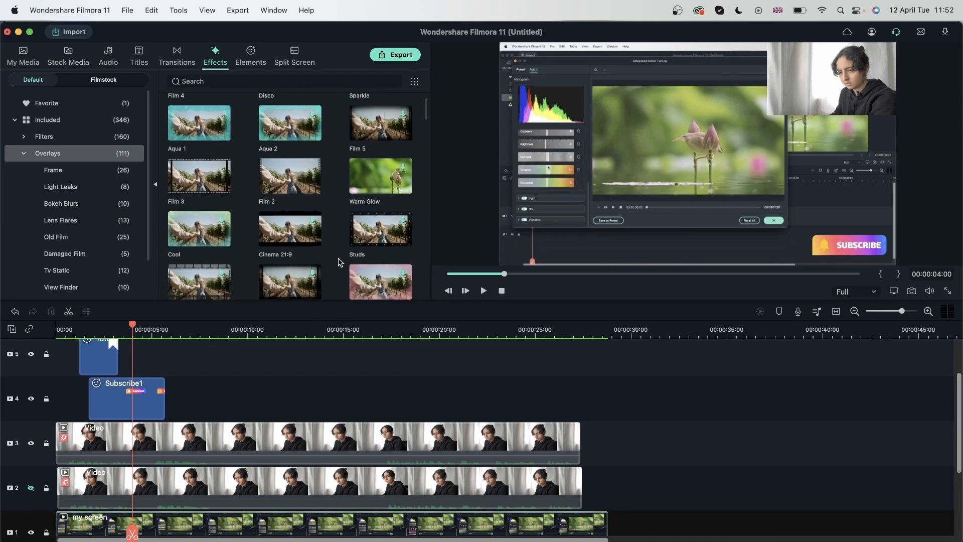
drag(379, 233, 155, 444)
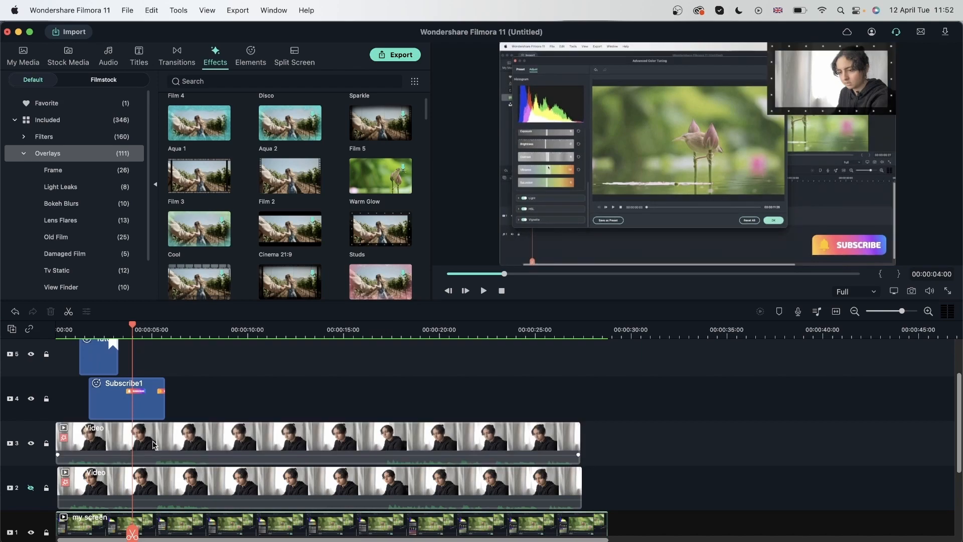
- Check the framed camera picture at 00:00:07:02 and browse the overlay effects, including the Frame and Tech Frame categories
drag(138, 330, 190, 416)
scroll(316, 224, down, 10)
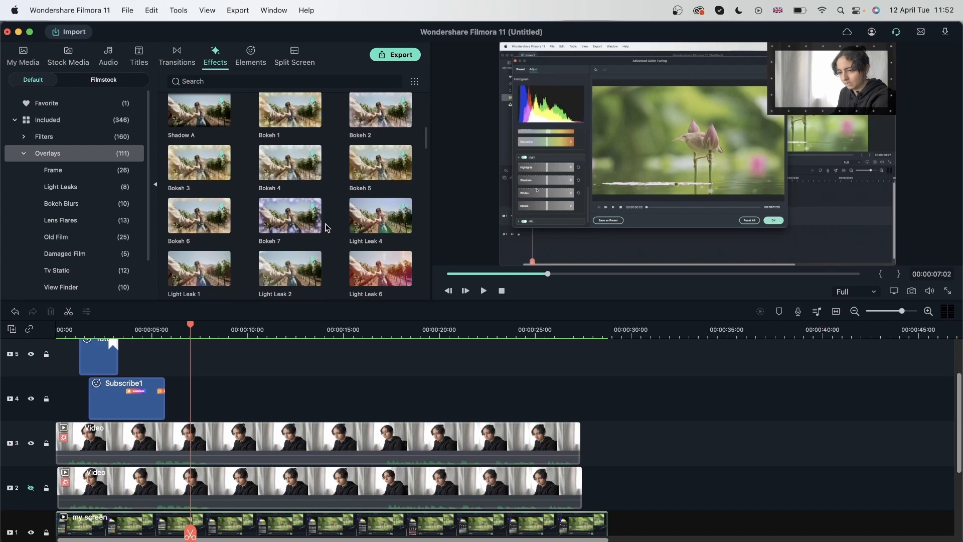
scroll(390, 230, down, 5)
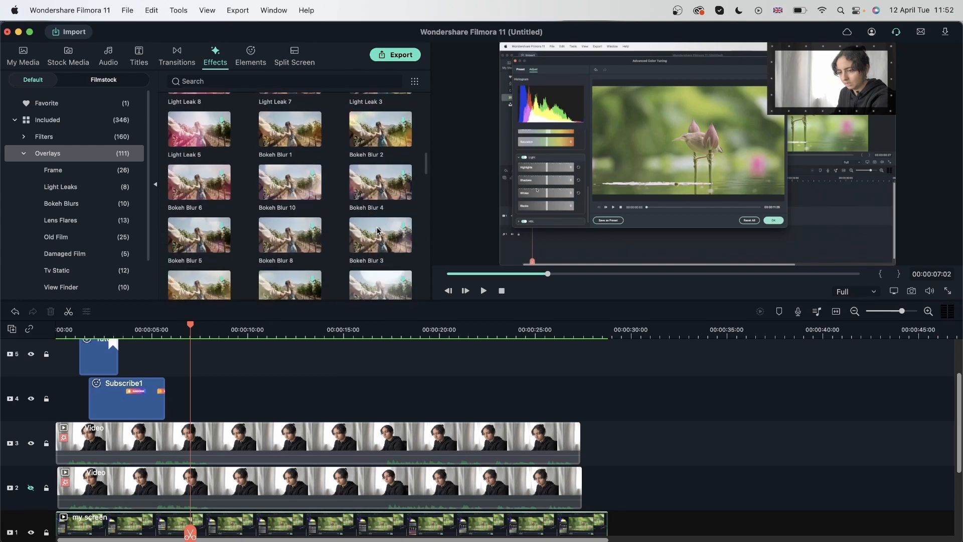
click(89, 171)
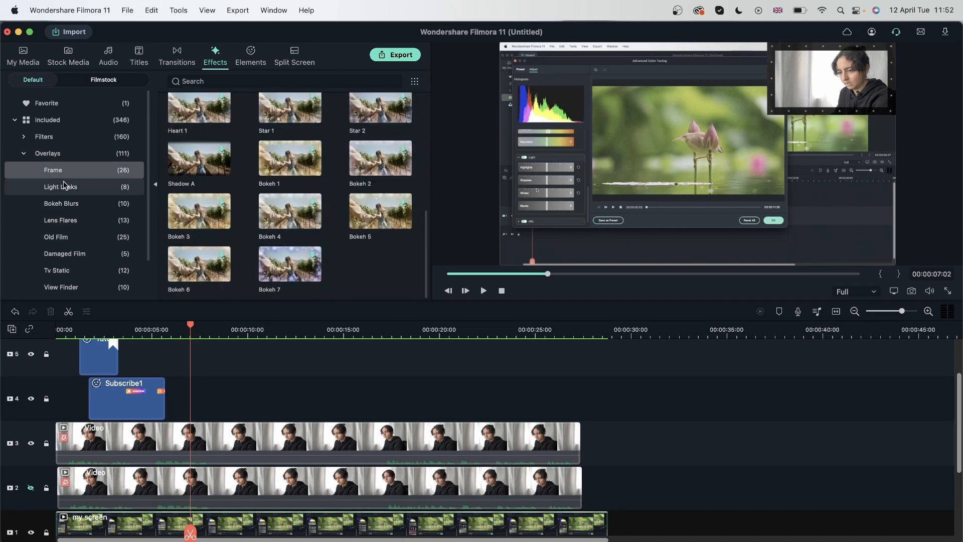
scroll(301, 210, up, 2)
scroll(290, 203, up, 4)
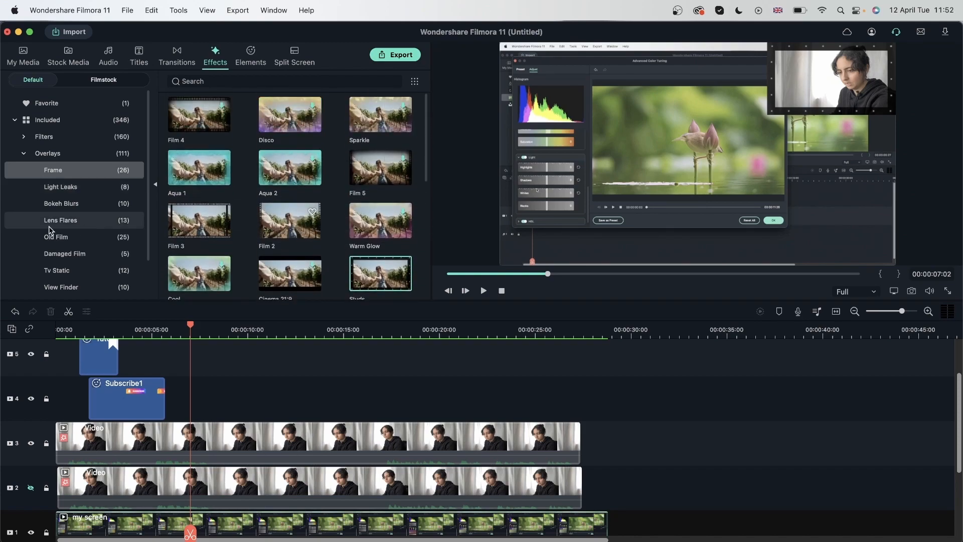
scroll(69, 269, down, 2)
click(68, 257)
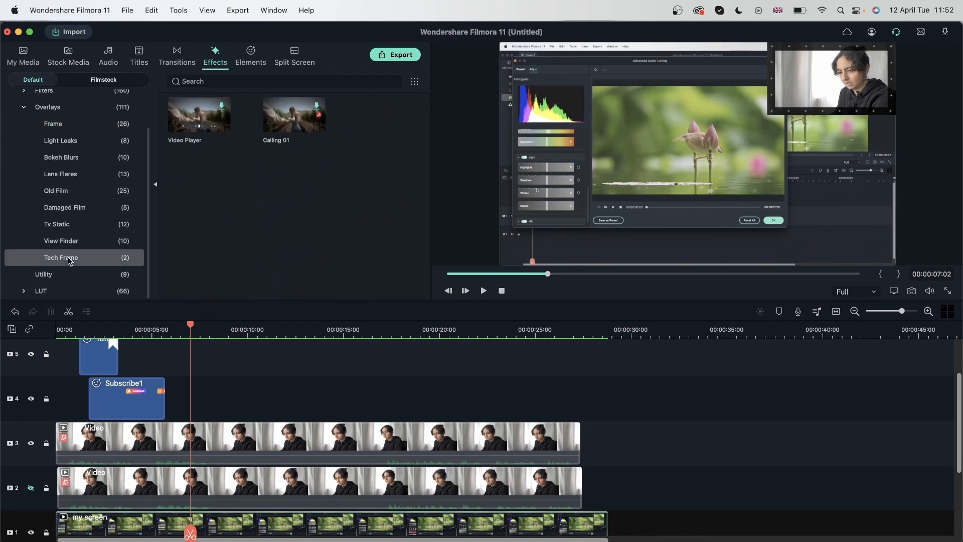
- Apply the Border utility effect to the Video clip on track 3
click(49, 273)
drag(189, 171, 226, 442)
click(827, 88)
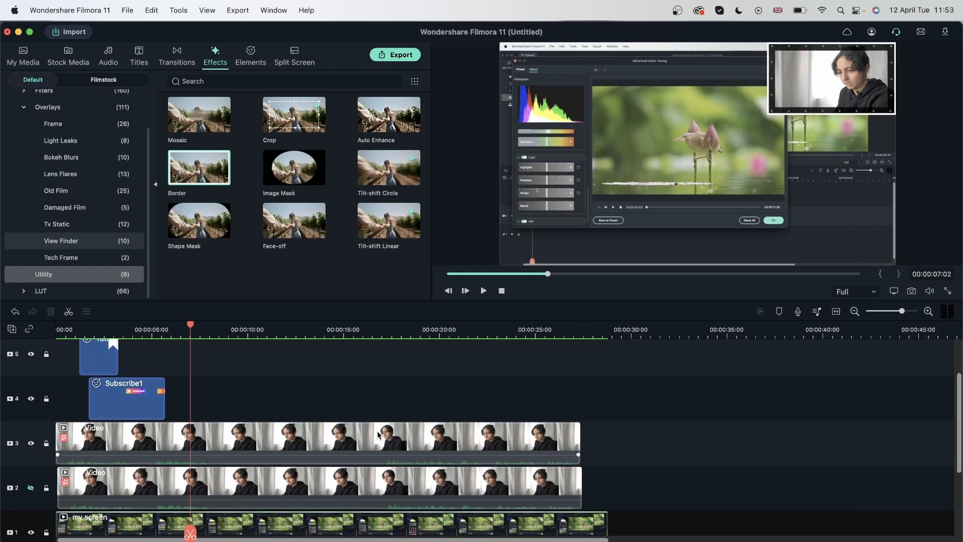
- Delete the Video clip from track 3 and make the circular camera video on track 2 visible
click(51, 311)
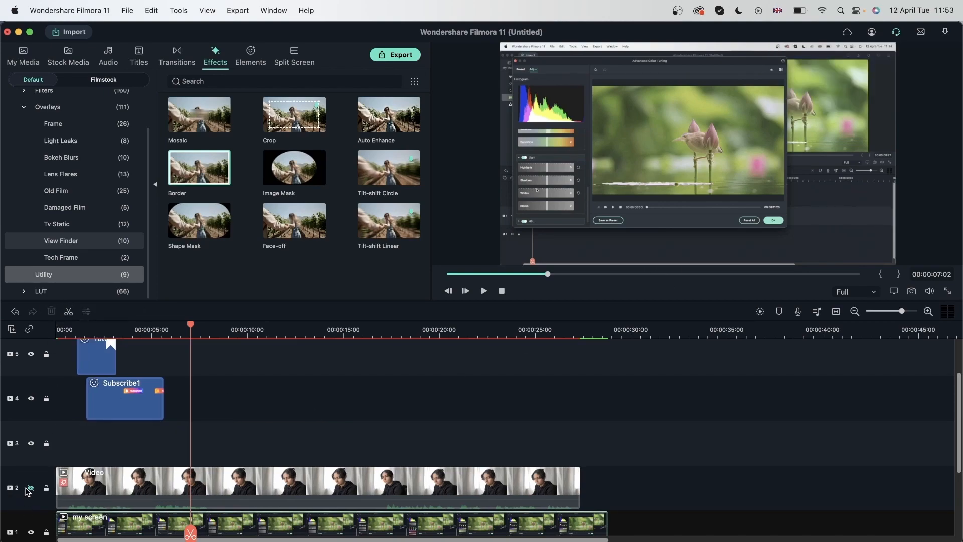
click(32, 488)
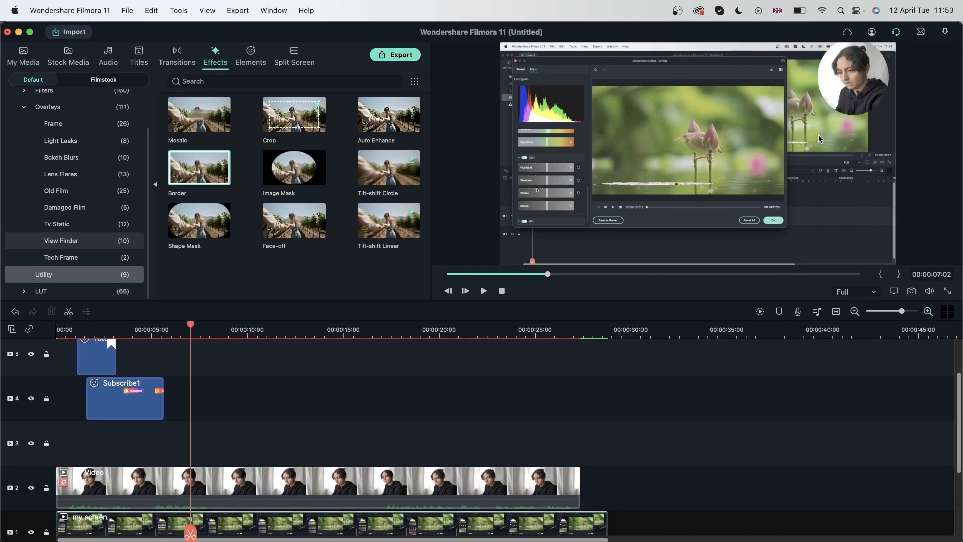
- Apply the Border effect to the Video clip on track 2 and set its PipBorder size to 3.40
drag(203, 167, 210, 489)
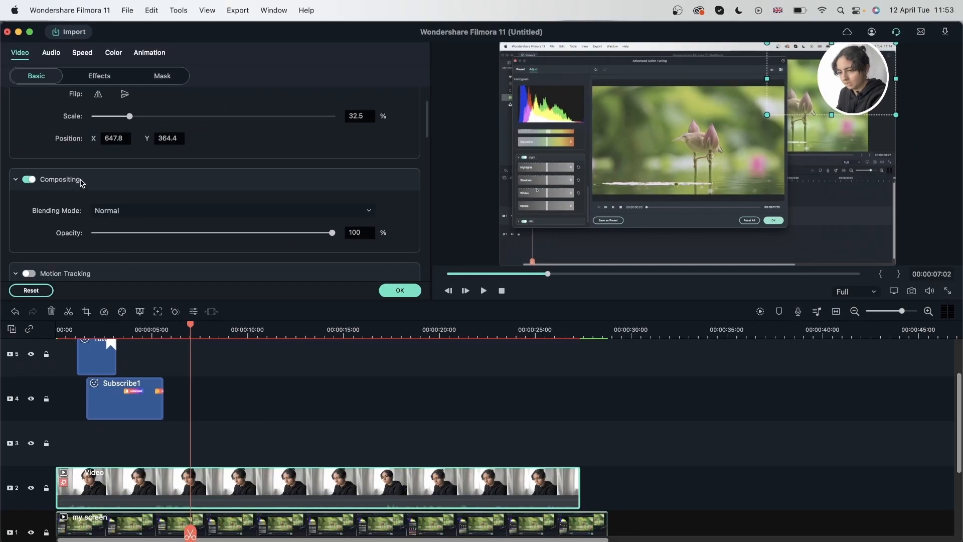
click(96, 78)
scroll(41, 203, down, 5)
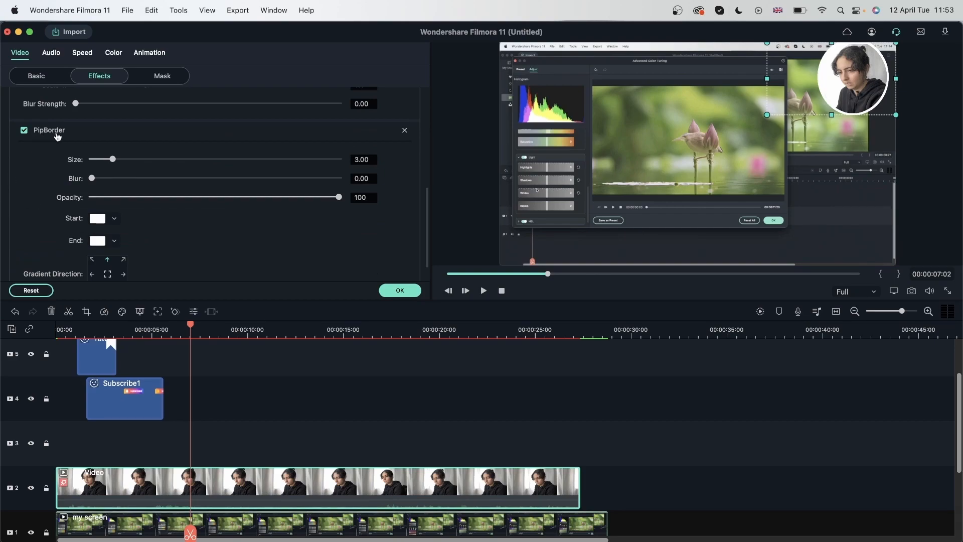
drag(114, 160, 60, 182)
scroll(122, 232, down, 2)
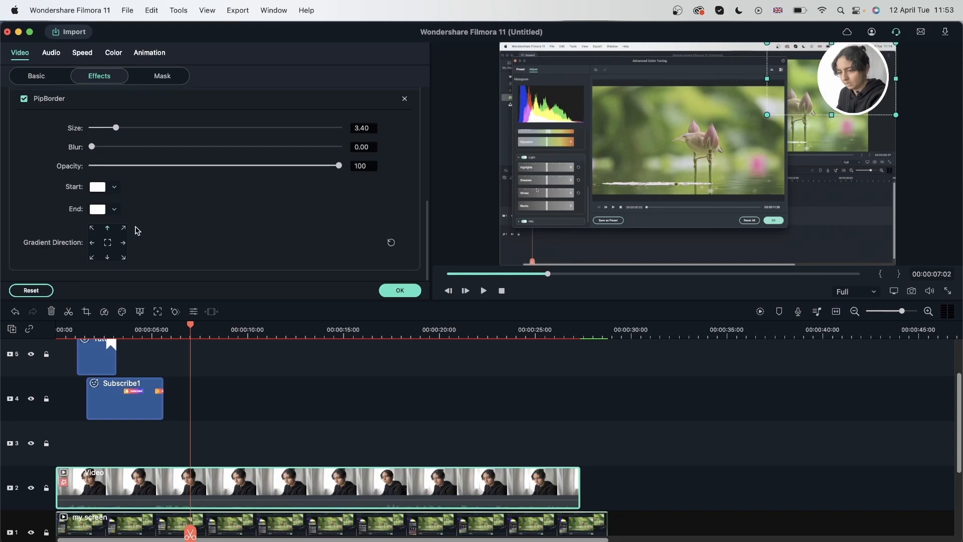
- Recolour the camera clip's PipBorder, trying red as the Start colour and adjusting it to purple and blue tones
click(98, 187)
drag(203, 301, 246, 315)
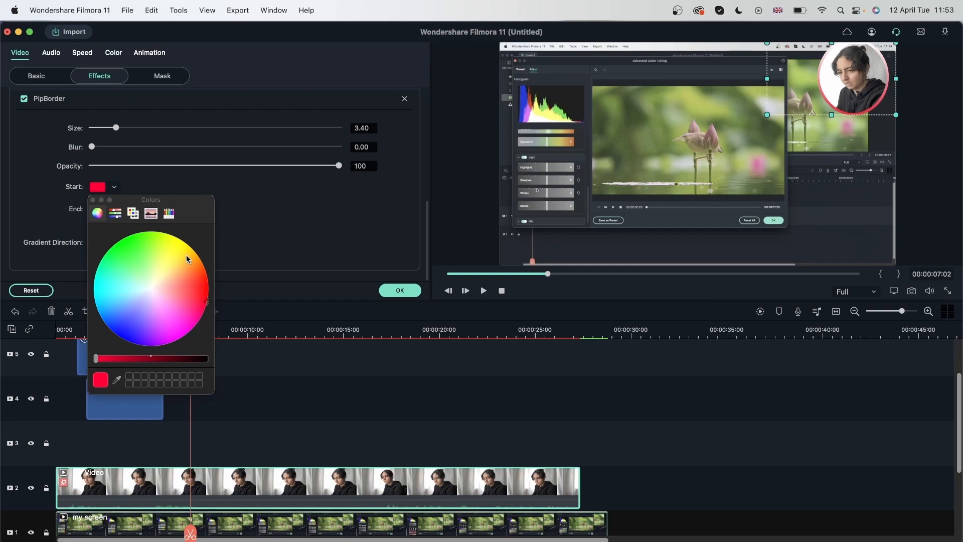
drag(185, 254, 125, 240)
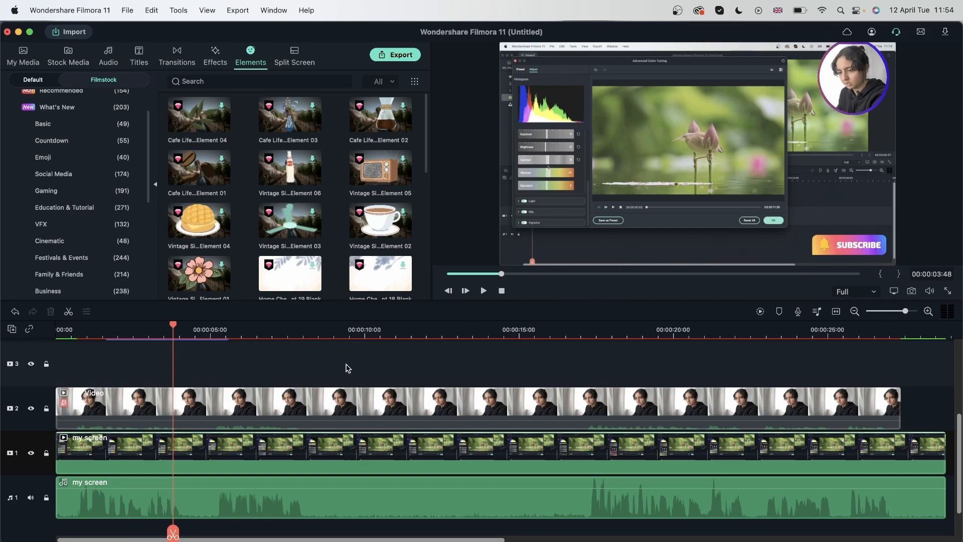
- Select the clips on all tracks and move them together about three seconds later on the timeline
scroll(345, 409, up, 2)
scroll(345, 409, down, 4)
drag(553, 499, 92, 354)
drag(115, 423, 207, 423)
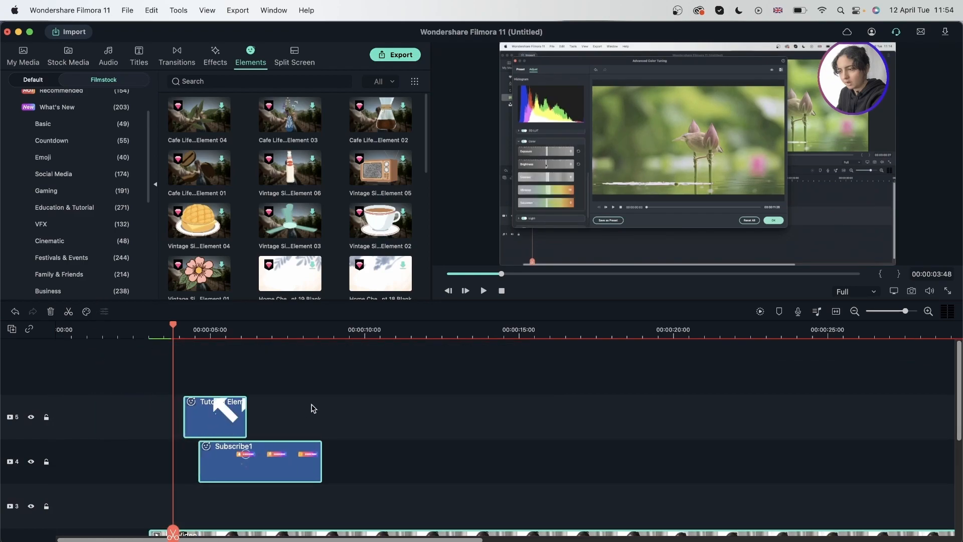
- Add the Education & Tutorial title Cute Space Pack Opener 02 to track 3 and shorten it to end at 00:00:03:48
scroll(311, 408, down, 5)
click(140, 63)
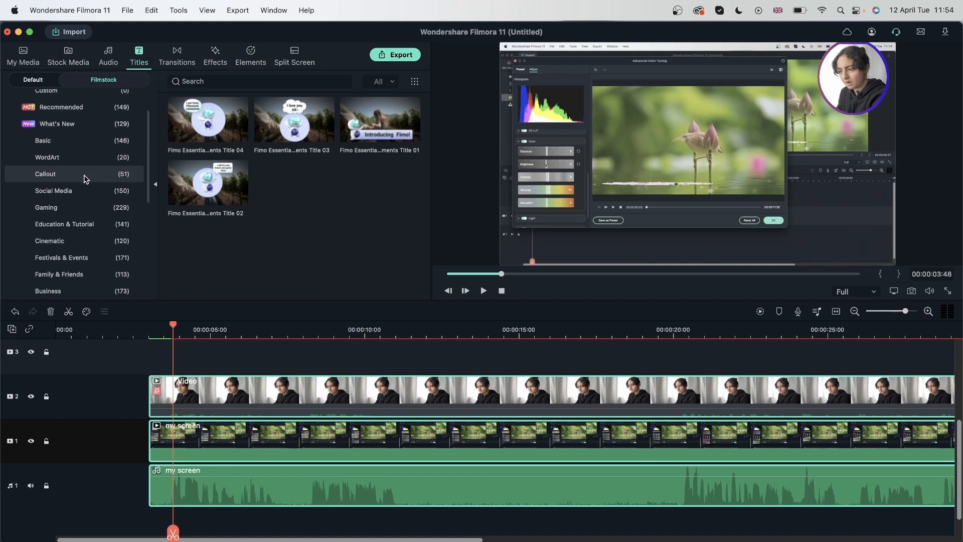
click(60, 226)
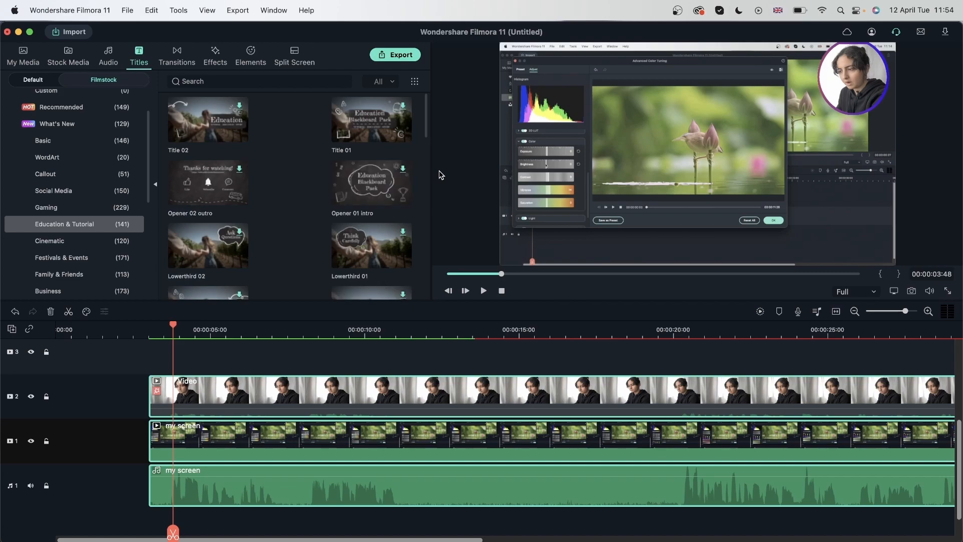
scroll(268, 201, down, 3)
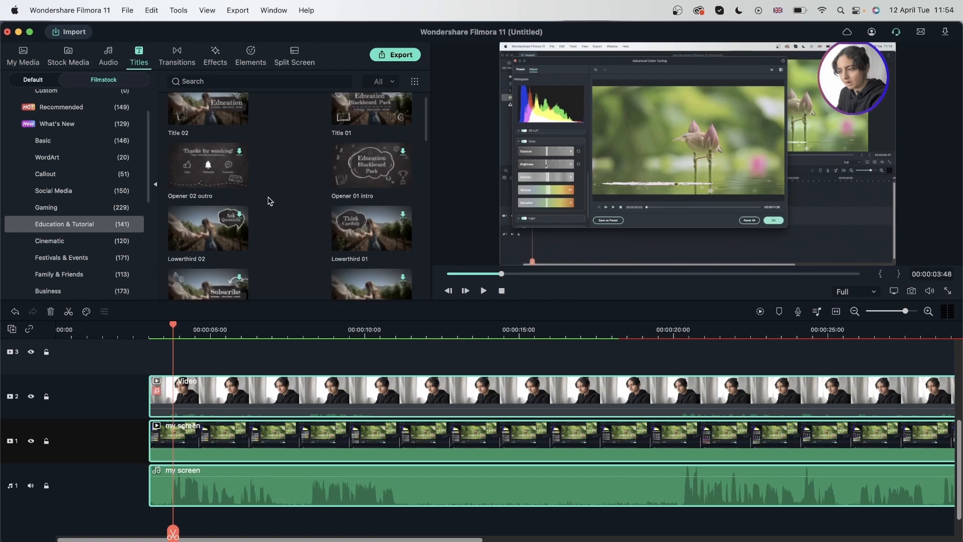
scroll(269, 203, down, 4)
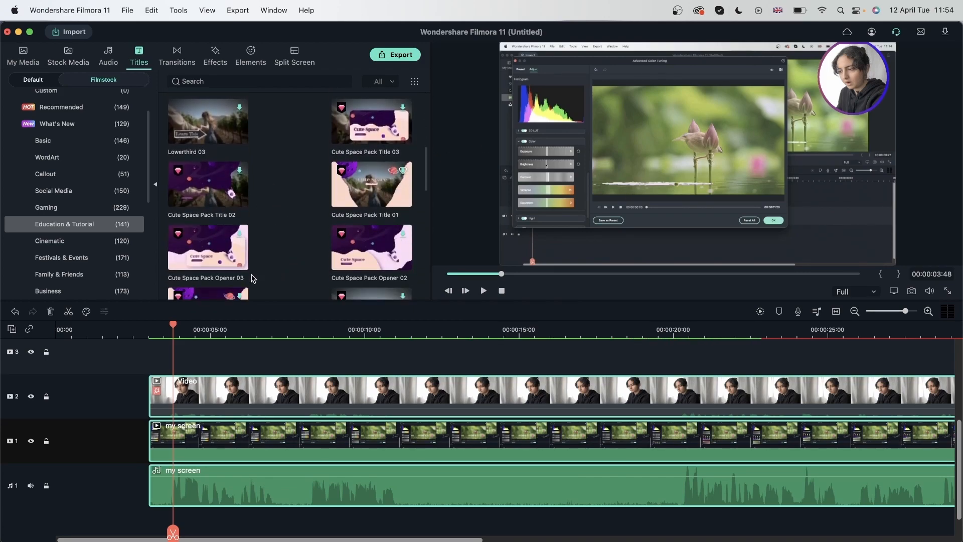
click(394, 250)
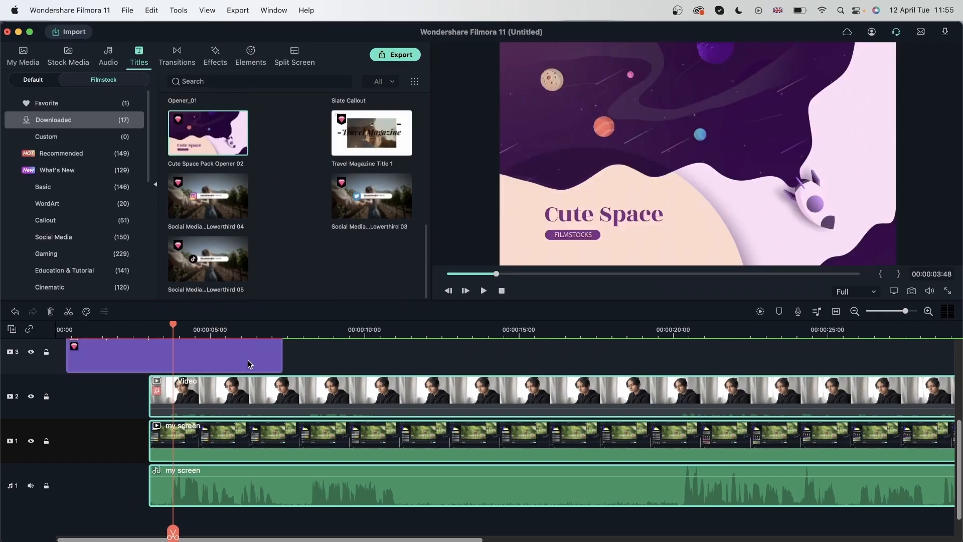
drag(282, 355, 174, 377)
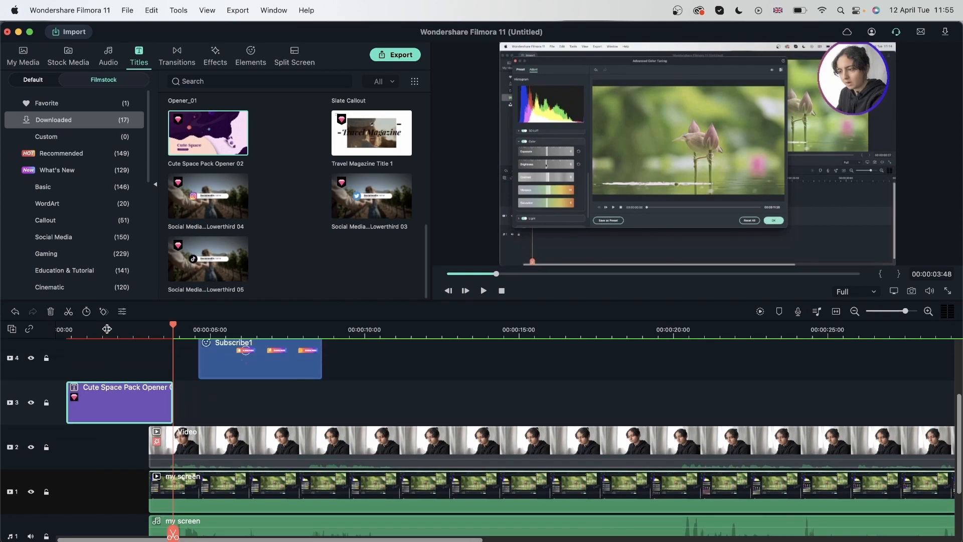
- Delete the empty gap before the opener title on track 3 so it starts at the beginning of the timeline
drag(172, 346, 53, 346)
click(60, 404)
key(Delete)
- Replace the opener title's "Cute Space" headline with "Color grading"
double_click(104, 398)
double_click(255, 146)
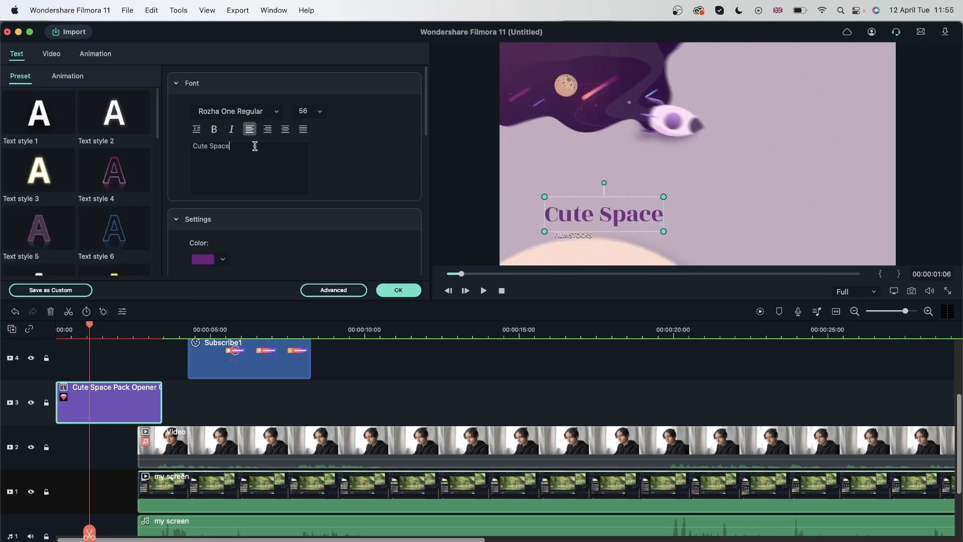
triple_click(255, 146)
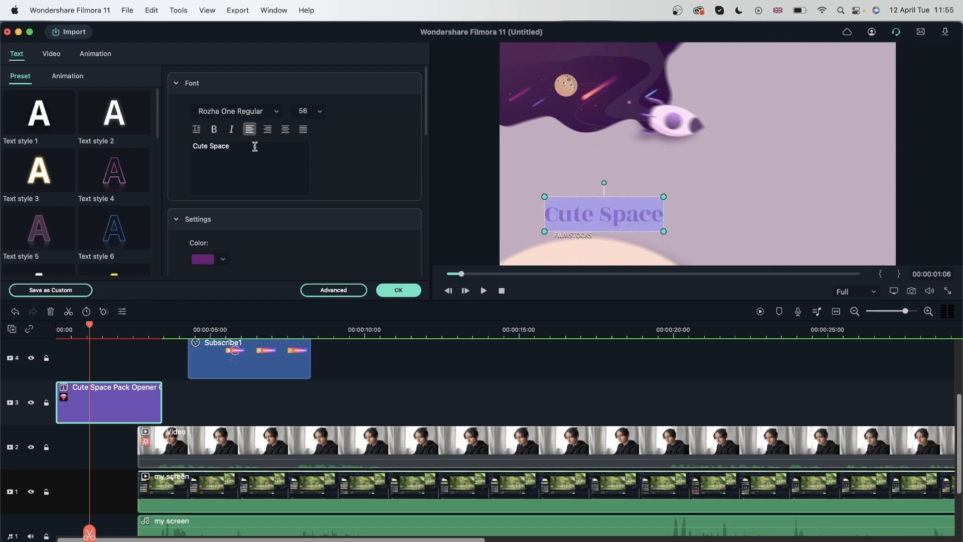
key(BackSpace)
text(Color grading)
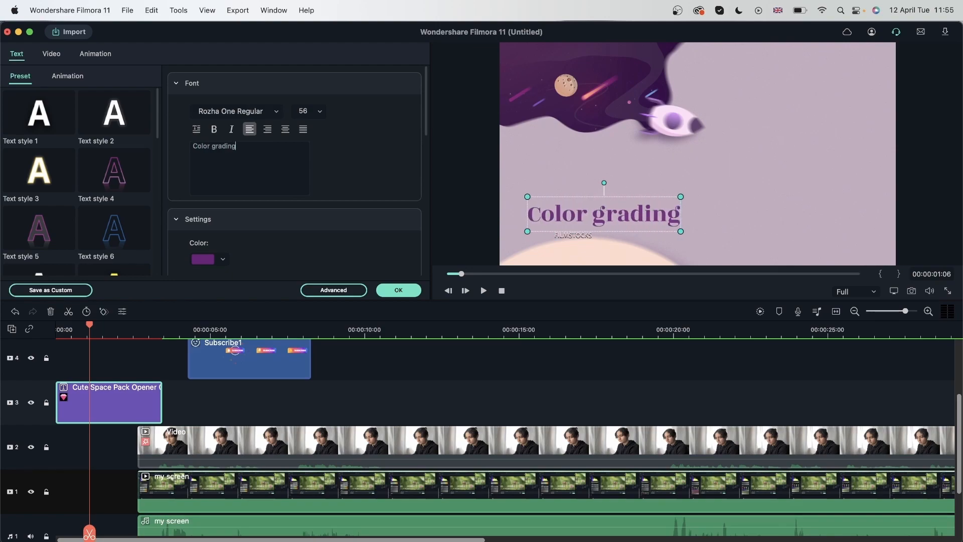
- Replace the opener's "FILMSTOCKS" subtitle with "tutorial" and confirm the text changes
click(577, 236)
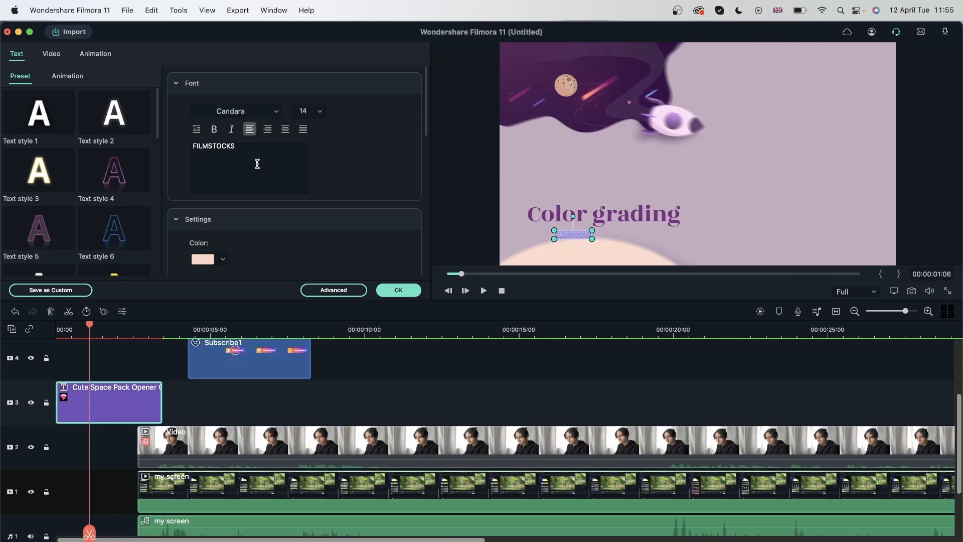
text(tu)
text(torial)
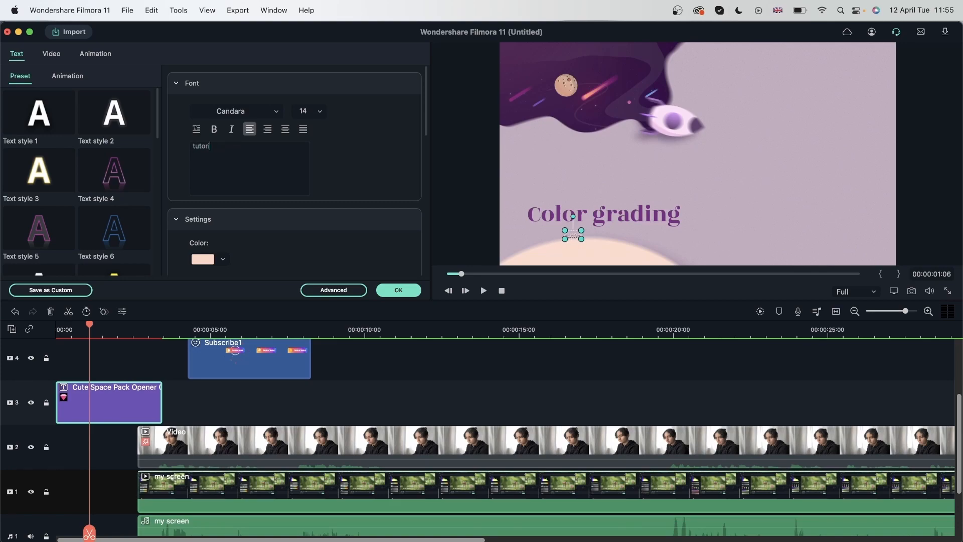
click(398, 291)
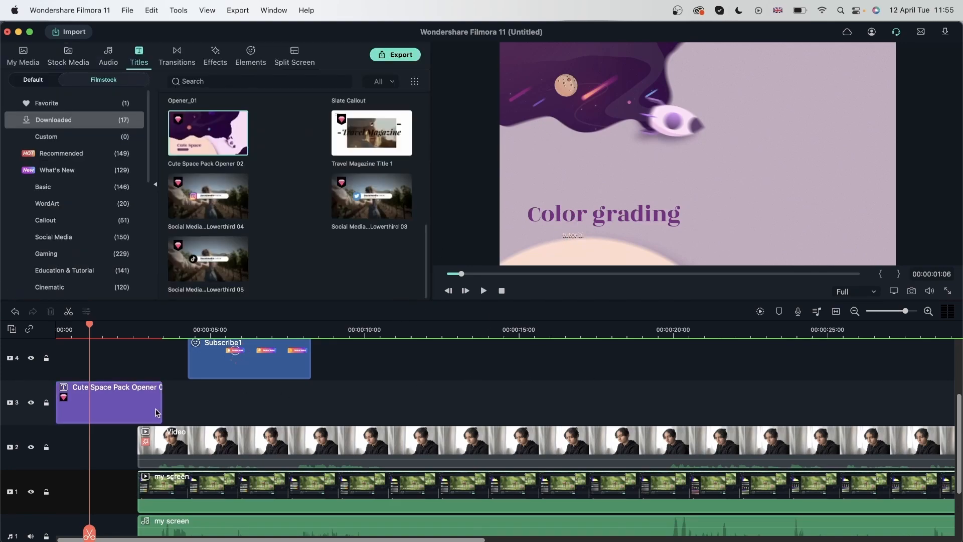
- Add the default Basic transition Dissolve to the end of the opener title on track 3
click(170, 63)
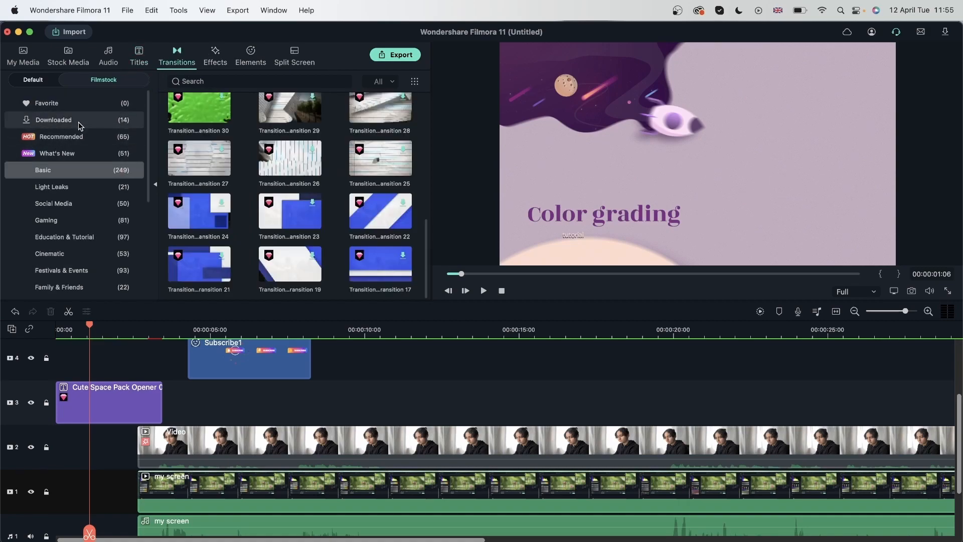
click(43, 82)
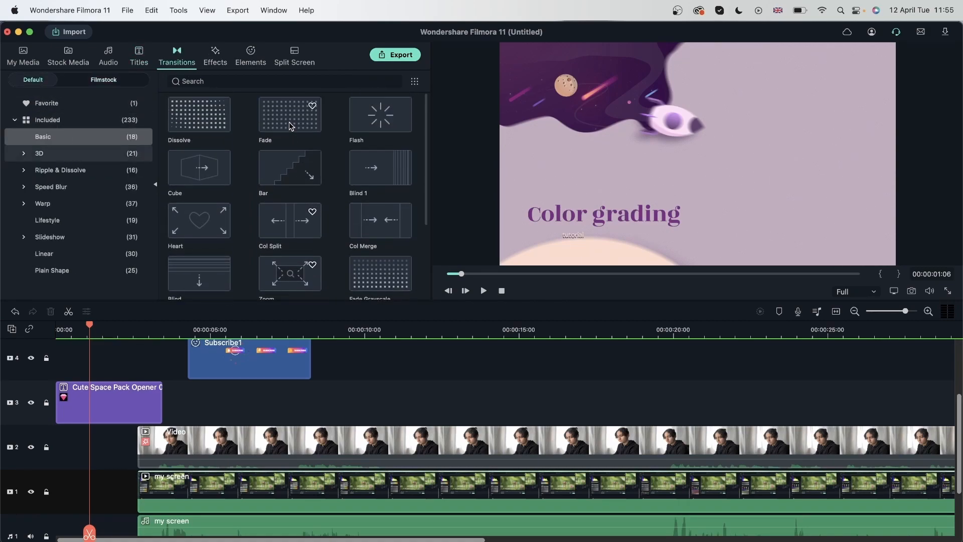
drag(202, 111, 146, 405)
drag(71, 401, 145, 403)
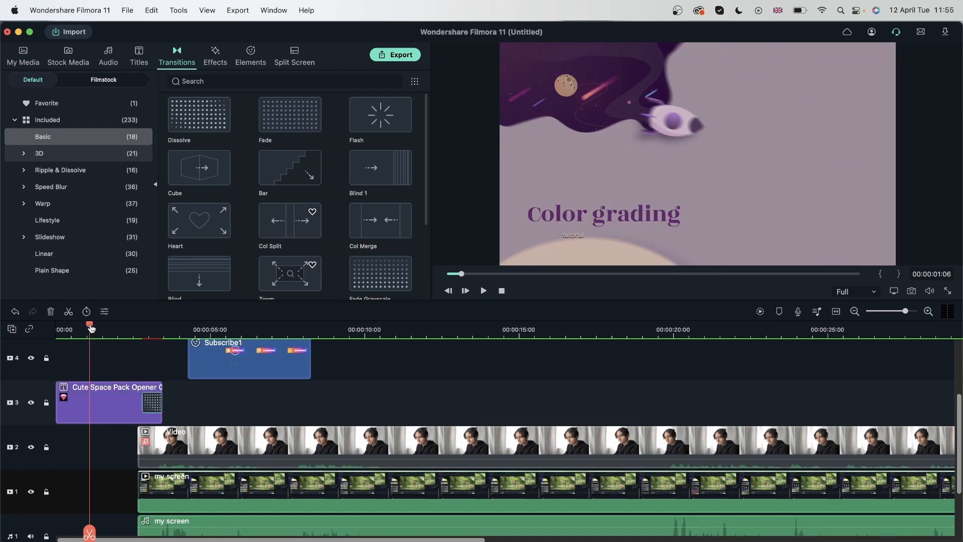
- Play the sequence from the start of the timeline to review the opener title and its transition
drag(90, 325, 10, 345)
key(space)
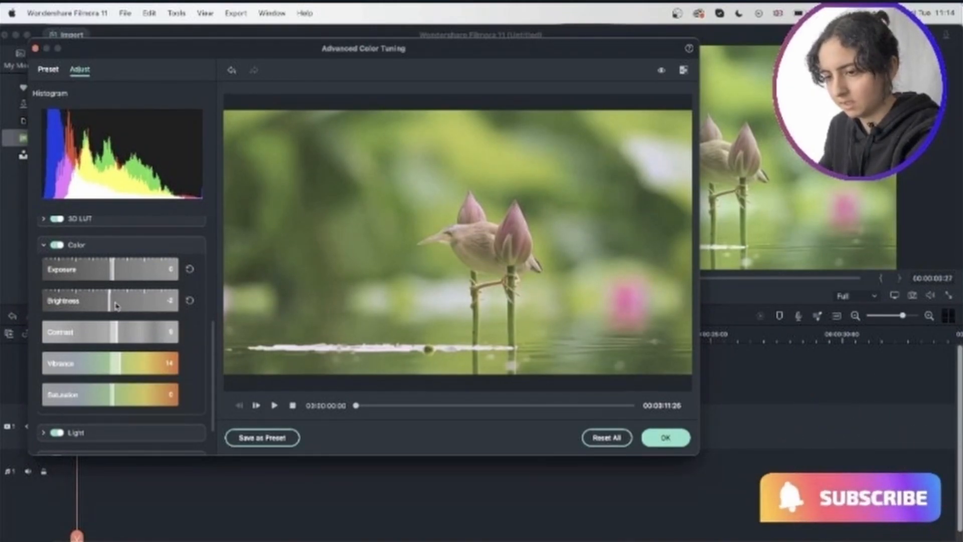
scroll(108, 316, down, 2)
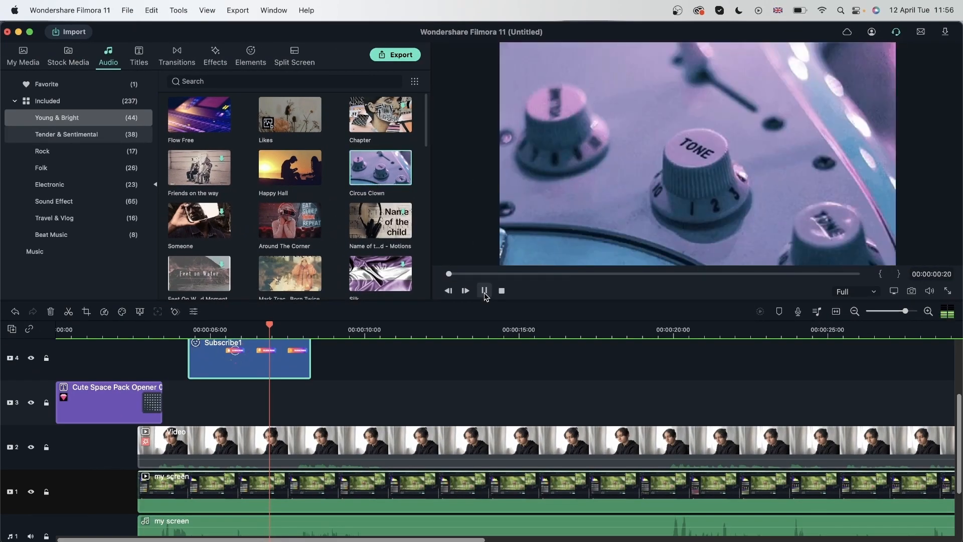
- Add the Young & Bright track Circus Clown to a new audio track at the beginning of the timeline
click(484, 291)
scroll(323, 416, down, 5)
drag(362, 205, 162, 342)
scroll(151, 404, up, 3)
- Split the Circus Clown music at 00:00:03:25 and delete the part after the cut
click(162, 519)
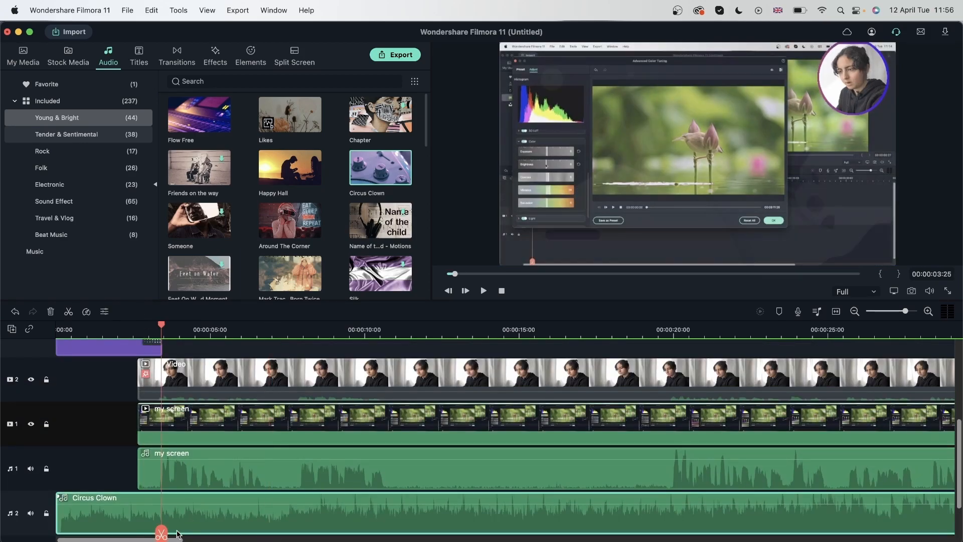
click(161, 532)
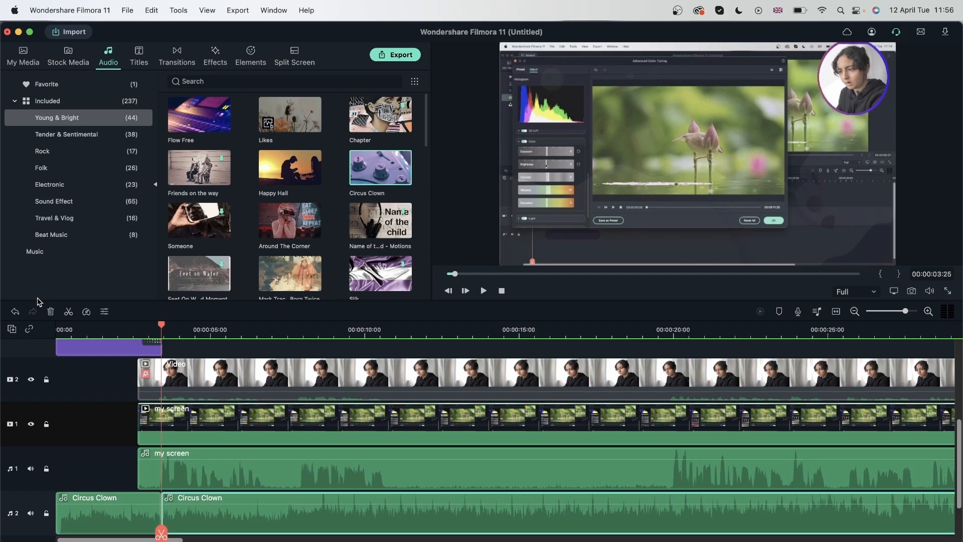
click(51, 311)
- Give the Circus Clown music a 1.3 s fade-out and the my screen audio a 0.8 s fade-in
double_click(117, 499)
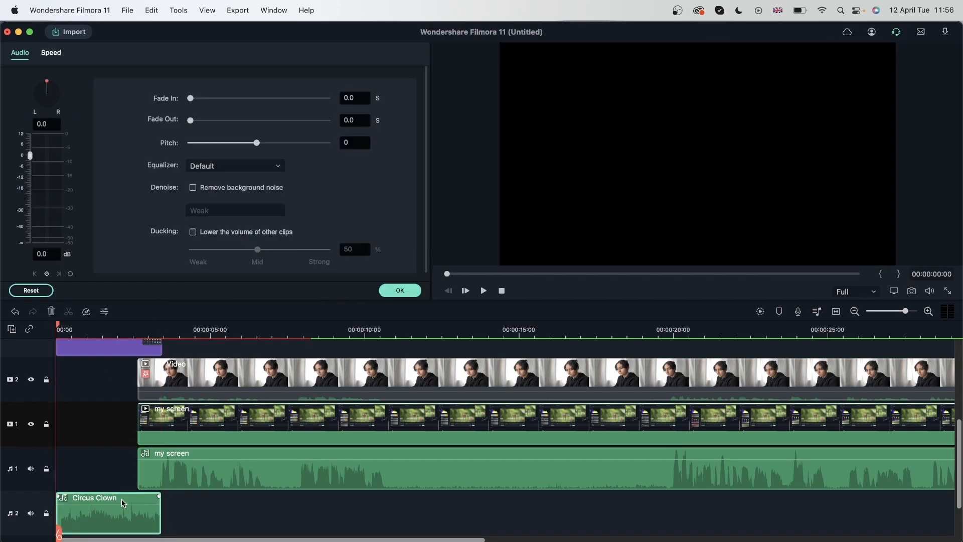
drag(191, 123, 245, 129)
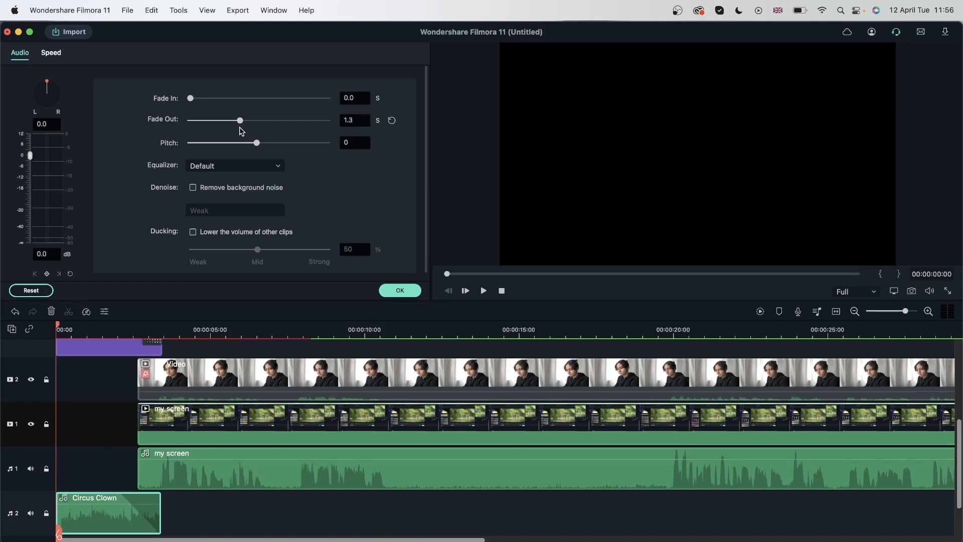
click(300, 479)
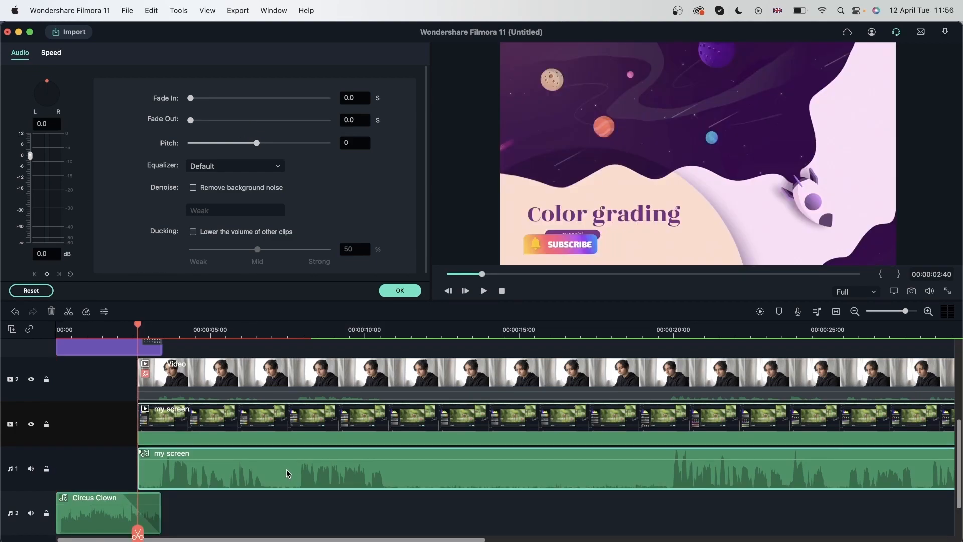
drag(191, 99, 209, 105)
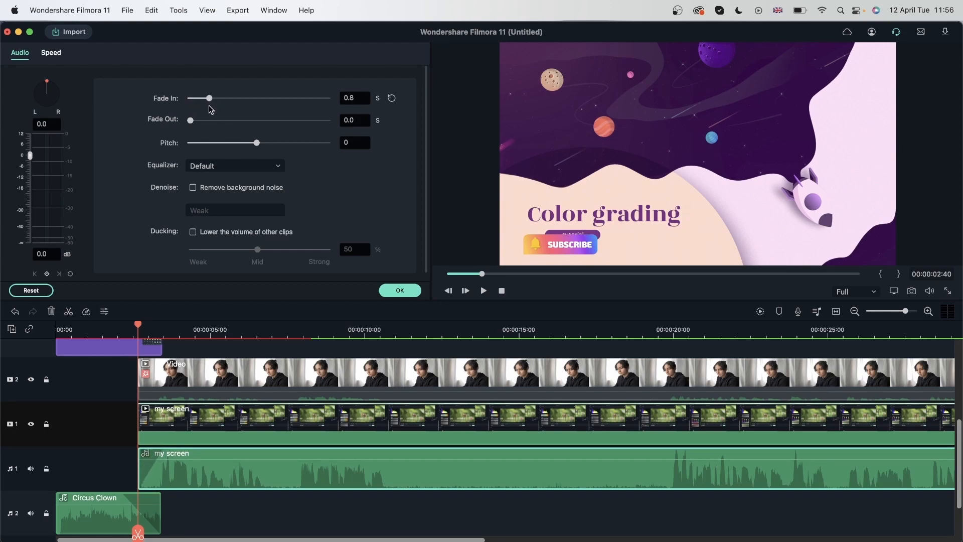
click(400, 294)
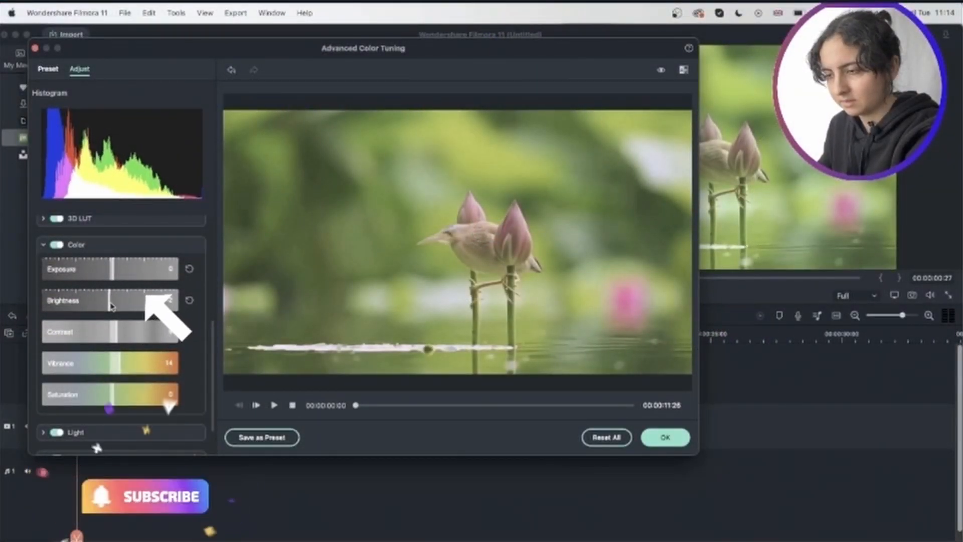
- Extend the Circus Clown music on audio track 2 to the end of the my screen clip
scroll(113, 308, down, 3)
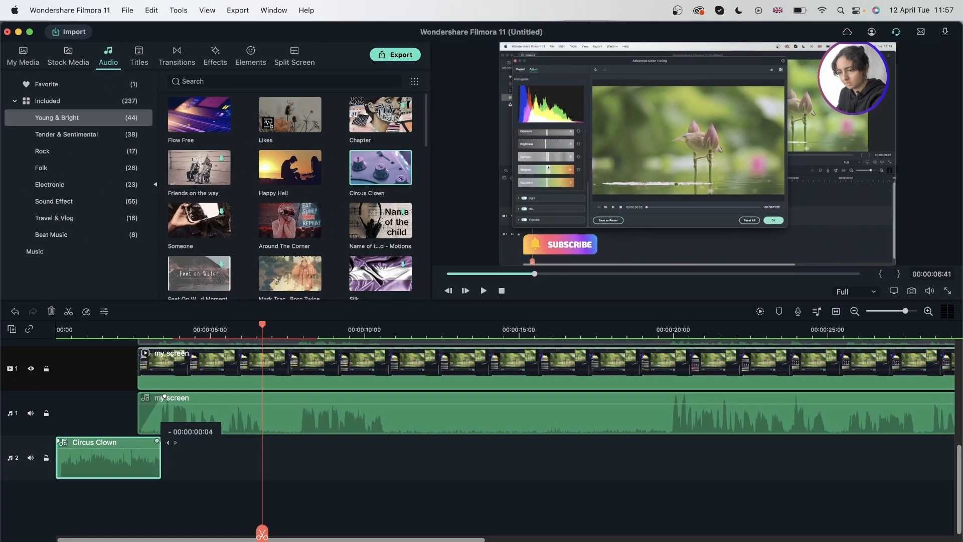
click(855, 311)
drag(105, 459, 519, 464)
click(414, 484)
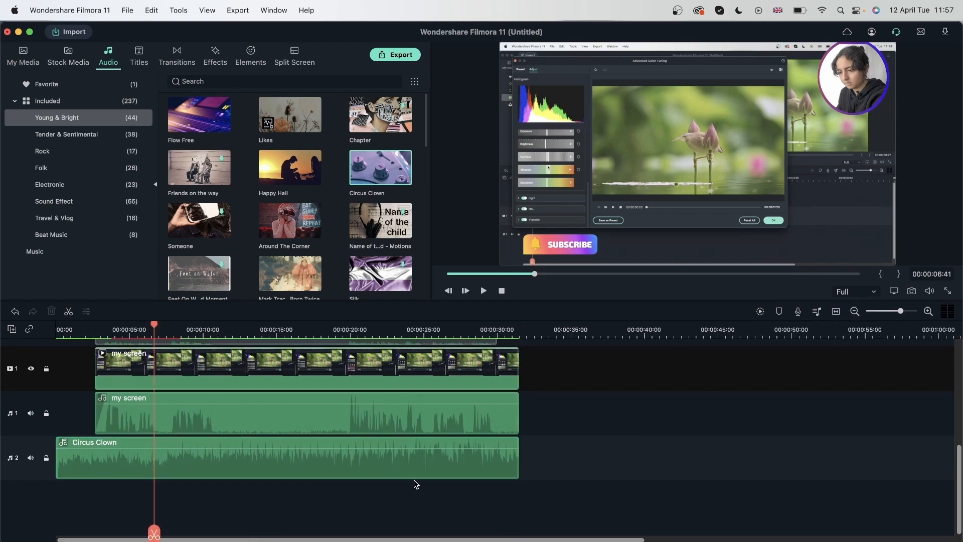
- Turn on ducking at 50% for the my screen audio clip, play back the mix and confirm the setting
click(367, 416)
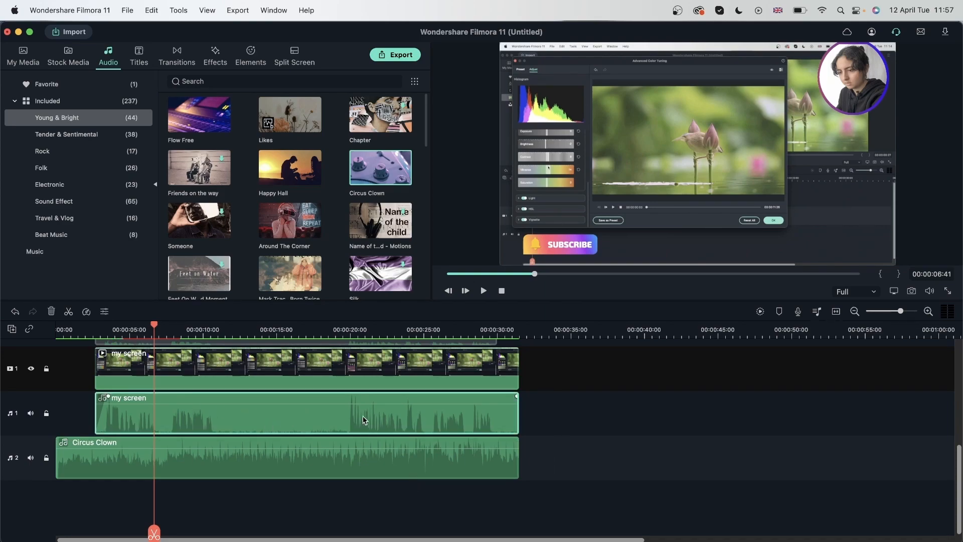
click(533, 469)
drag(585, 482, 403, 415)
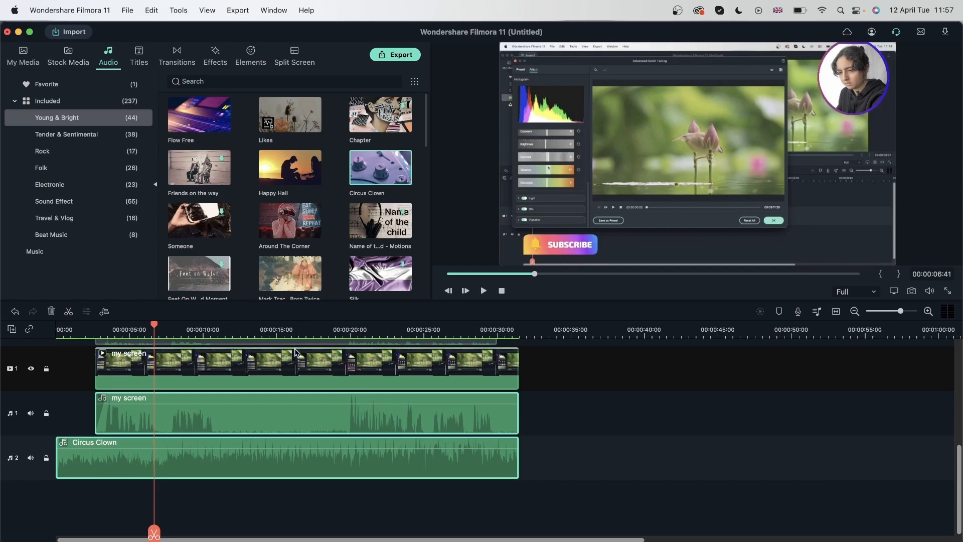
double_click(312, 404)
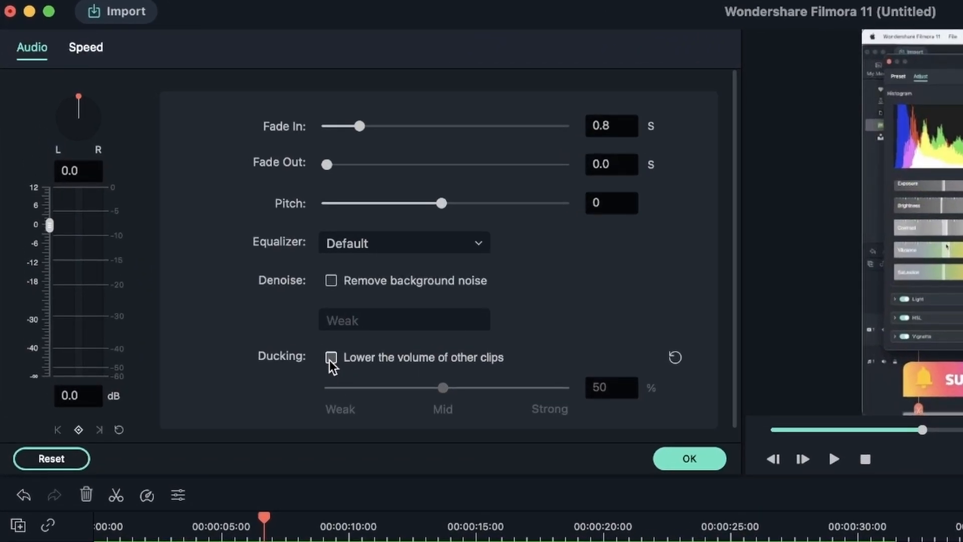
click(331, 357)
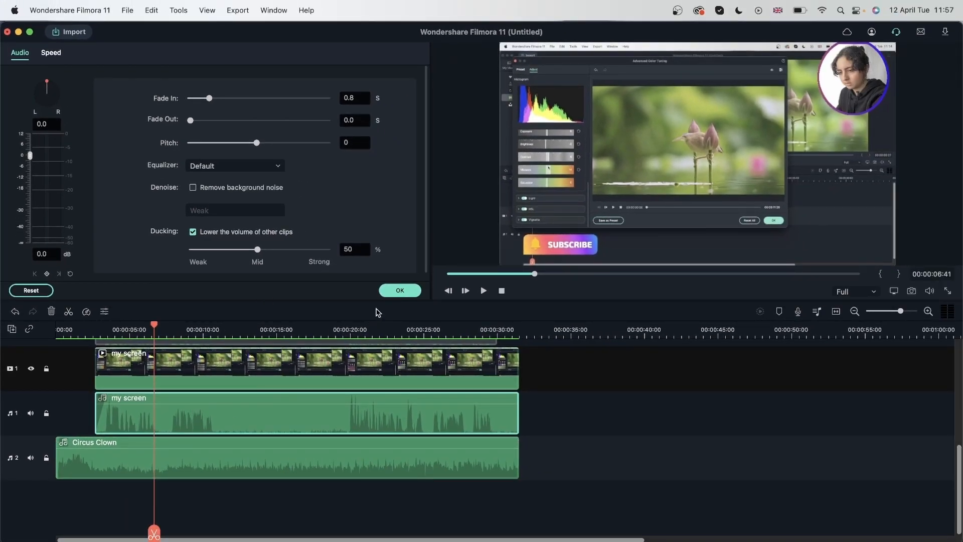
key(space)
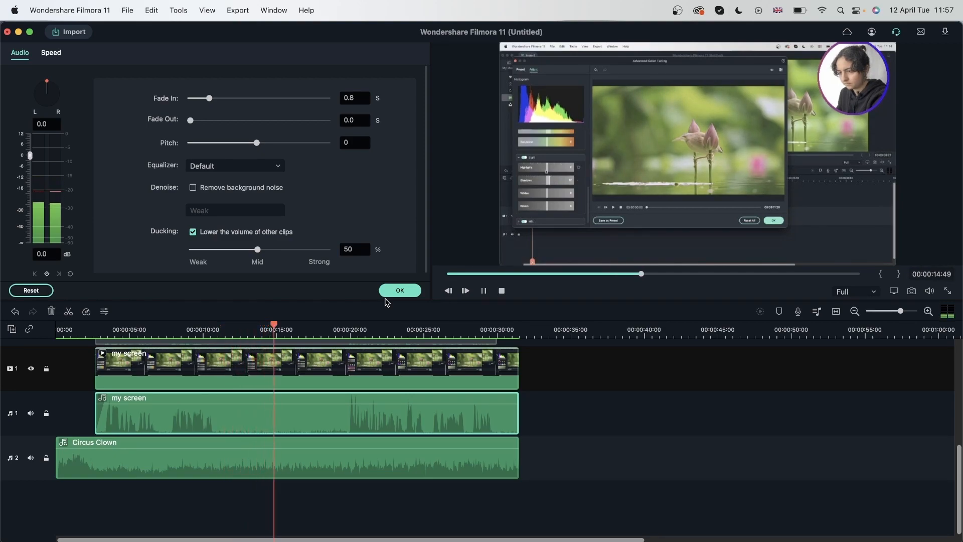
key(space)
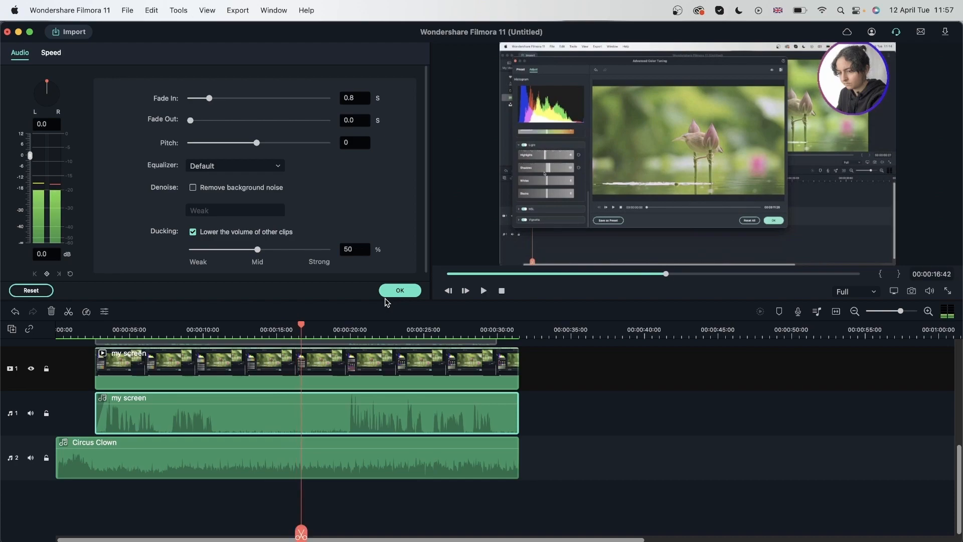
click(394, 293)
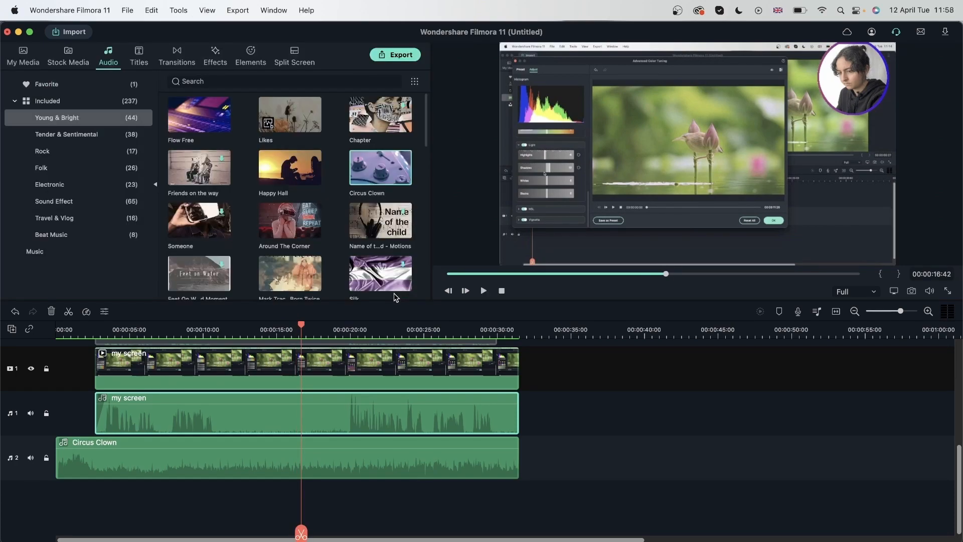
- Give the Circus Clown music a 1.6 s fade-out
scroll(232, 458, up, 1)
double_click(251, 467)
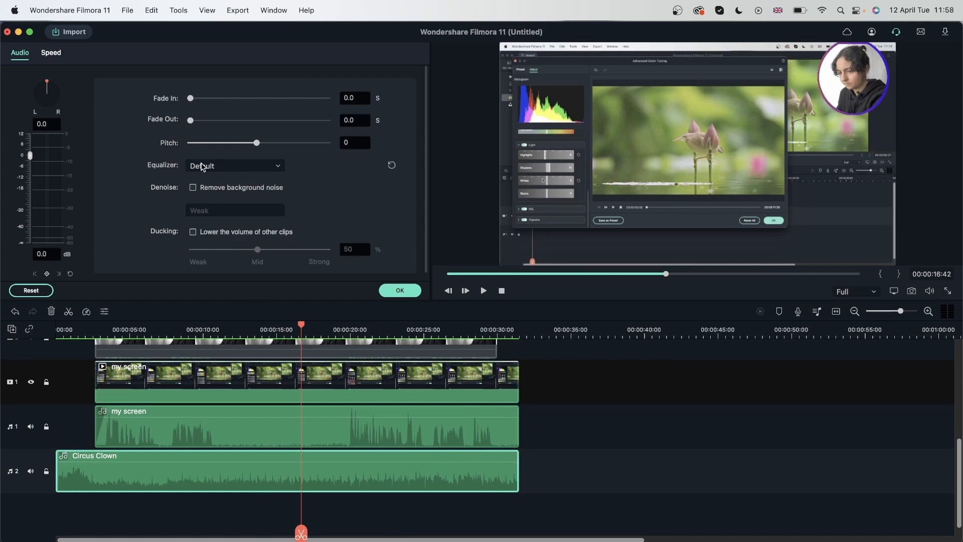
drag(190, 121, 230, 129)
scroll(385, 410, right, 1)
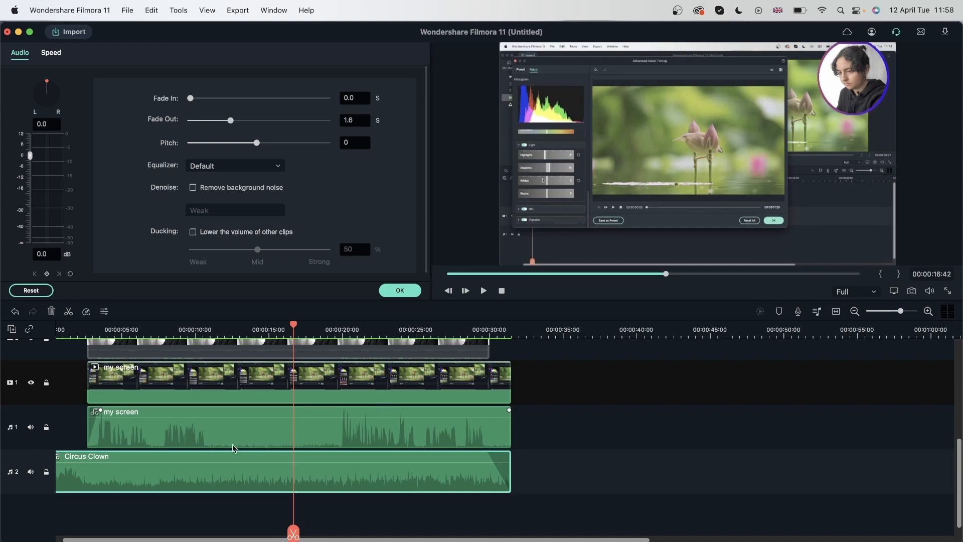
scroll(232, 448, left, 1)
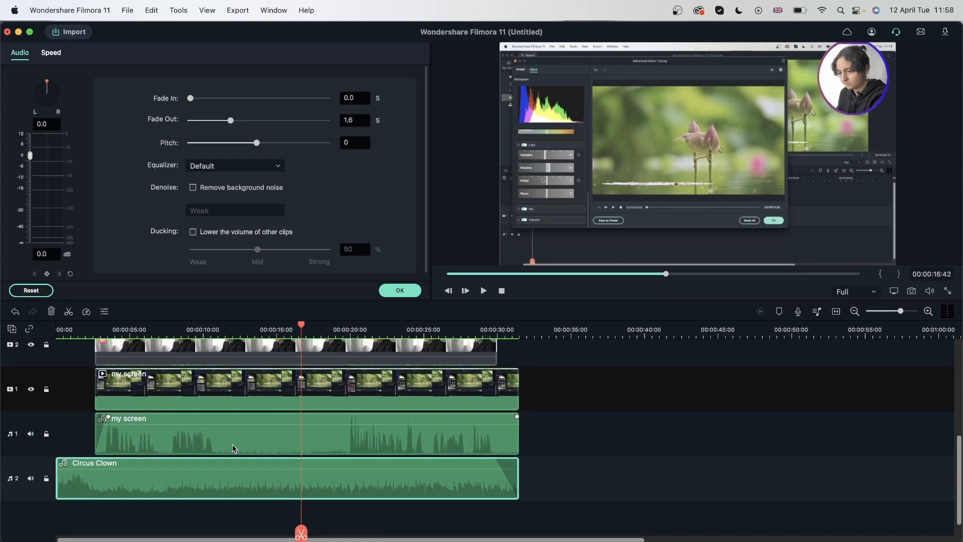
- Mute the Circus Clown track and play the my screen audio from about 00:00:06
click(149, 329)
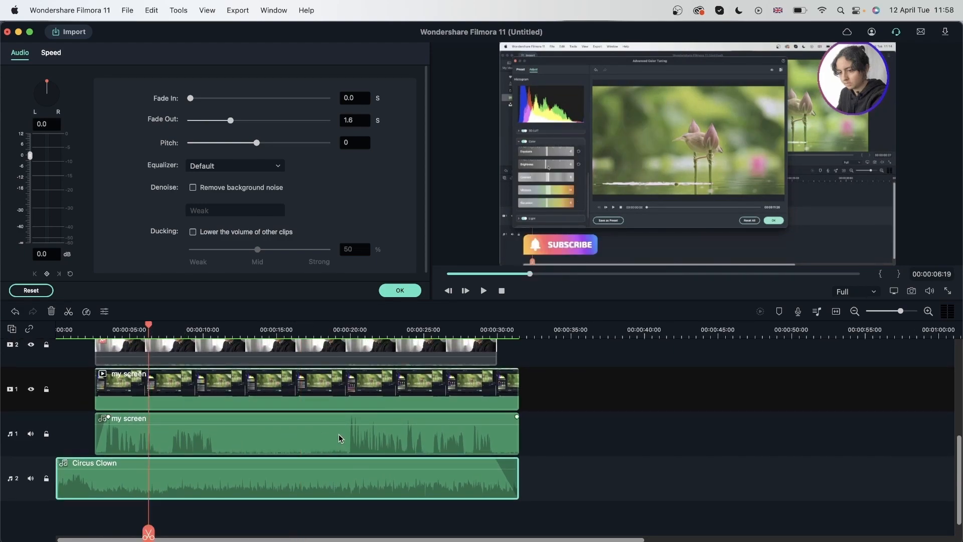
click(31, 478)
key(space)
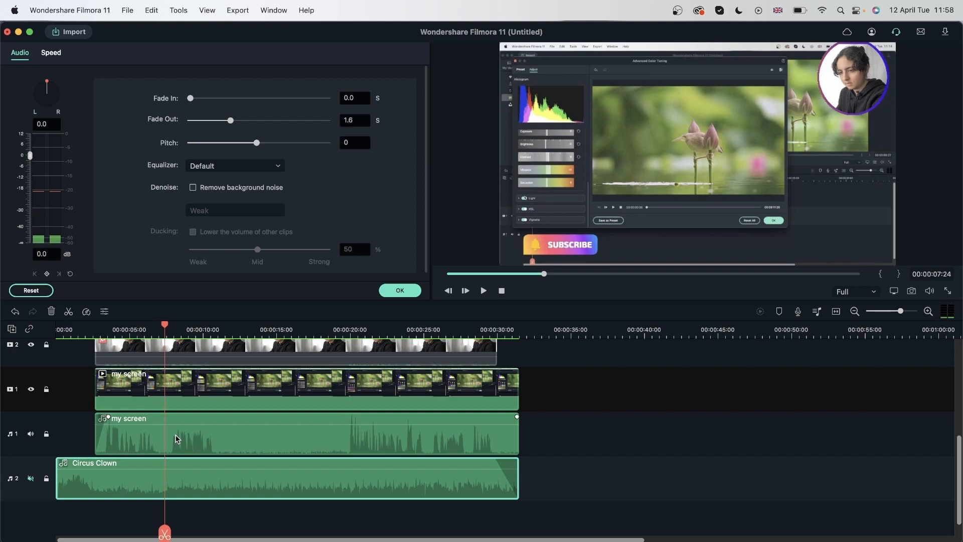
- Place a copy of the my screen audio clip after the original on audio track 1, starting at about 00:00:36
click(233, 436)
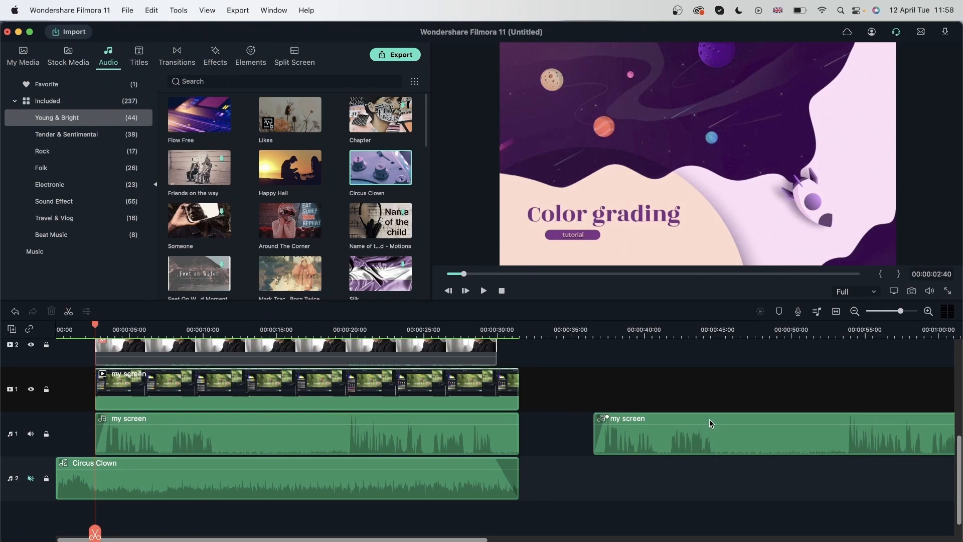
double_click(372, 444)
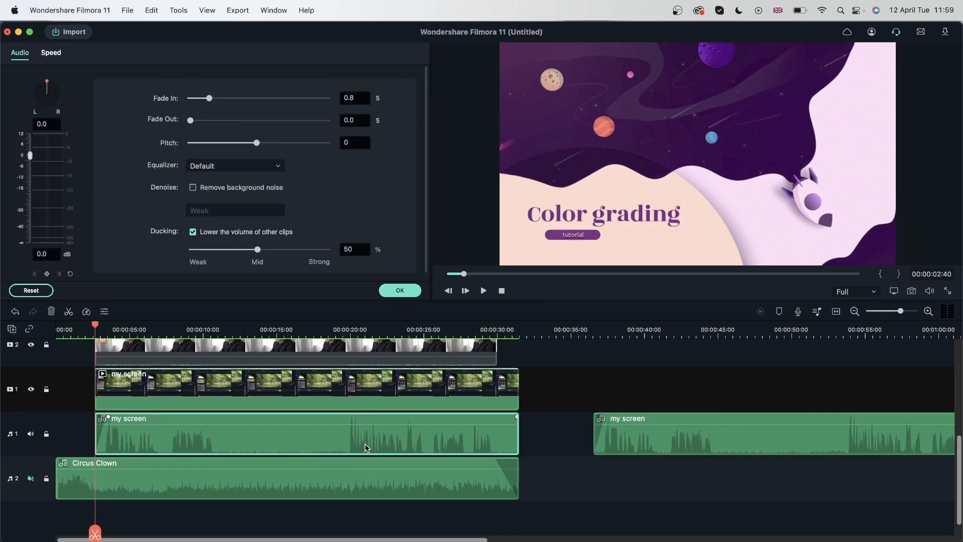
click(813, 367)
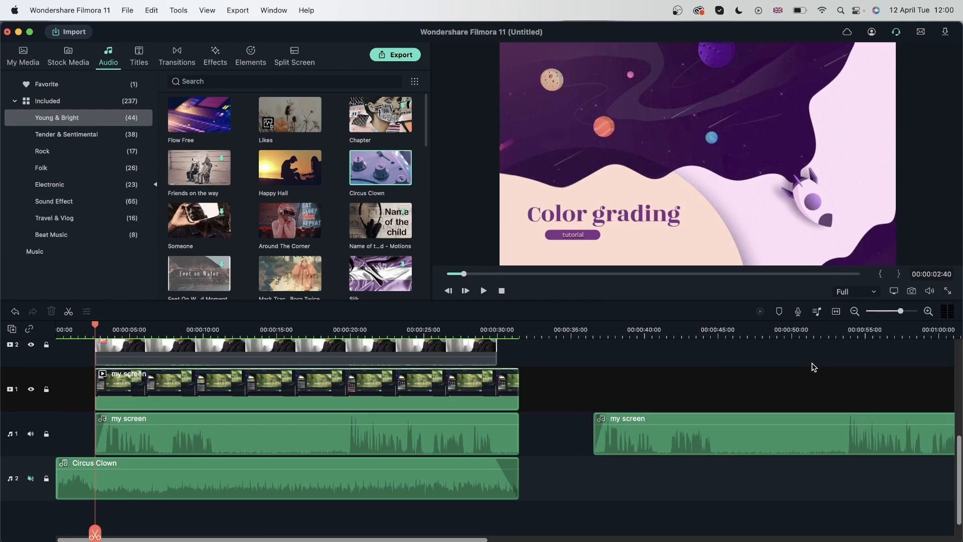
- Enable background noise removal at the Weak level for the original my screen audio clip and check it in playback
double_click(308, 432)
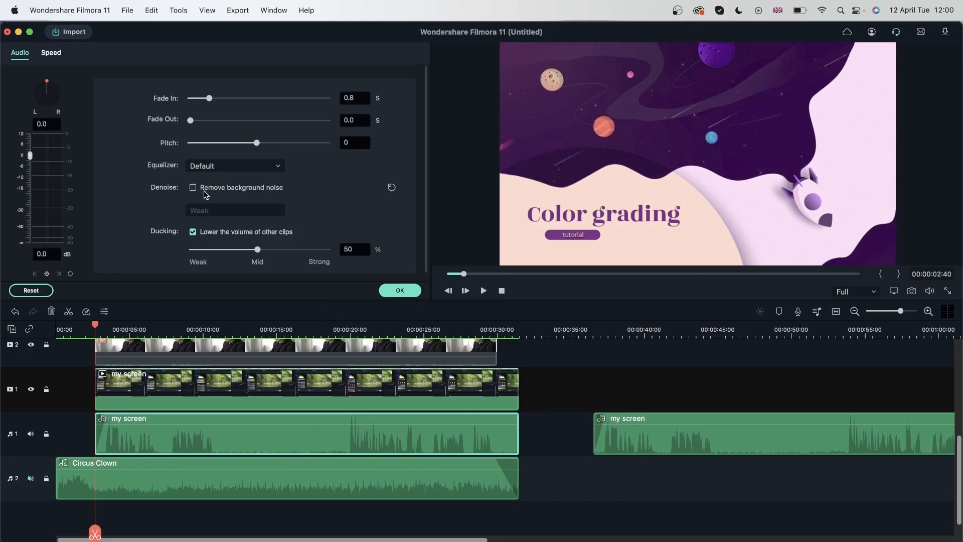
click(193, 188)
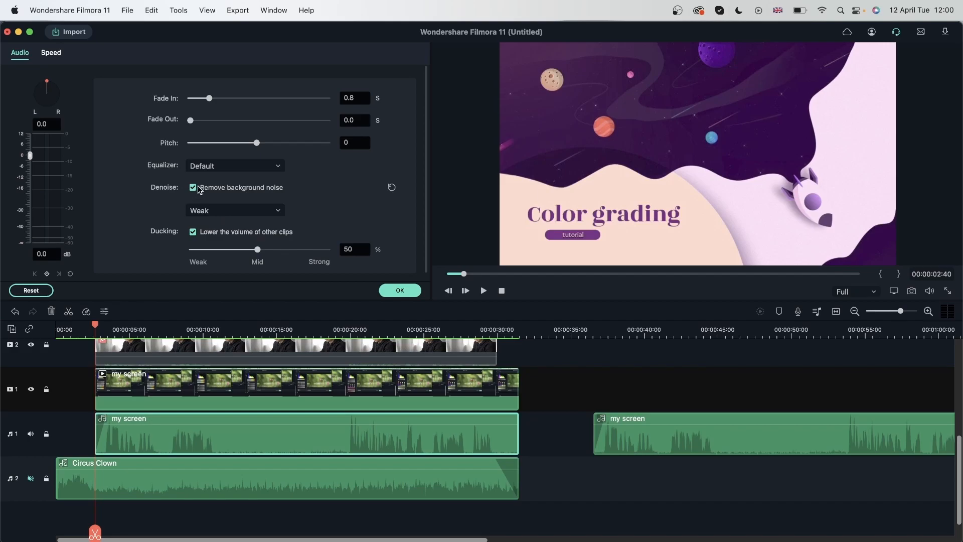
click(393, 292)
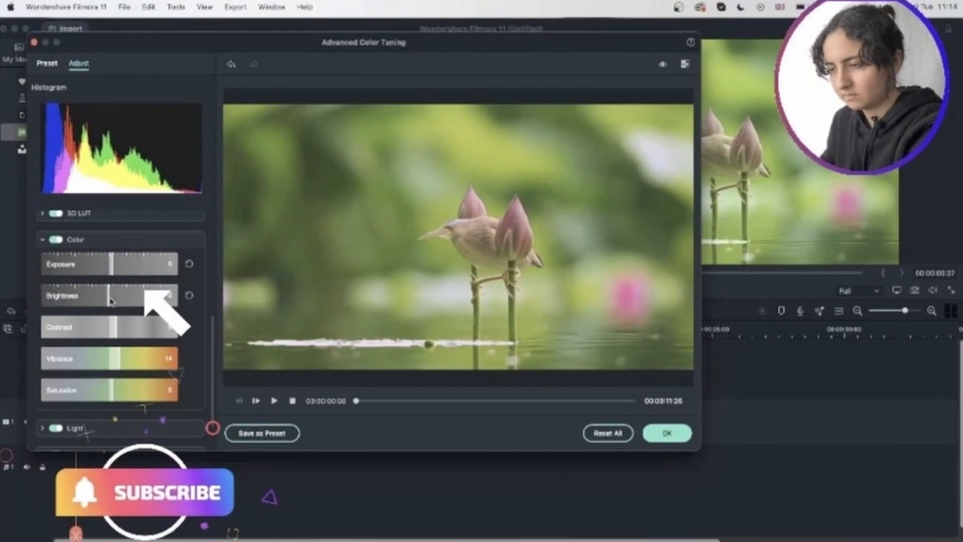
scroll(115, 302, down, 2)
scroll(115, 302, down, 1)
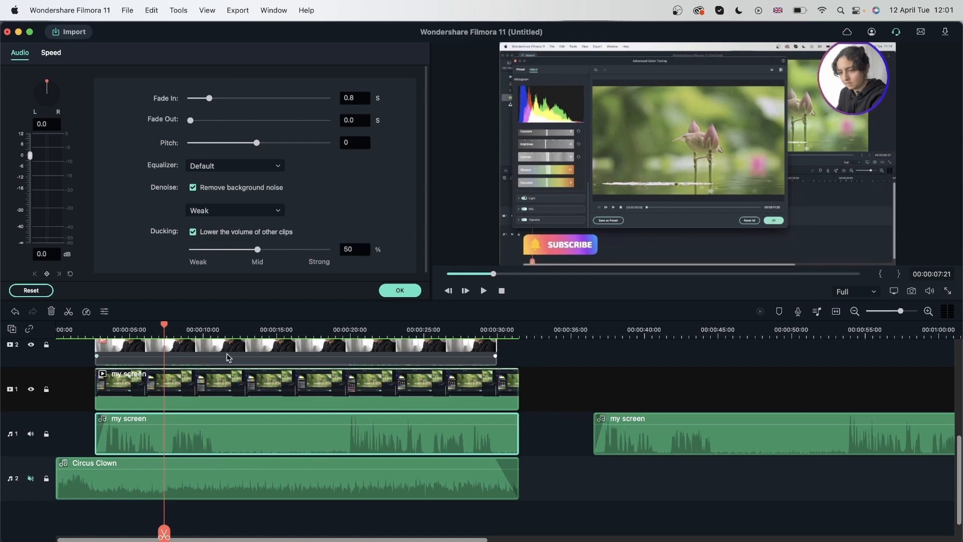
click(404, 292)
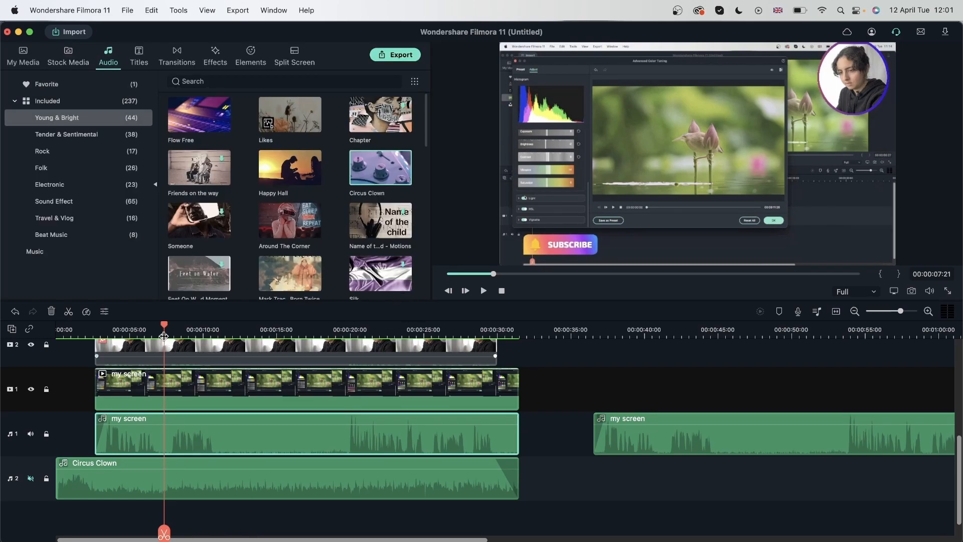
- Split the original my screen audio clip at 00:00:10:59 and again at 00:00:19:46
drag(164, 533, 217, 533)
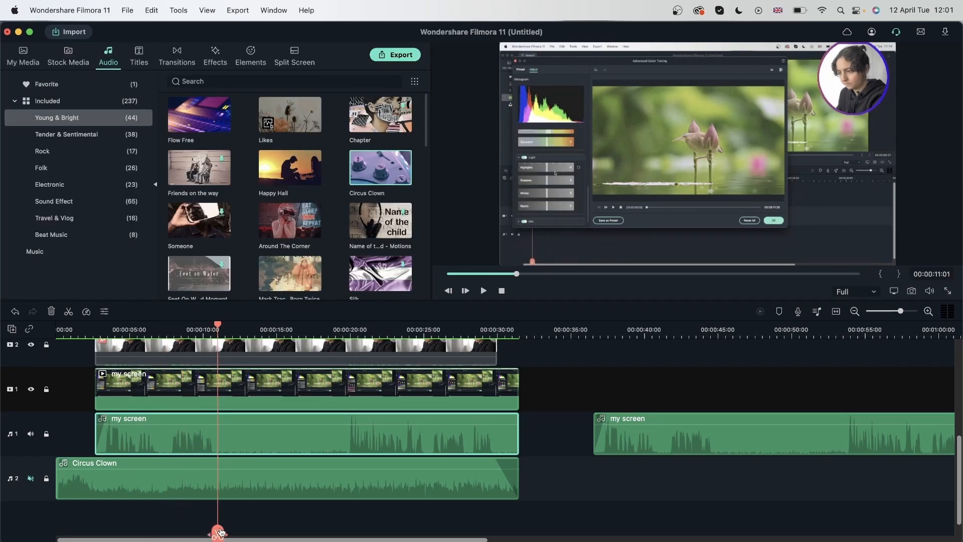
drag(218, 533, 217, 532)
click(216, 532)
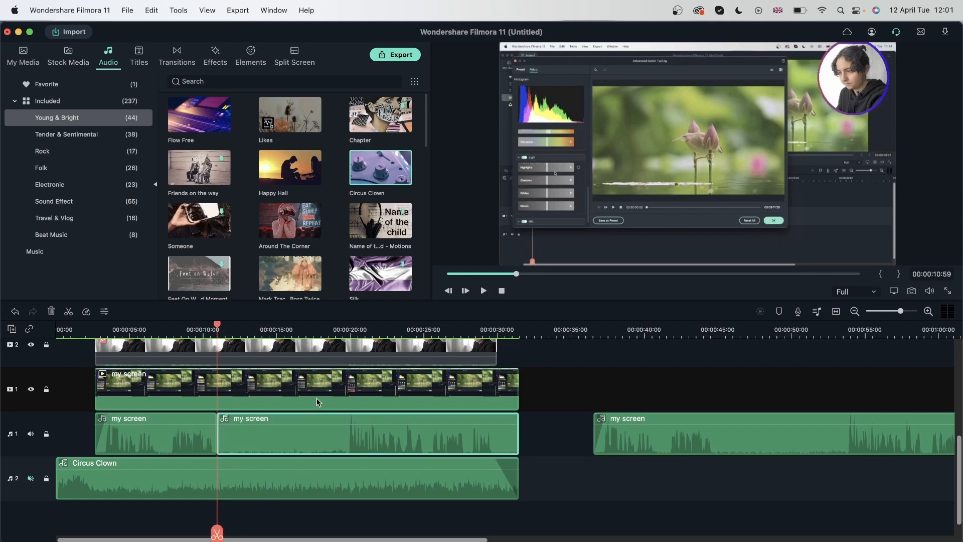
click(349, 330)
click(346, 329)
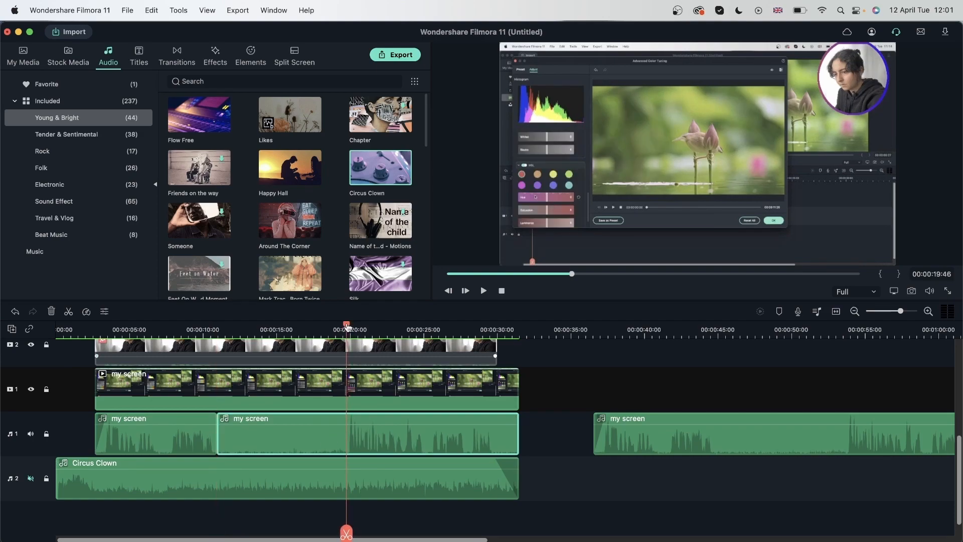
click(346, 532)
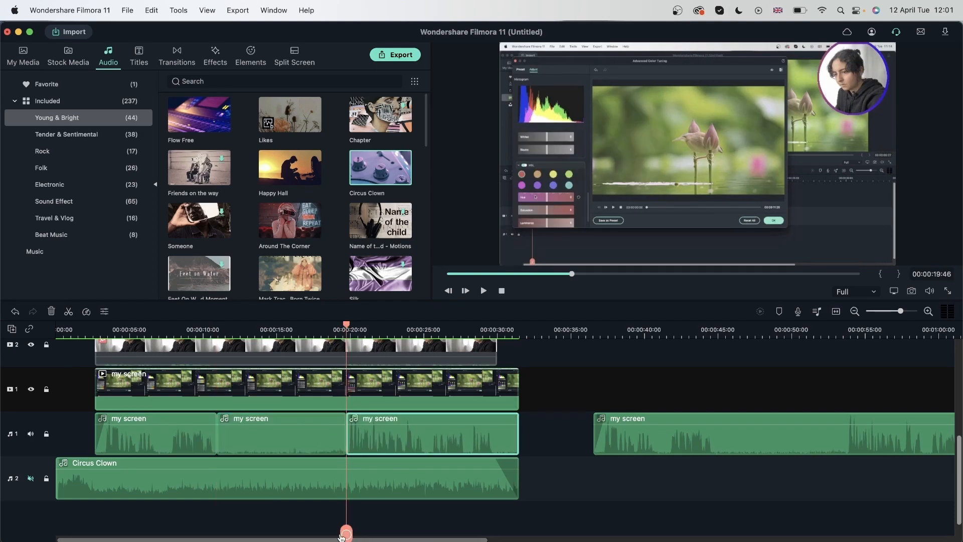
- Turn off Auto Ripple and delete the middle my screen audio segment between 00:00:10:59 and 00:00:19:46
click(51, 311)
key(super+z)
click(311, 440)
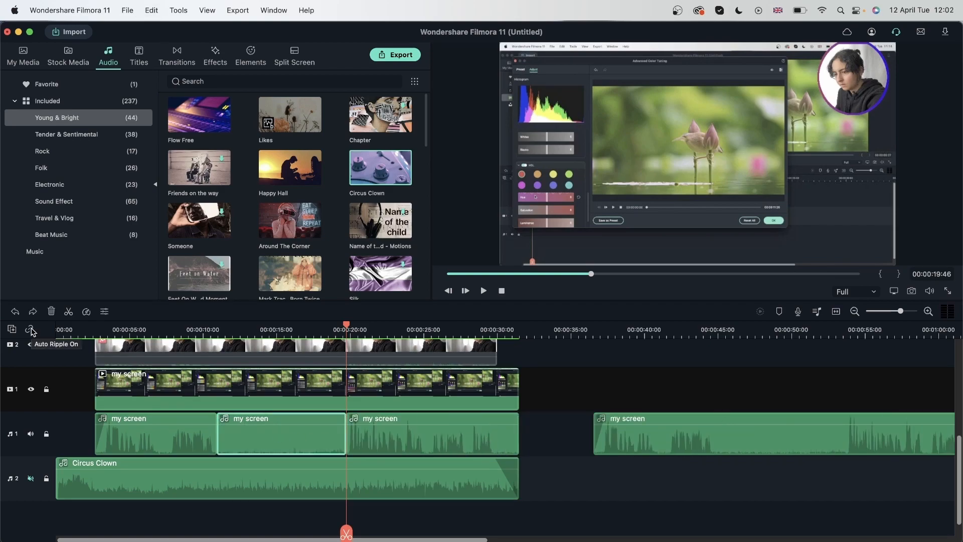
click(30, 330)
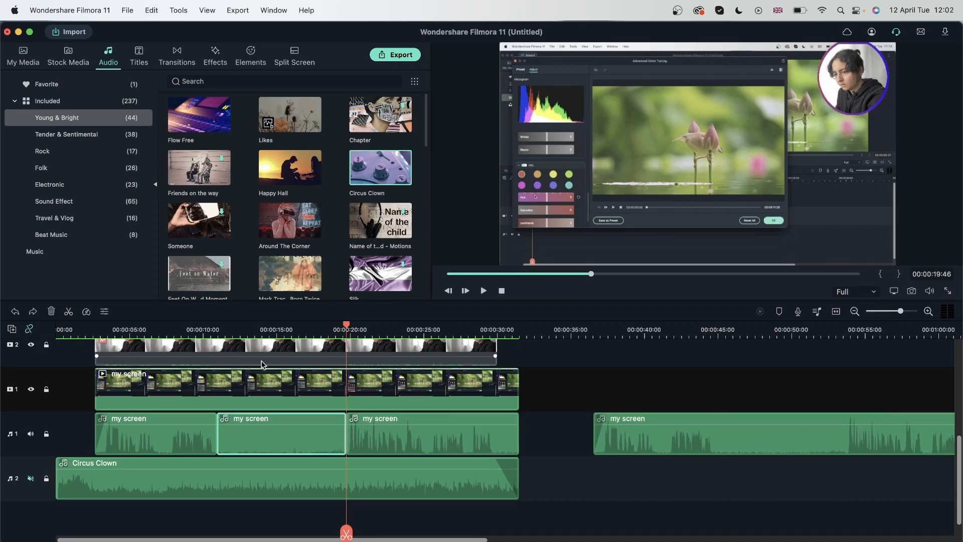
key(Delete)
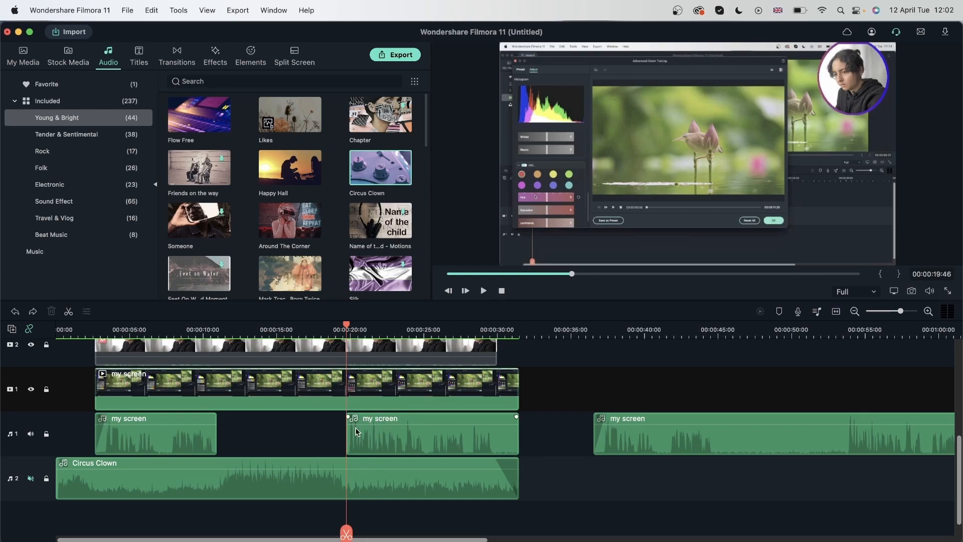
- Give the first my screen audio segment a fade-out of 0.4 s
click(505, 438)
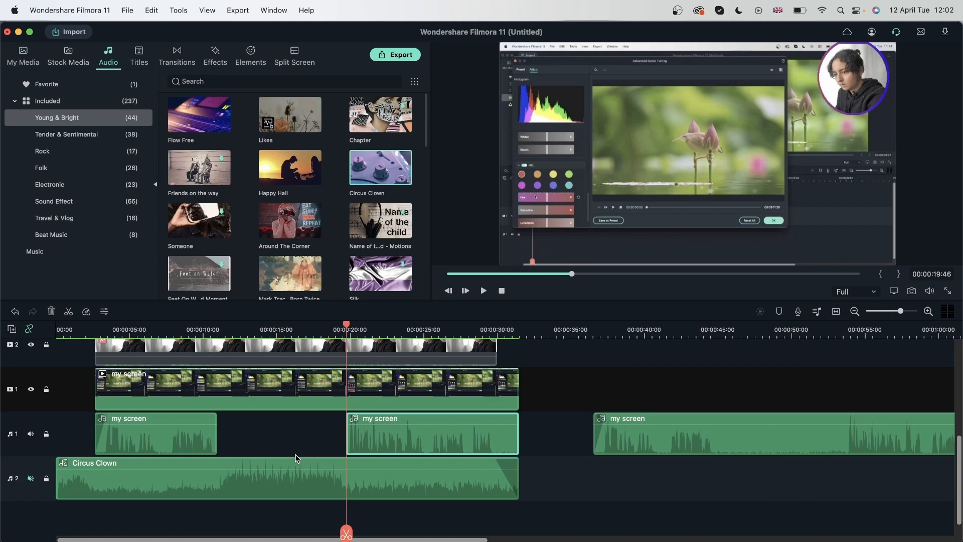
click(180, 444)
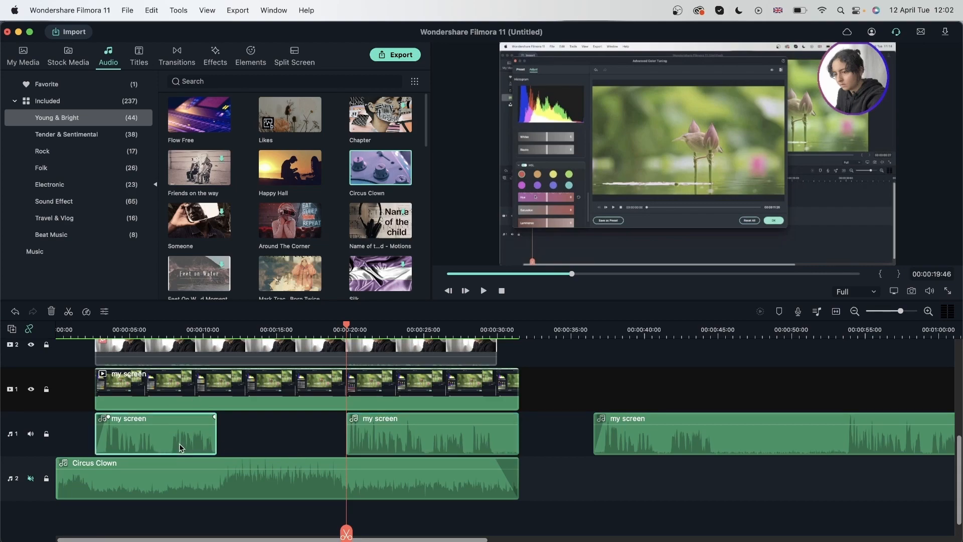
double_click(179, 444)
drag(190, 123, 199, 125)
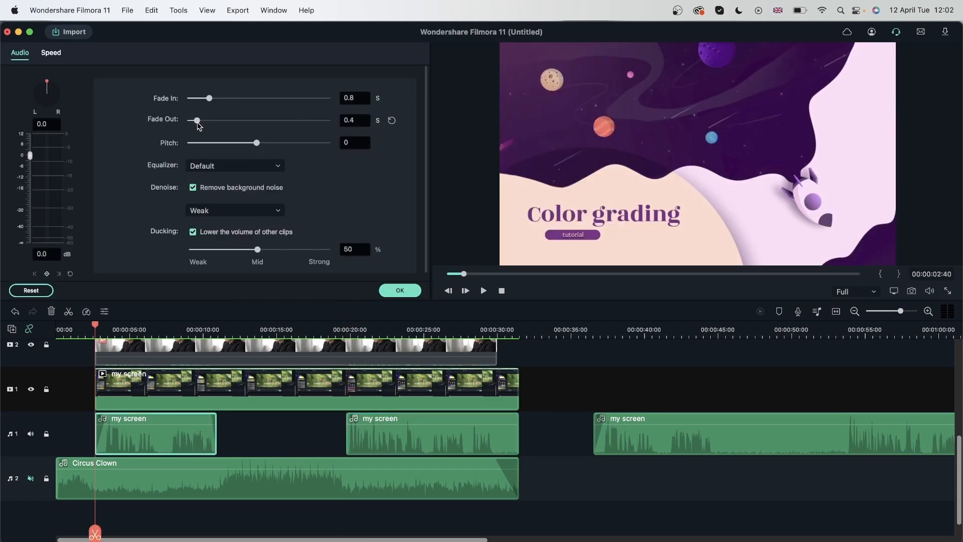
click(400, 290)
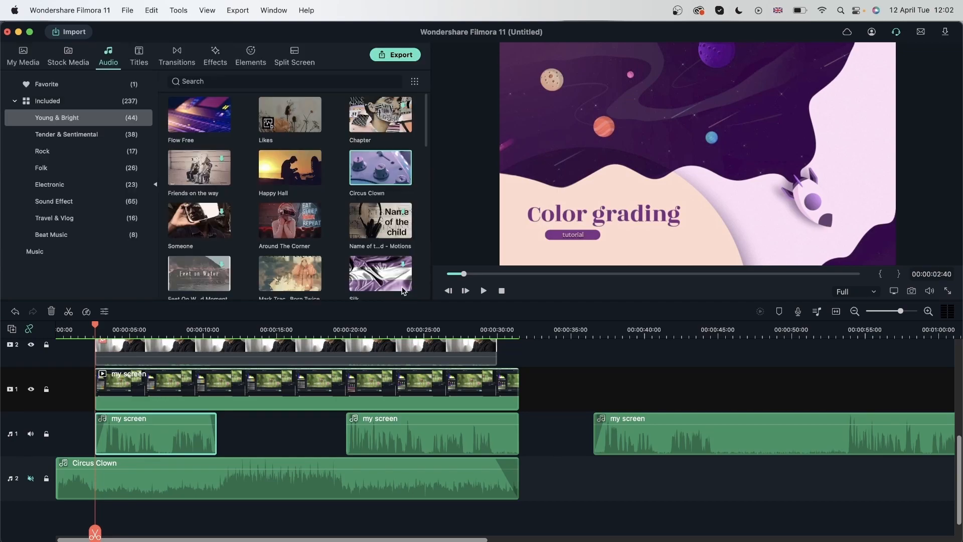
- Add a 0.3 s fade-in and a longer fade-out to the second my screen audio segment, starting at 00:00:19:46
double_click(431, 436)
drag(193, 97, 196, 98)
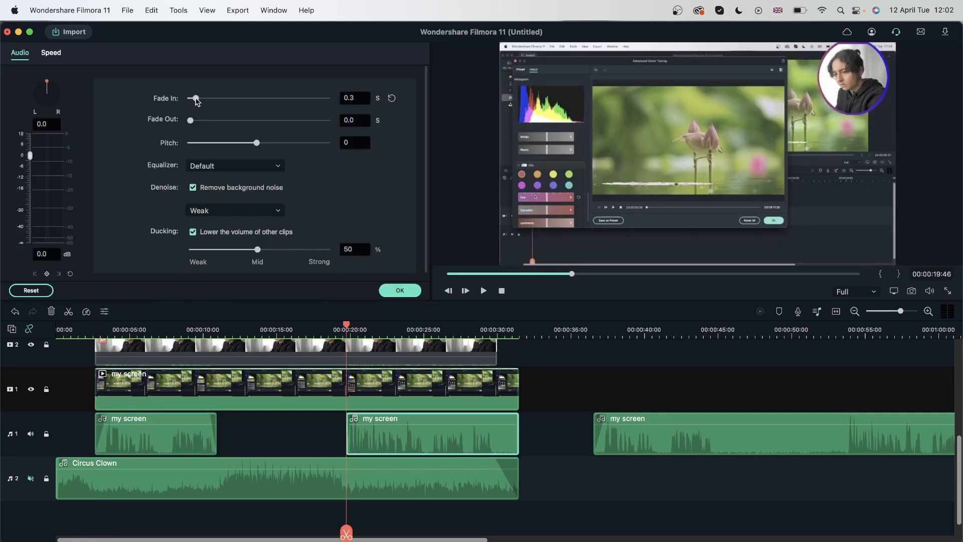
drag(194, 123, 238, 134)
- Compare the denoised my screen audio with the unprocessed copy at about 00:00:36 in playback, and delete the copy
click(710, 442)
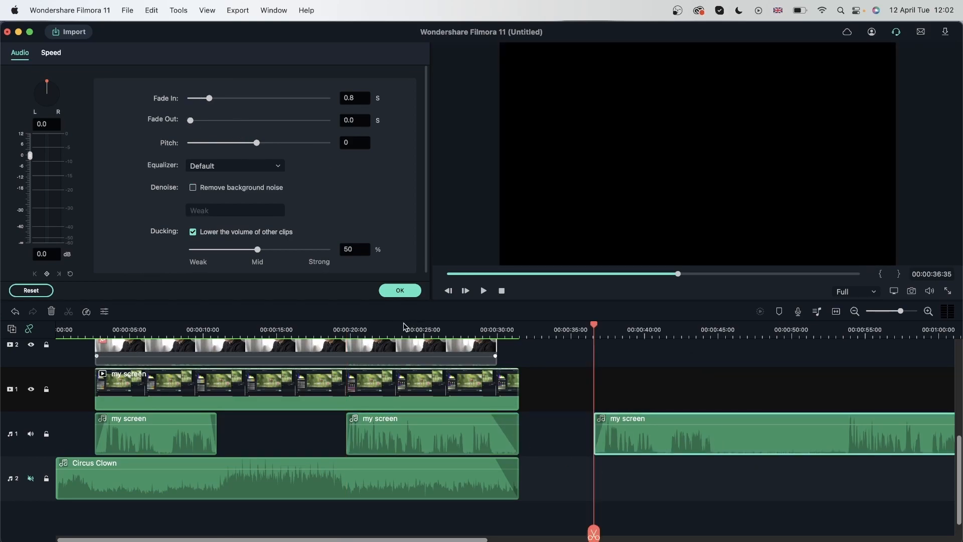
click(96, 327)
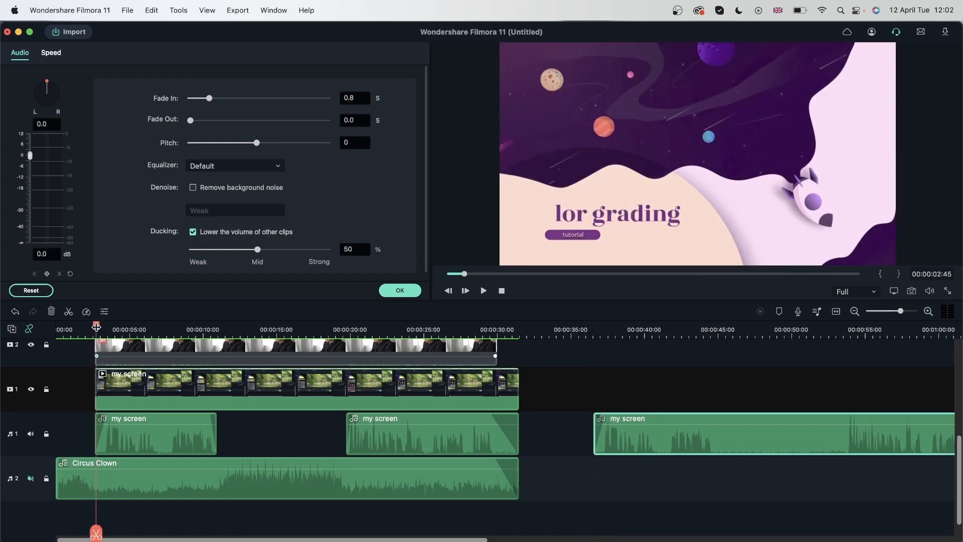
key(space)
key(space)
click(596, 325)
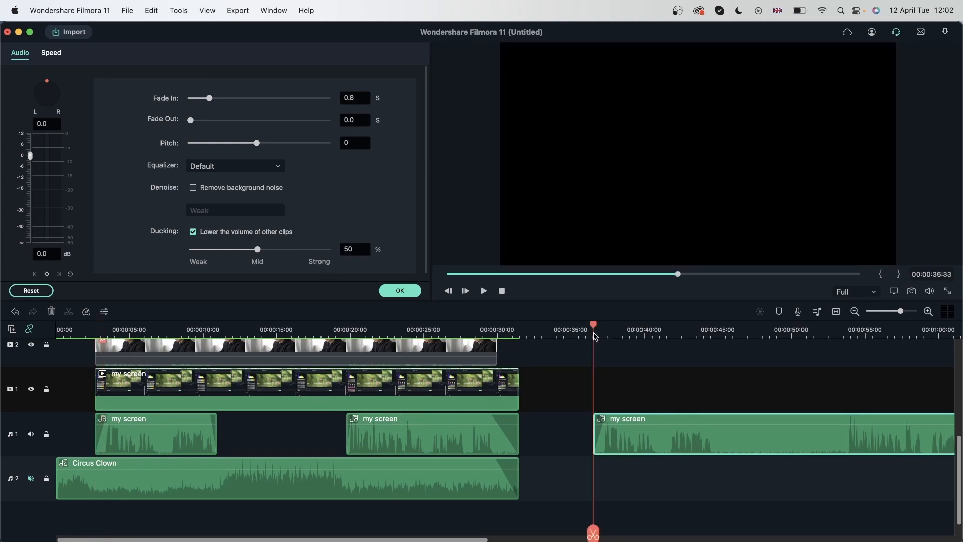
key(space)
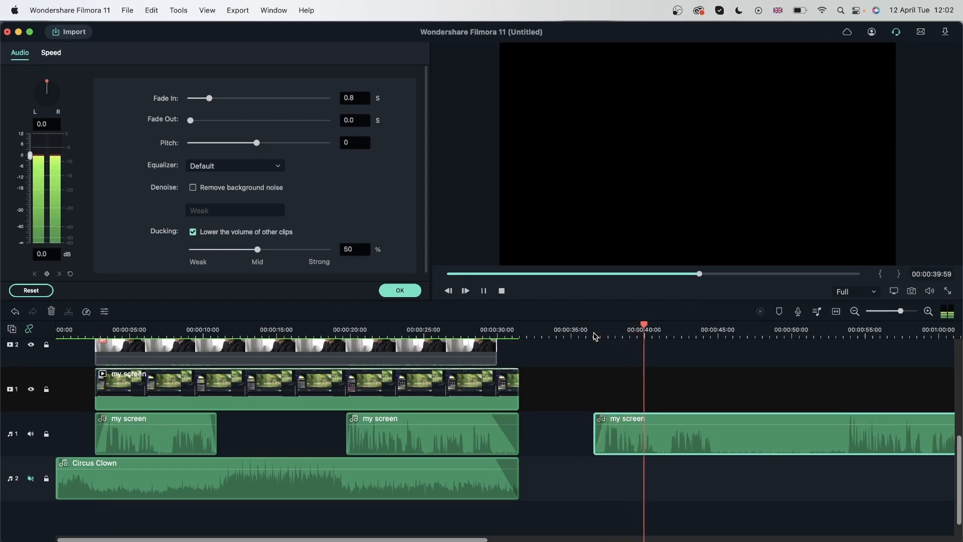
key(space)
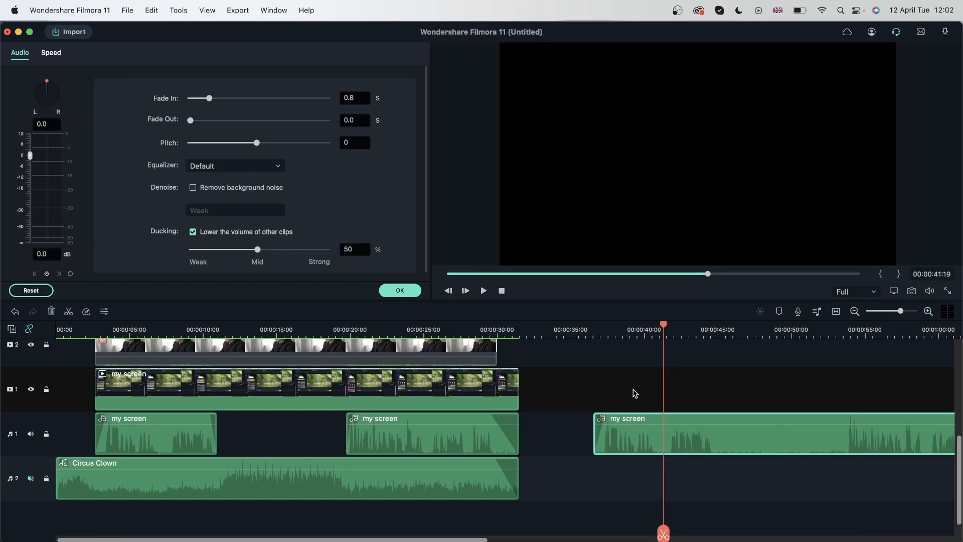
click(90, 329)
key(space)
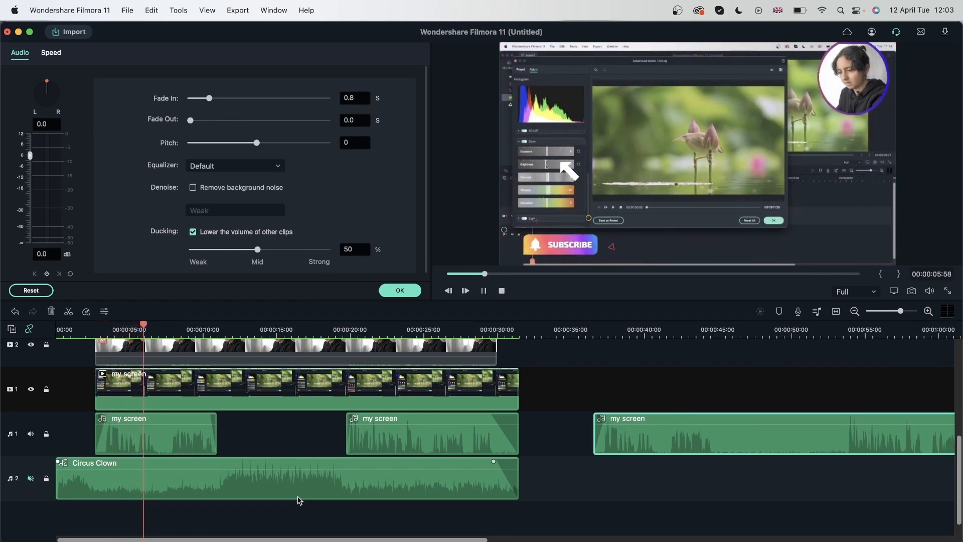
key(space)
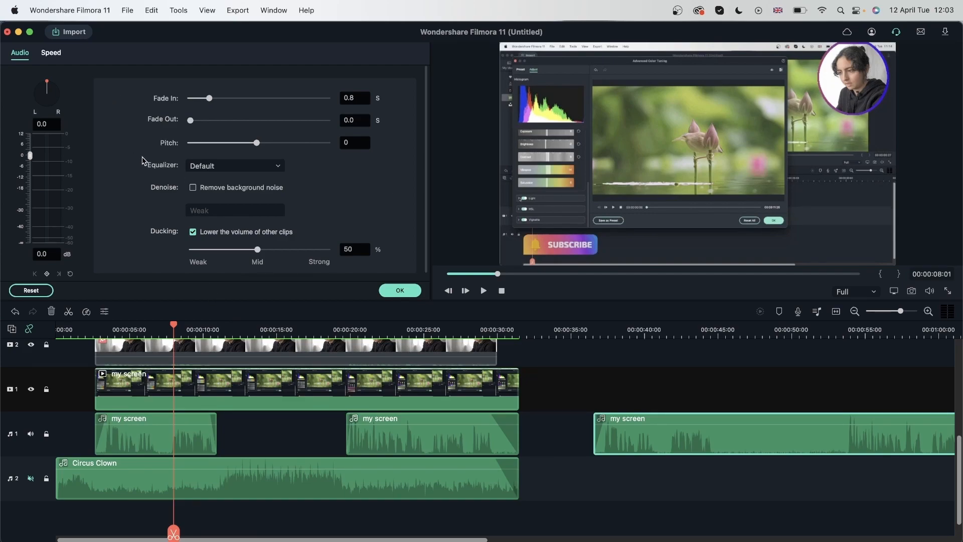
key(Delete)
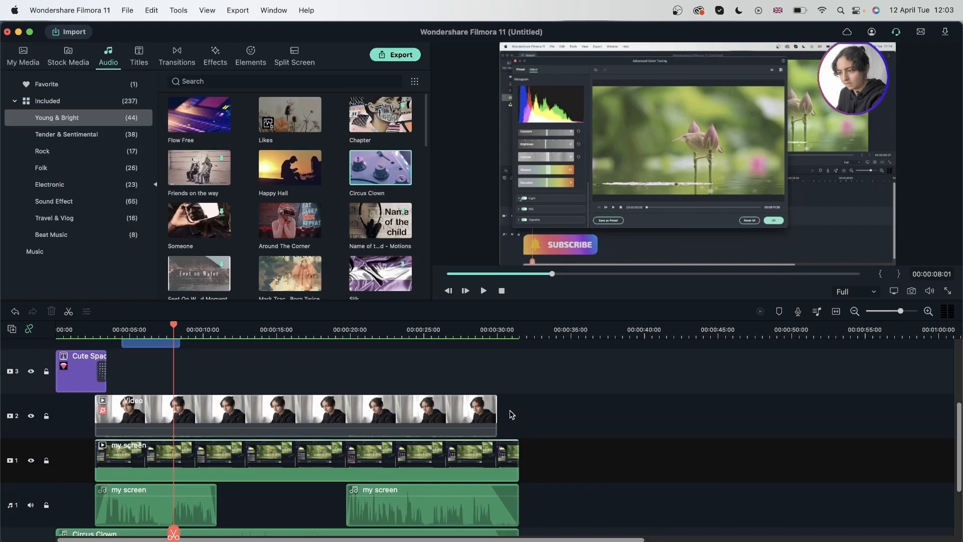
- Examine the Filmstock titles in the Social Media category for a possible closing title
scroll(470, 434, up, 3)
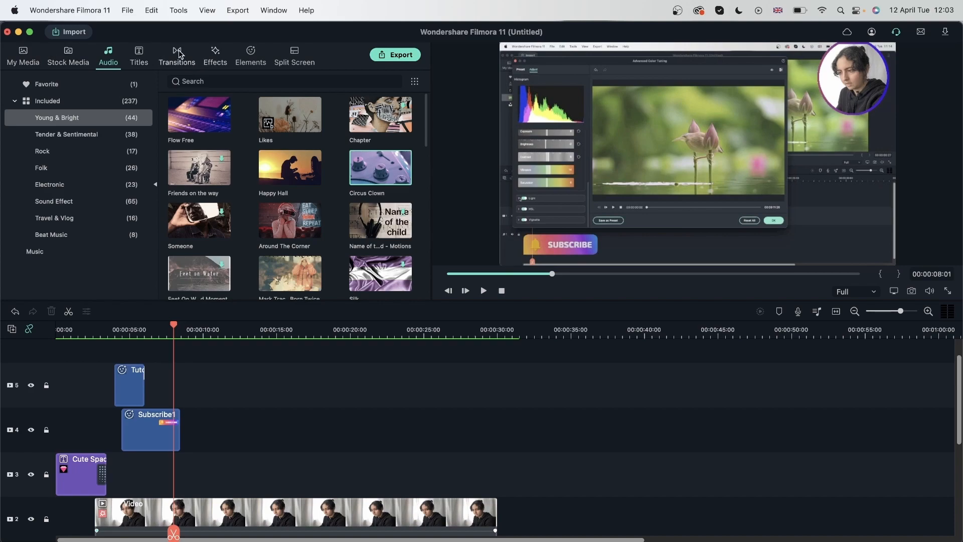
click(141, 54)
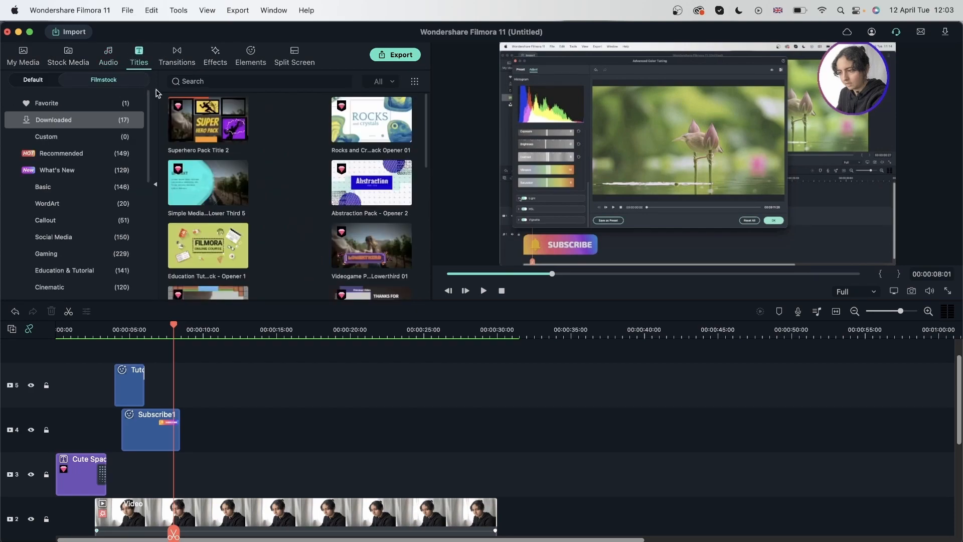
scroll(72, 248, down, 8)
scroll(72, 251, up, 8)
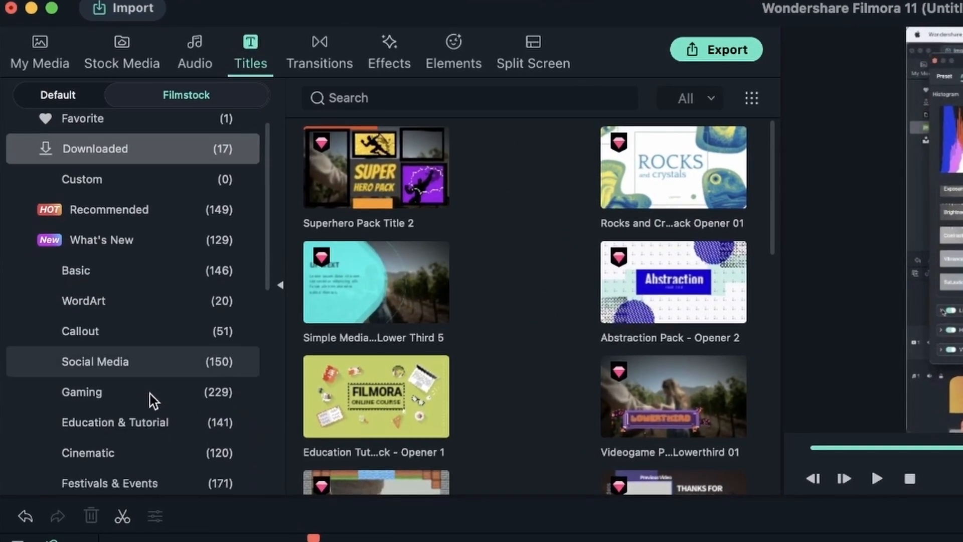
scroll(150, 393, down, 3)
click(116, 257)
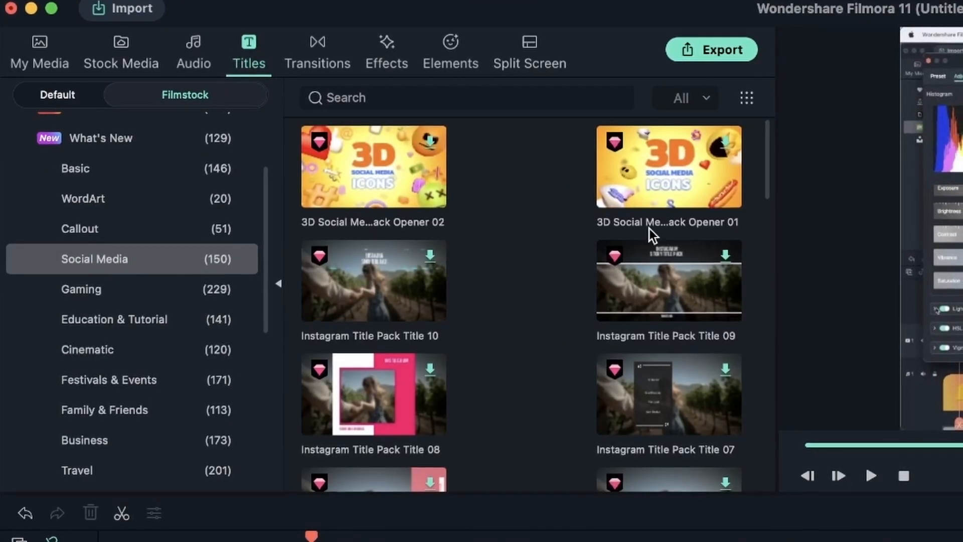
scroll(660, 227, down, 20)
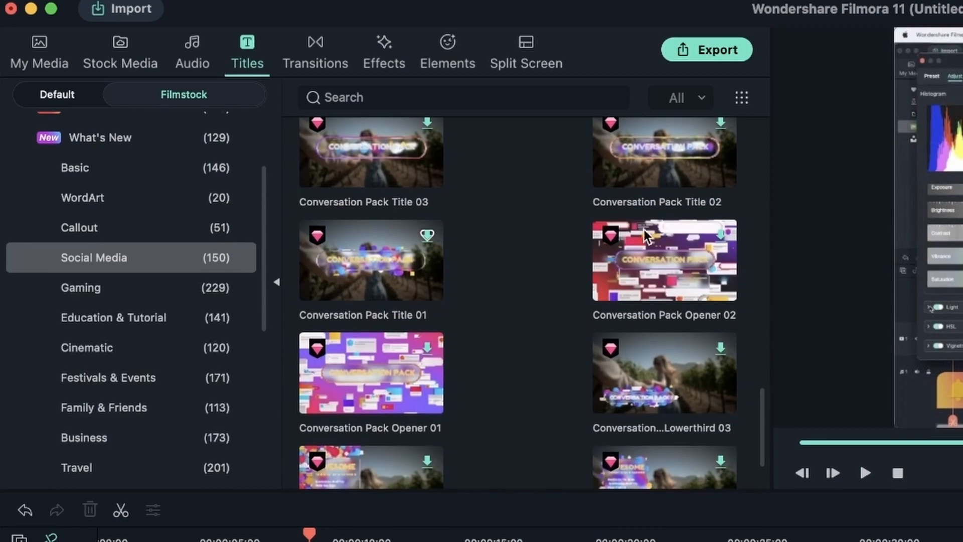
- Download Cute Space Pack Title 02 from the Education & Tutorial titles and place it on video track 3 at about 00:00:28
click(118, 316)
scroll(676, 288, down, 4)
scroll(675, 288, down, 3)
scroll(674, 288, up, 2)
scroll(673, 287, down, 10)
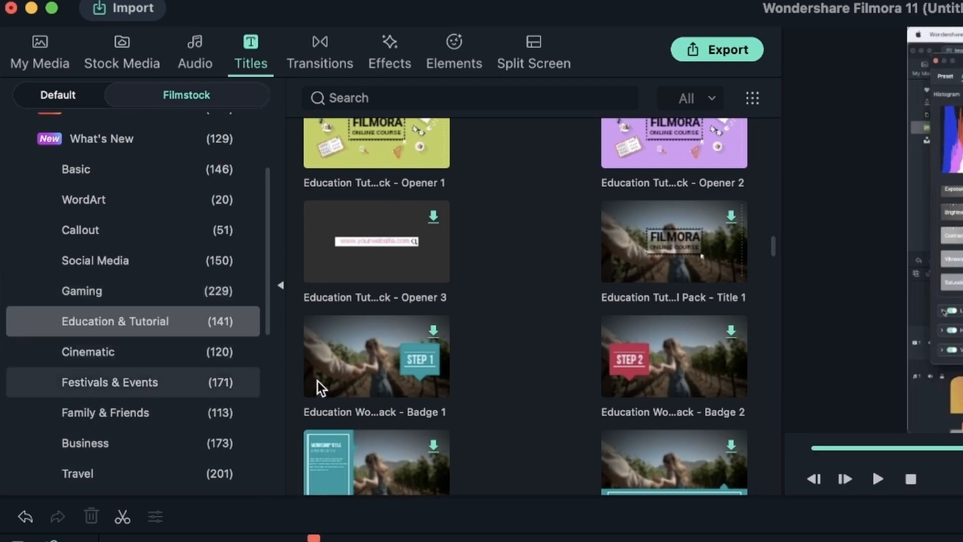
scroll(657, 351, down, 15)
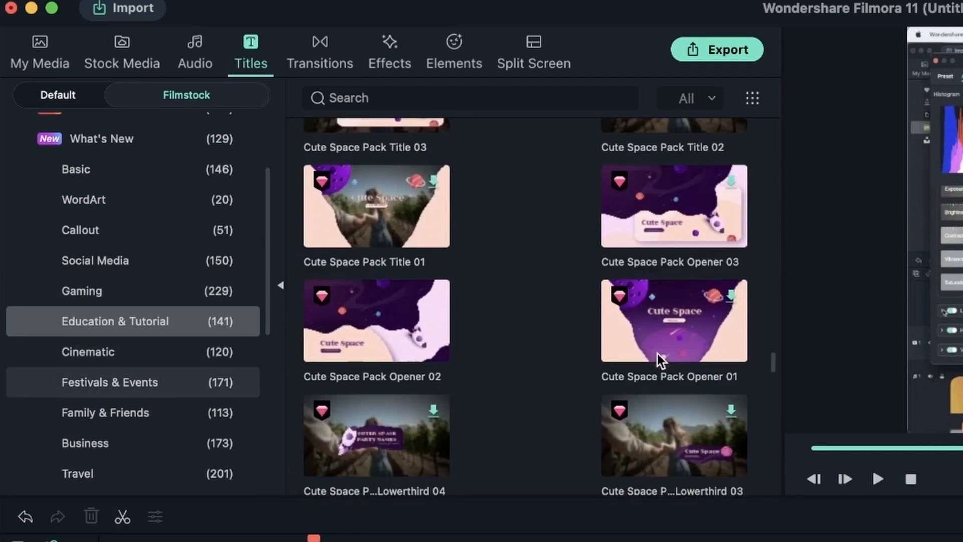
scroll(657, 354, down, 3)
scroll(657, 353, down, 6)
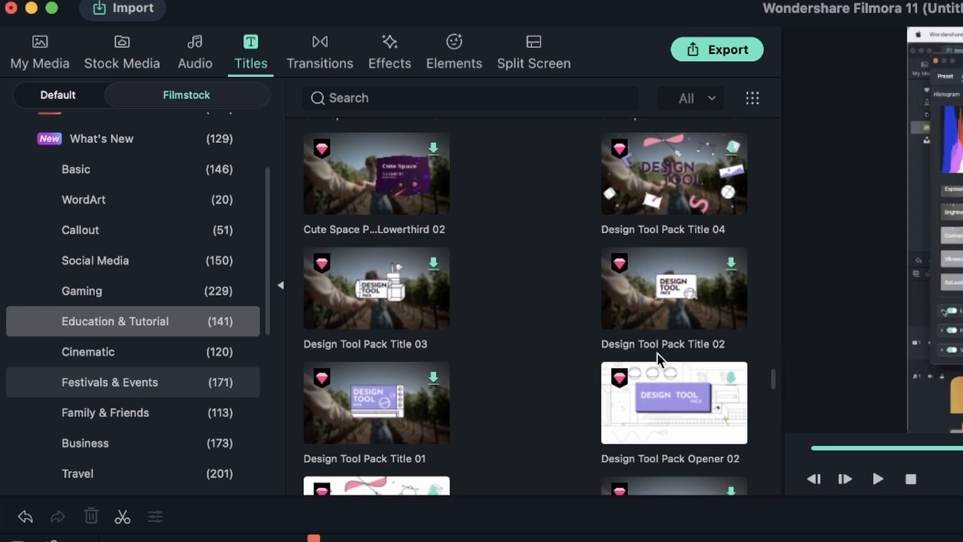
scroll(657, 353, down, 10)
scroll(656, 353, up, 12)
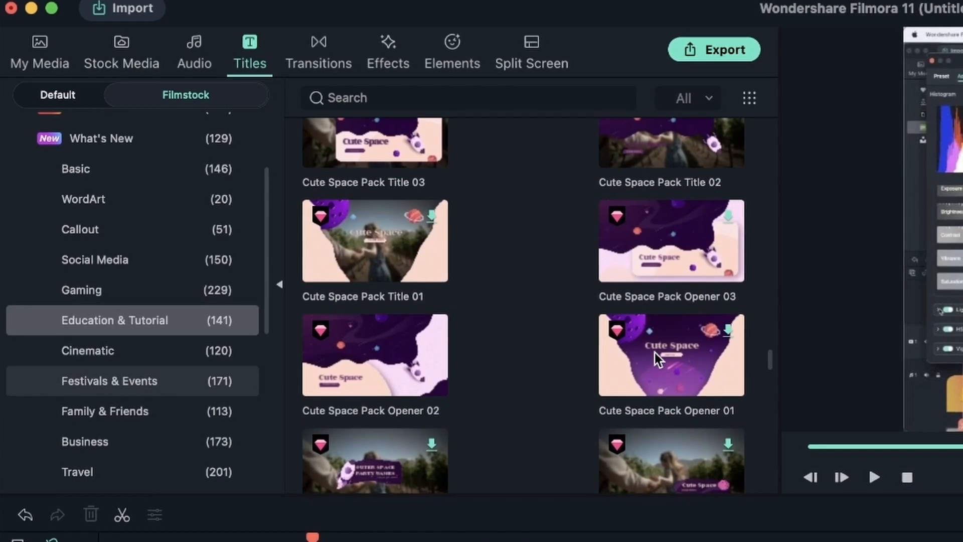
scroll(654, 353, up, 3)
click(728, 219)
drag(669, 241, 503, 483)
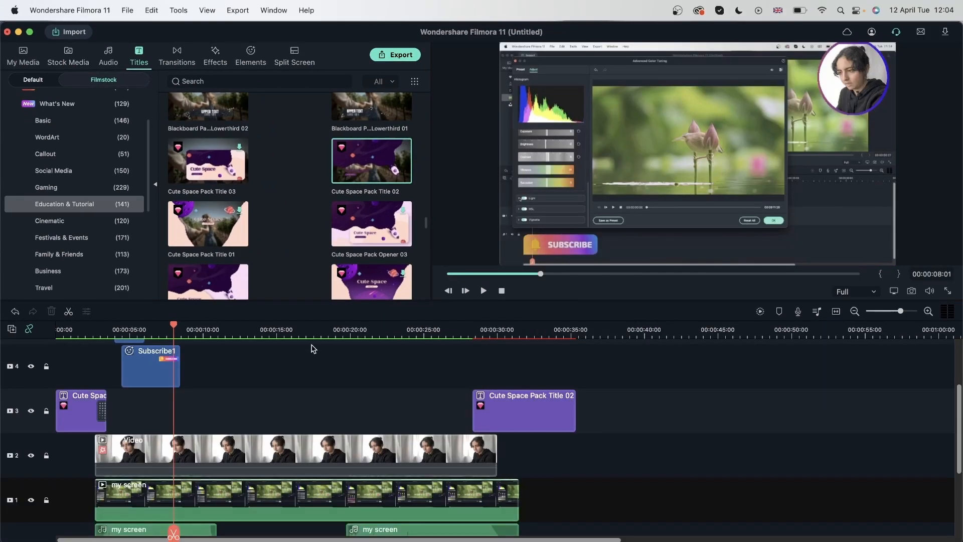
- Place the White sample color directly after the camera clip on video track 2
click(14, 61)
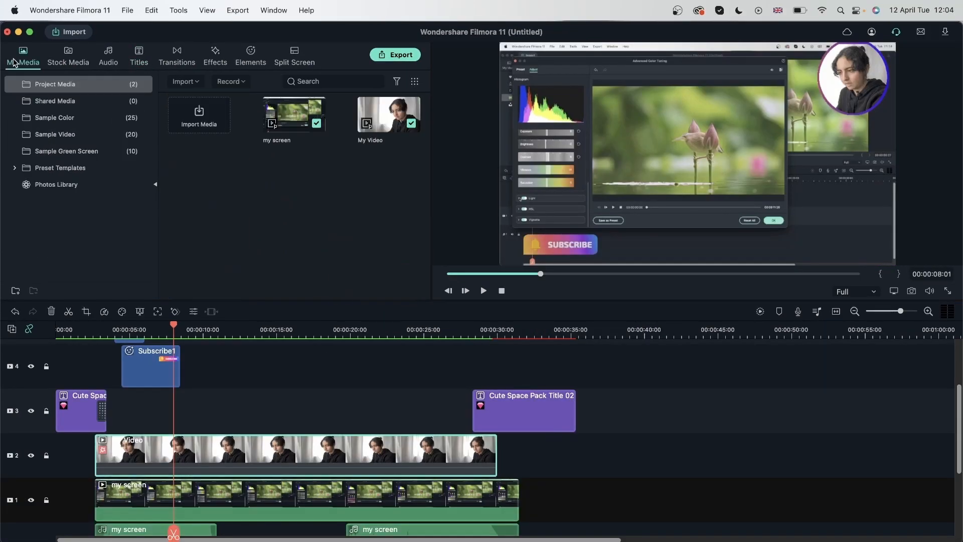
click(63, 119)
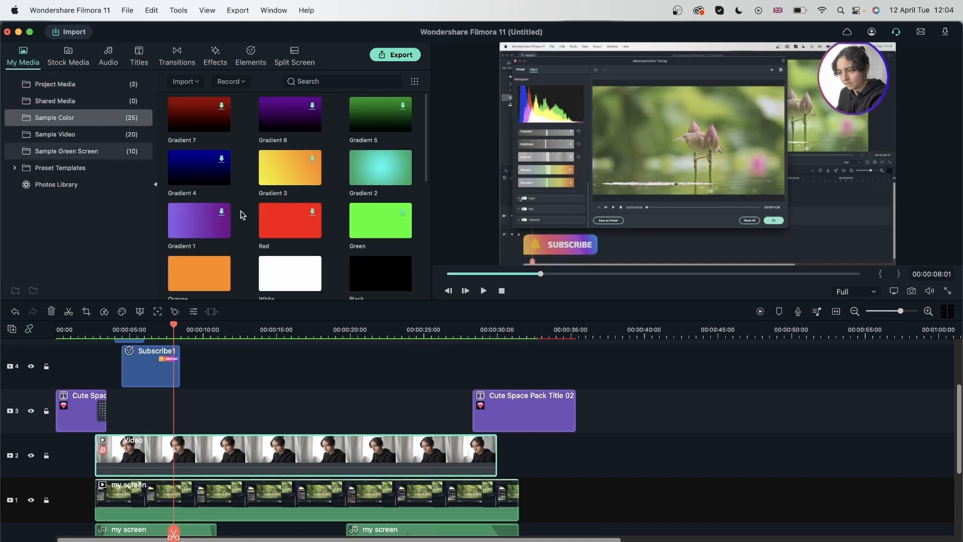
drag(304, 281, 501, 463)
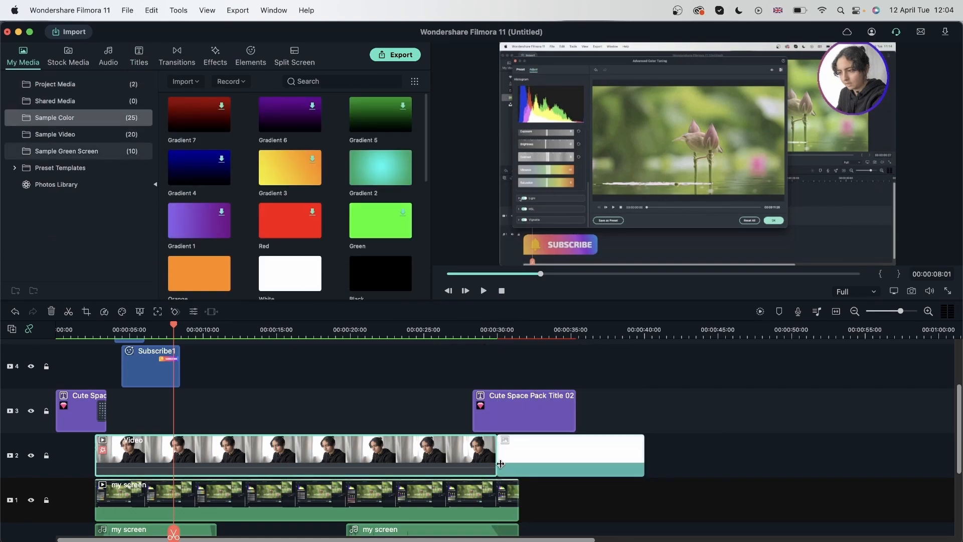
- Apply a Dissolve transition between the camera clip and the white clip, and preview the ending from about 00:00:27
click(177, 56)
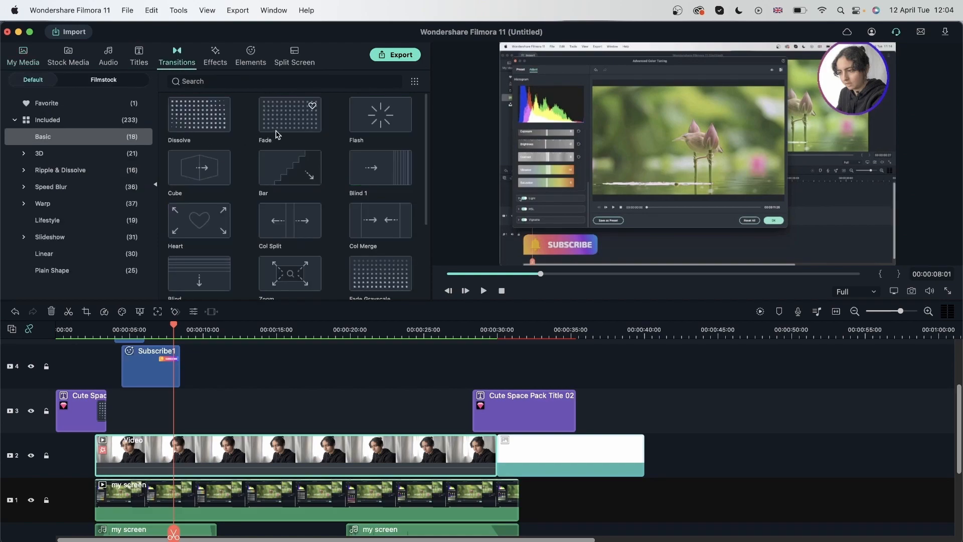
drag(211, 118, 491, 454)
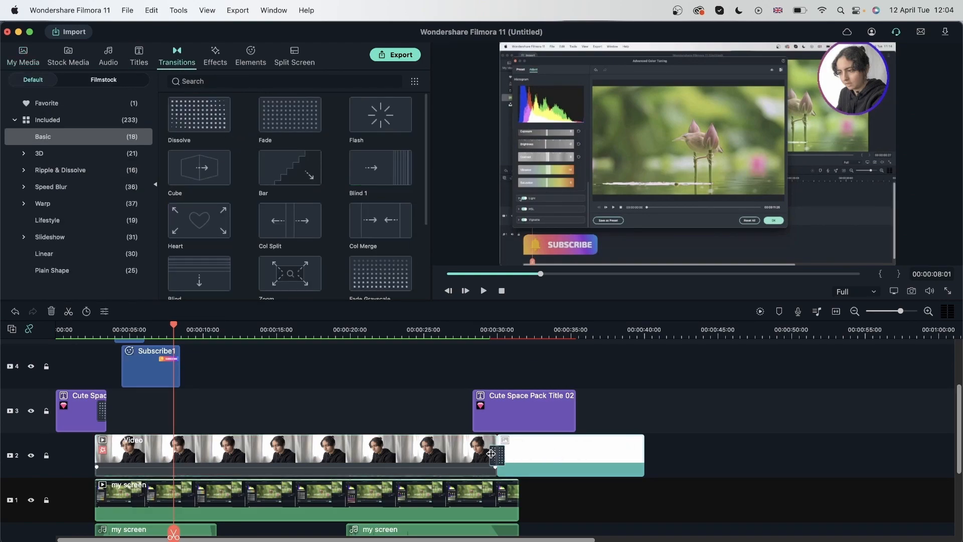
click(453, 335)
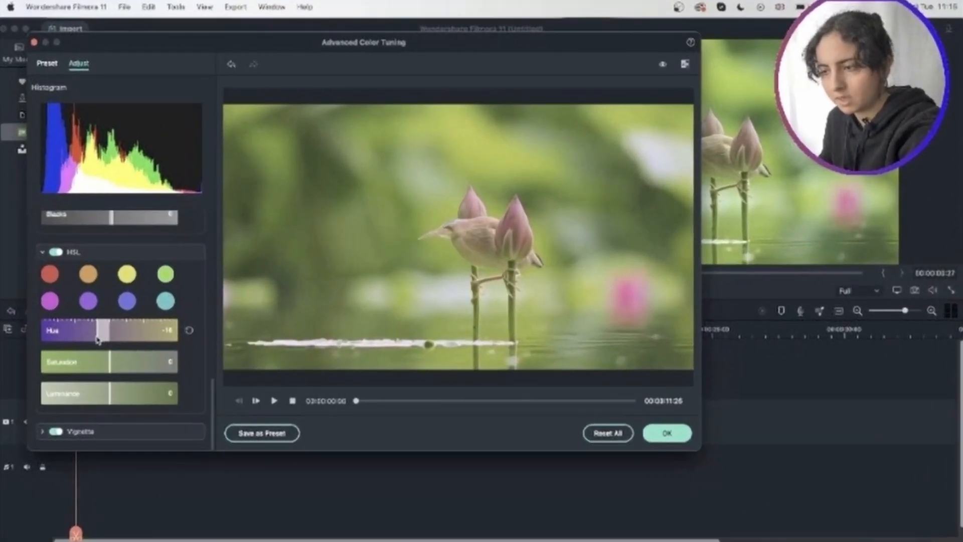
drag(103, 339, 118, 341)
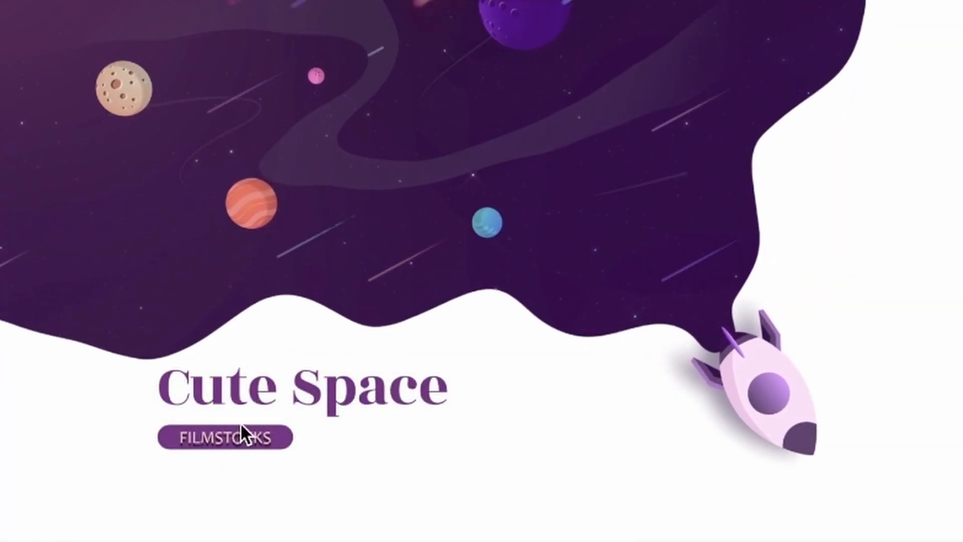
- Replace the closing title's main text "Cute Space" with "Thanks for watching!"
click(281, 384)
drag(448, 389, 158, 389)
text(Th)
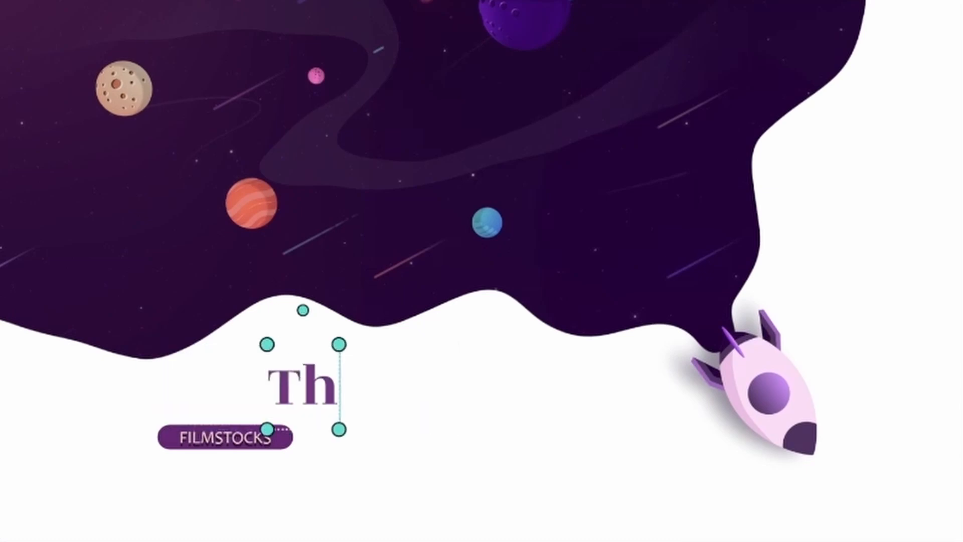
text(anks for wat)
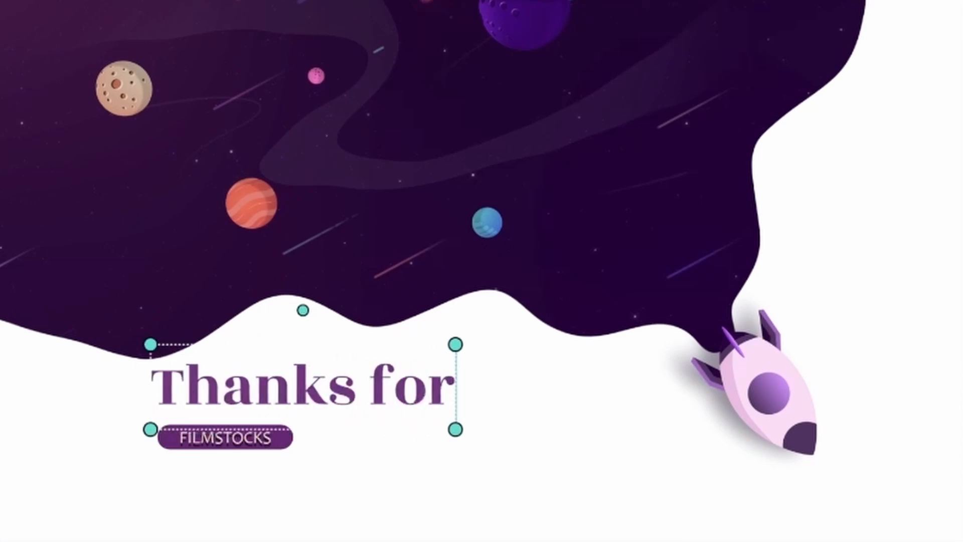
text(ching!)
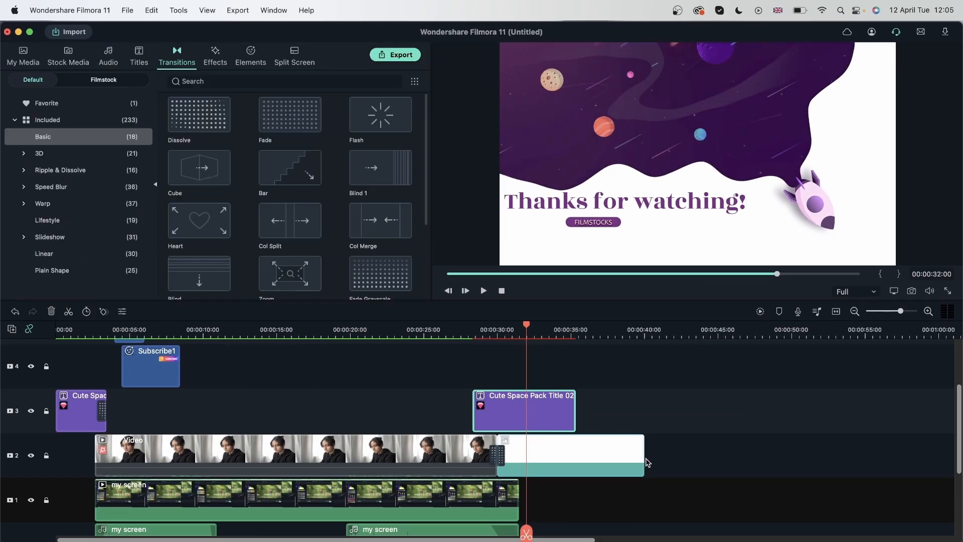
- Trim the white clip on video track 2 to end with the closing title, and add a Fade transition at the title's end
drag(644, 454, 575, 454)
drag(286, 139, 569, 418)
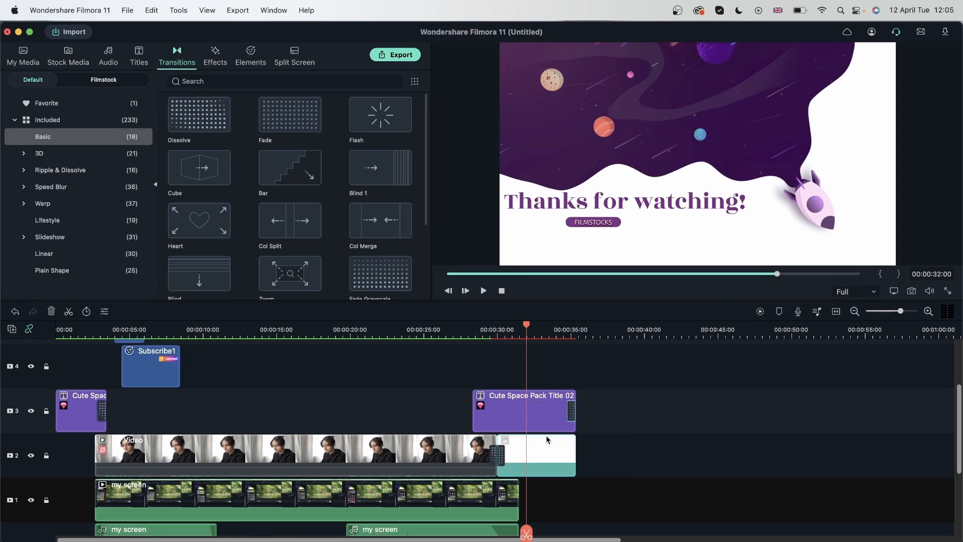
scroll(631, 470, down, 2)
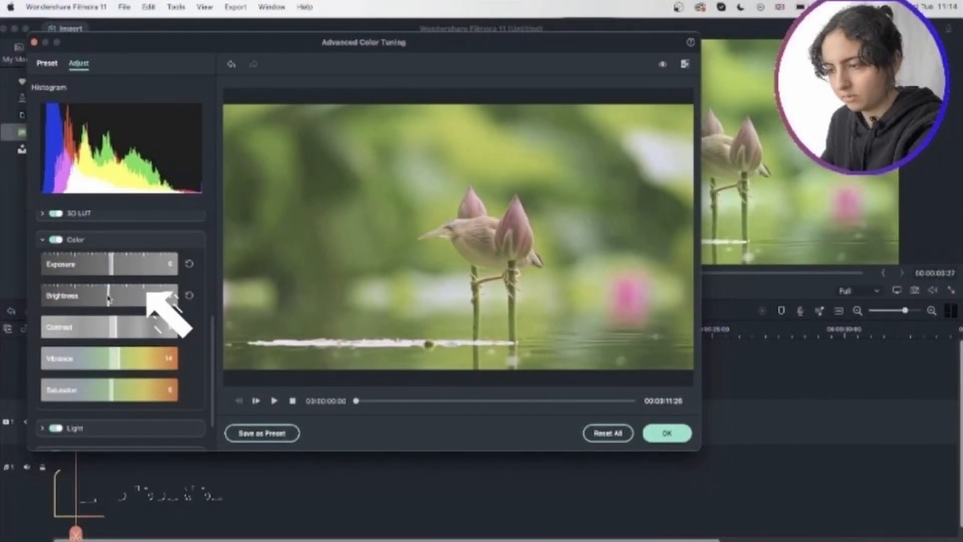
scroll(111, 303, down, 2)
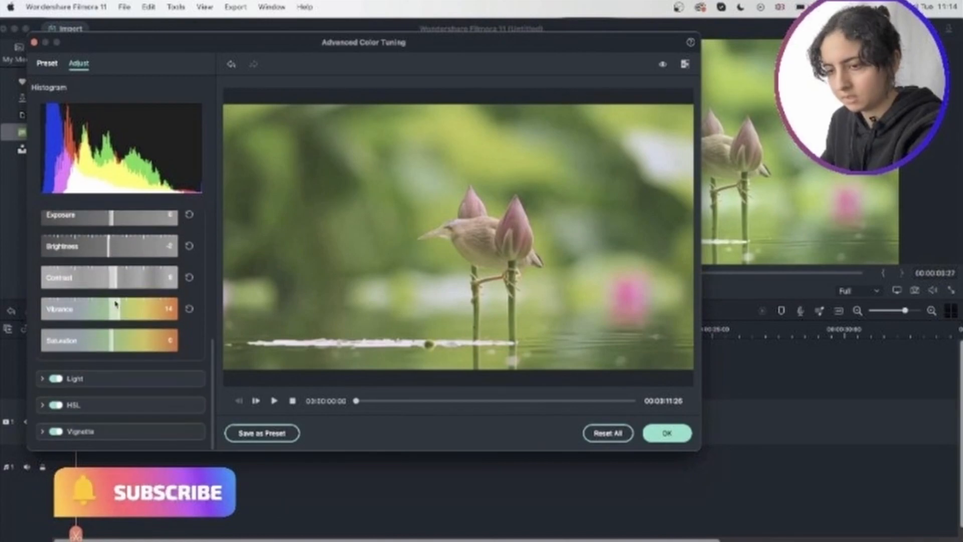
click(46, 380)
scroll(88, 358, down, 4)
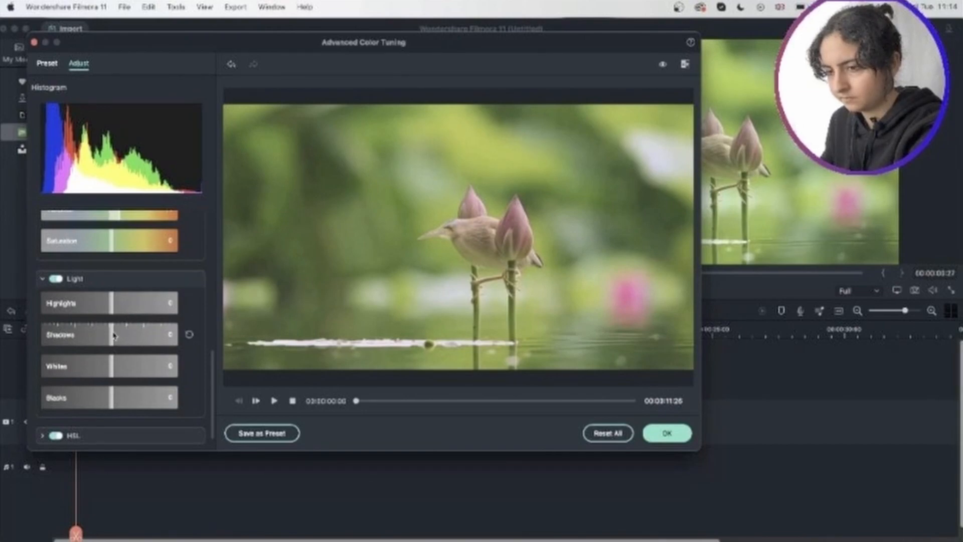
drag(118, 341, 120, 341)
drag(111, 307, 106, 313)
scroll(105, 316, down, 1)
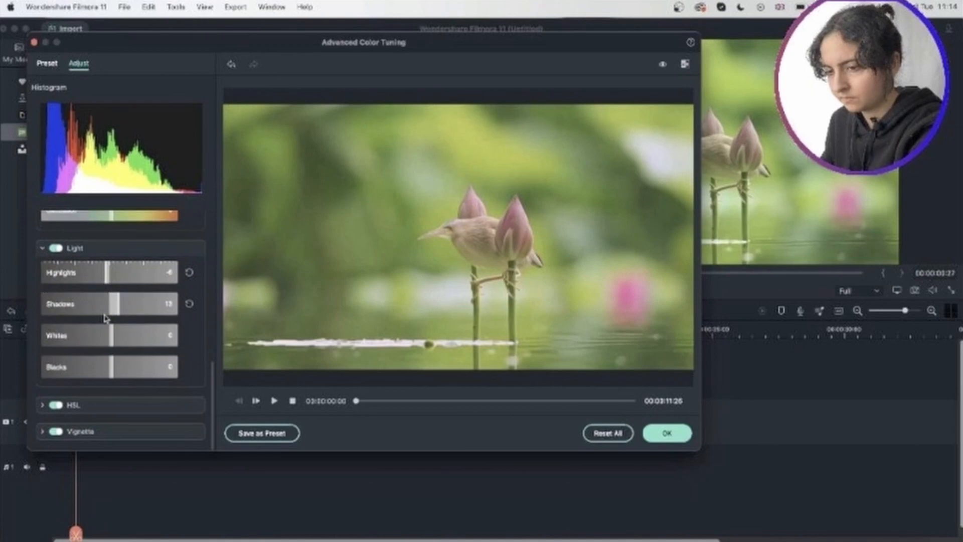
click(56, 406)
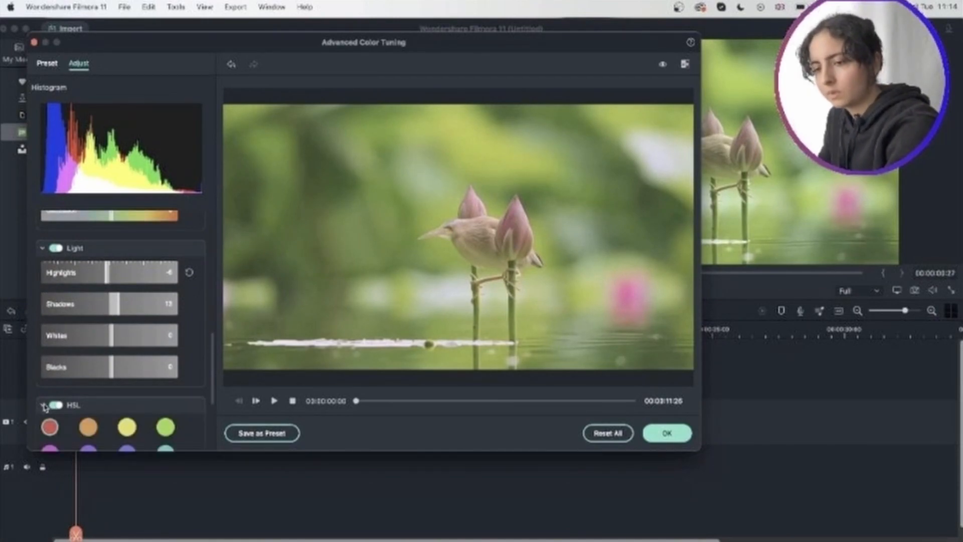
scroll(83, 375, down, 3)
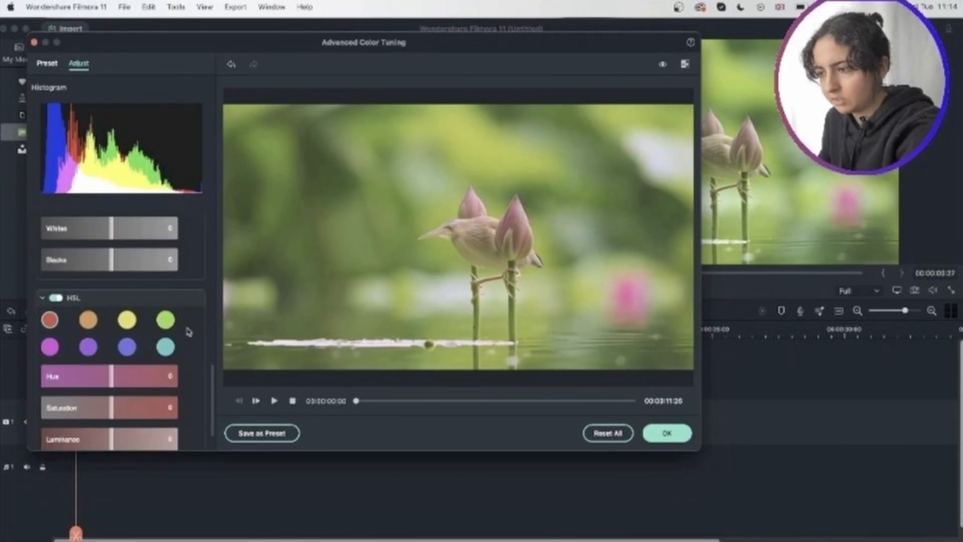
click(166, 321)
scroll(176, 358, down, 2)
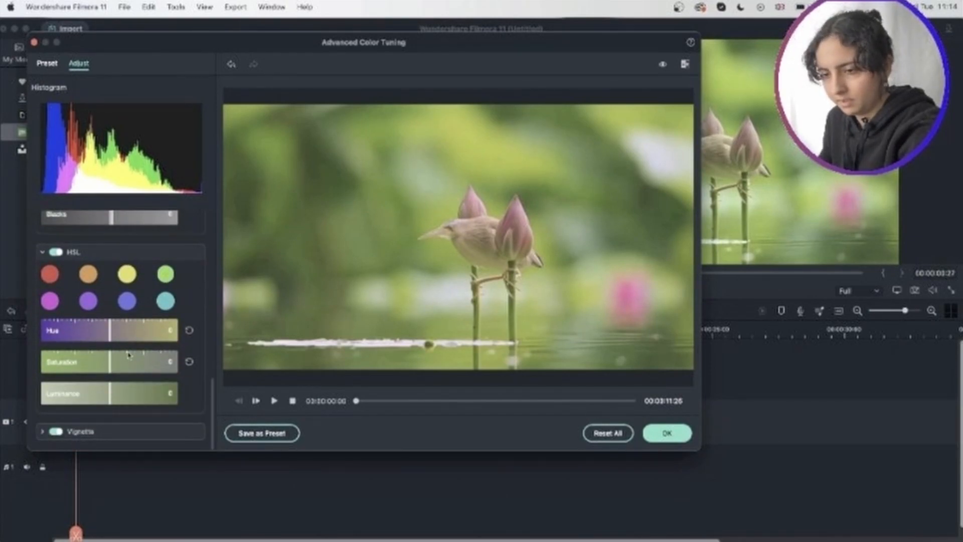
drag(110, 333, 129, 342)
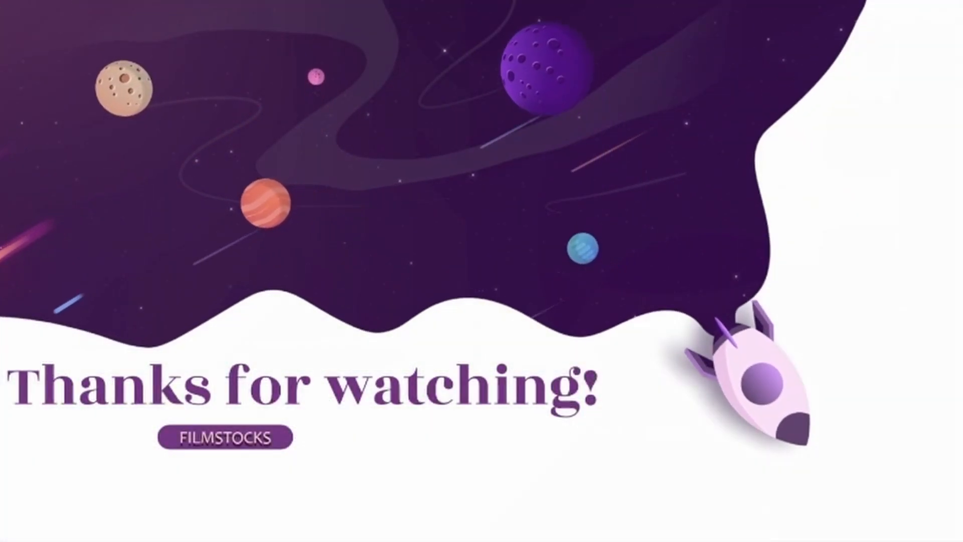